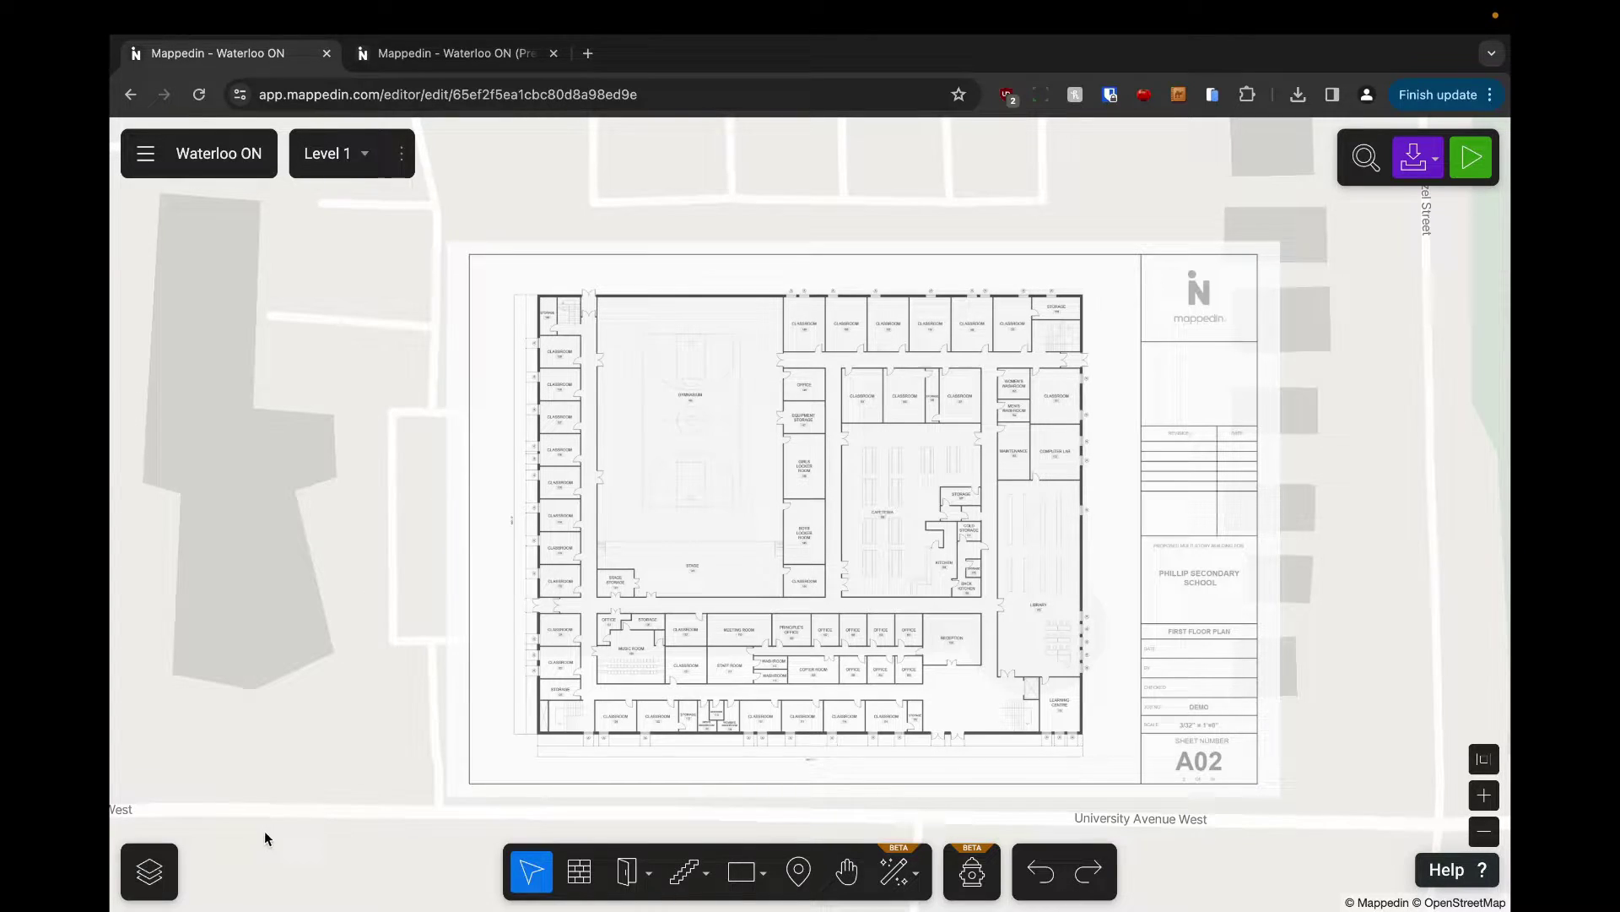
Hide the Street Map layer and lower the Basemap opacity from 60% to 26%
left_click(147, 867)
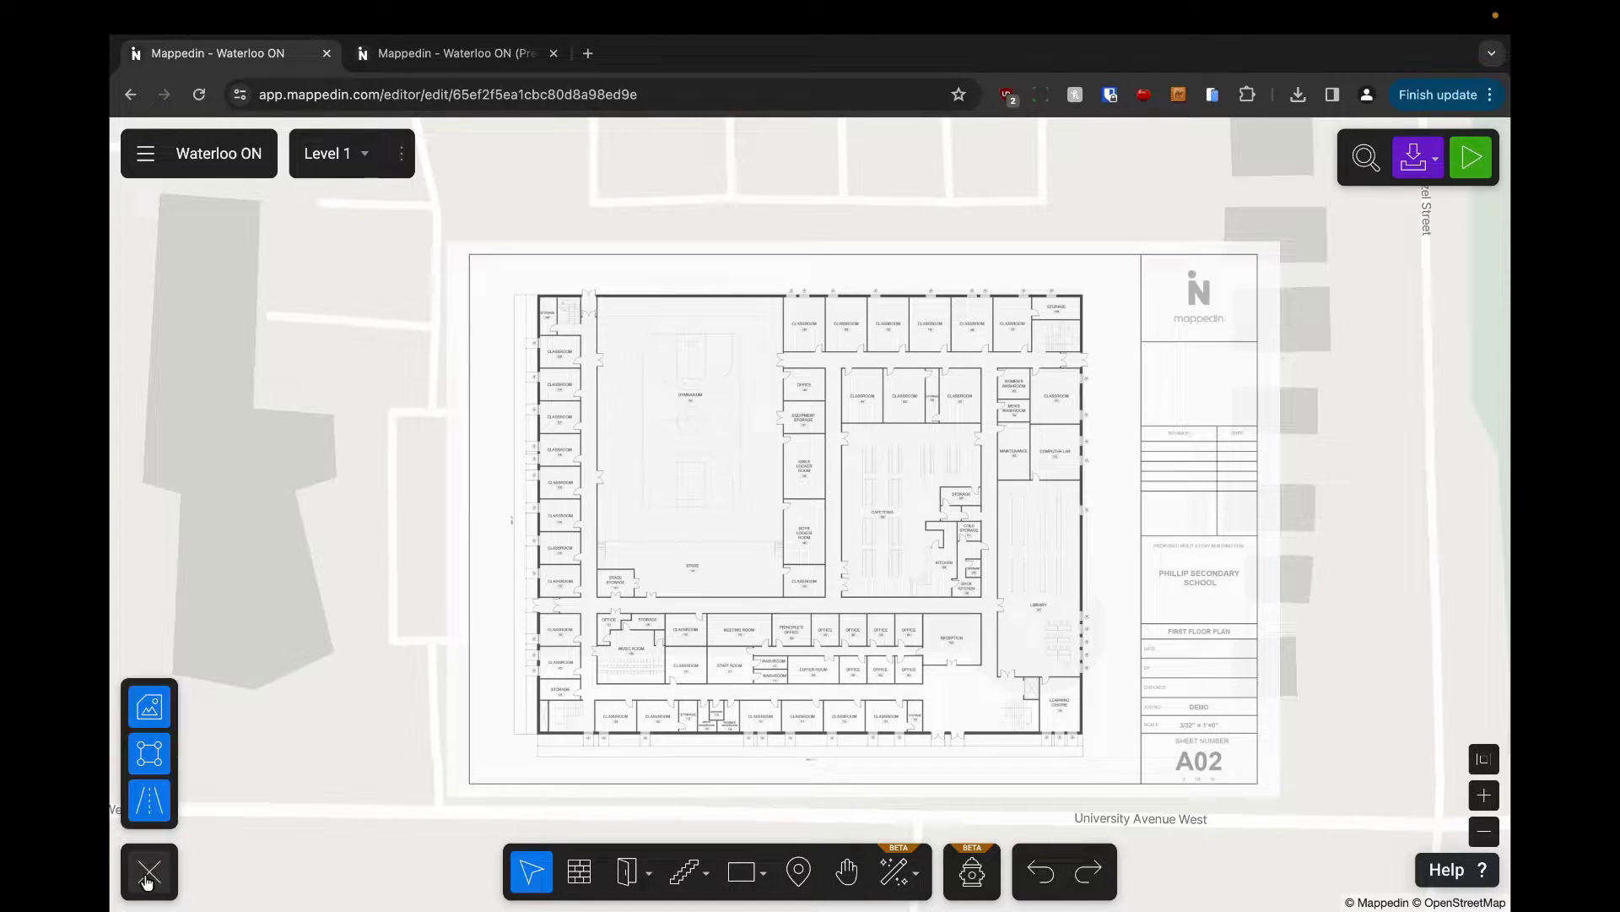
left_click(152, 814)
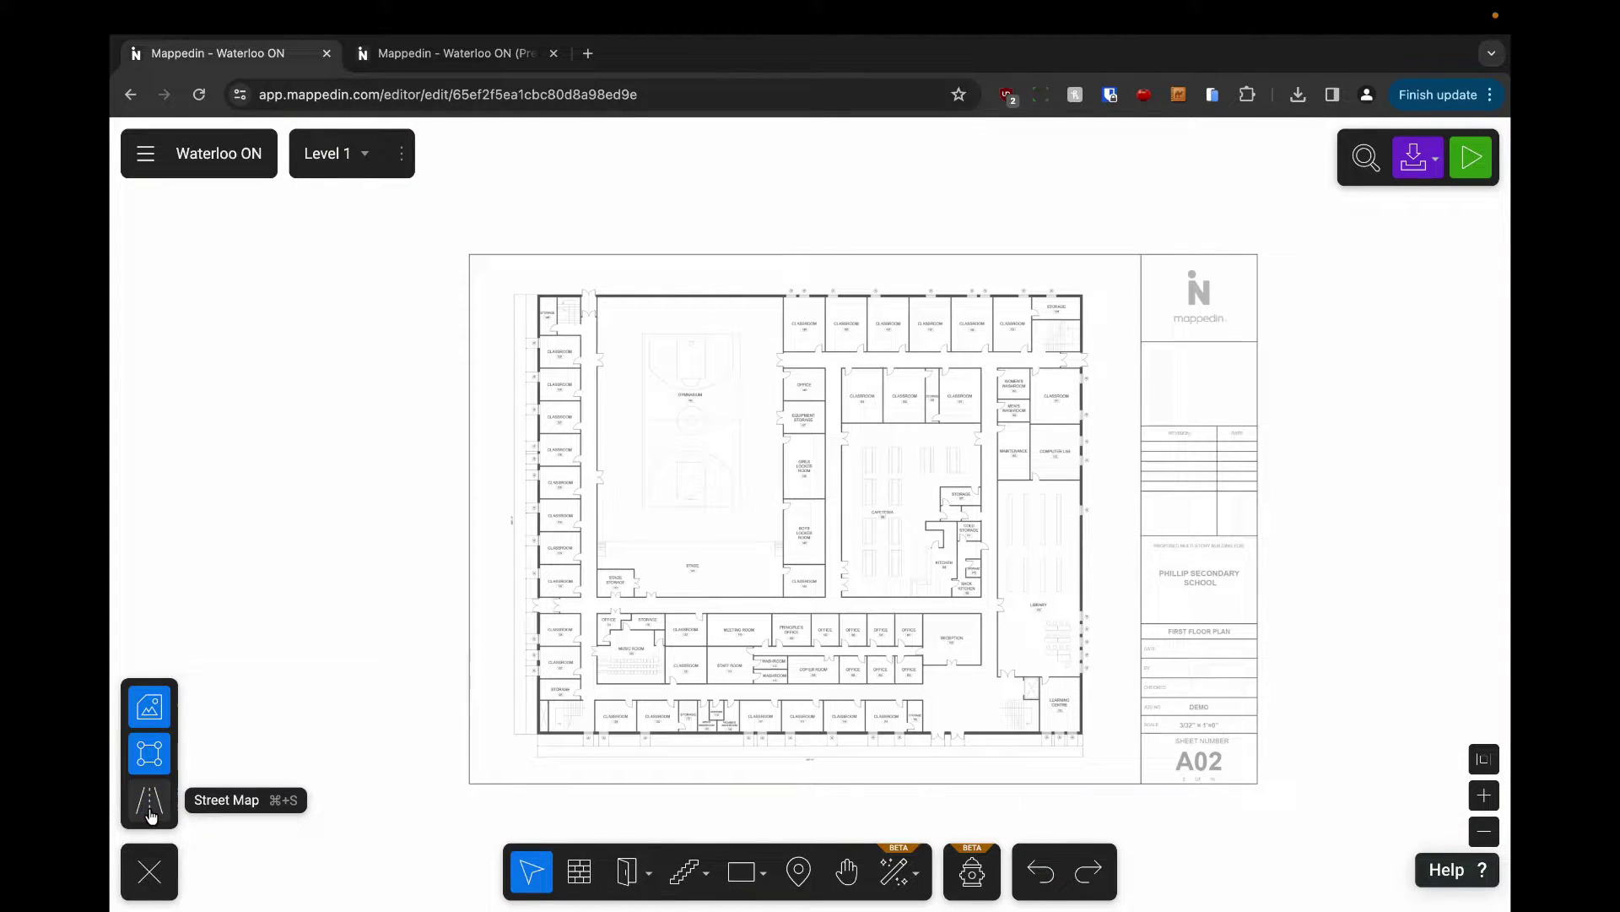
mouse_move(152, 714)
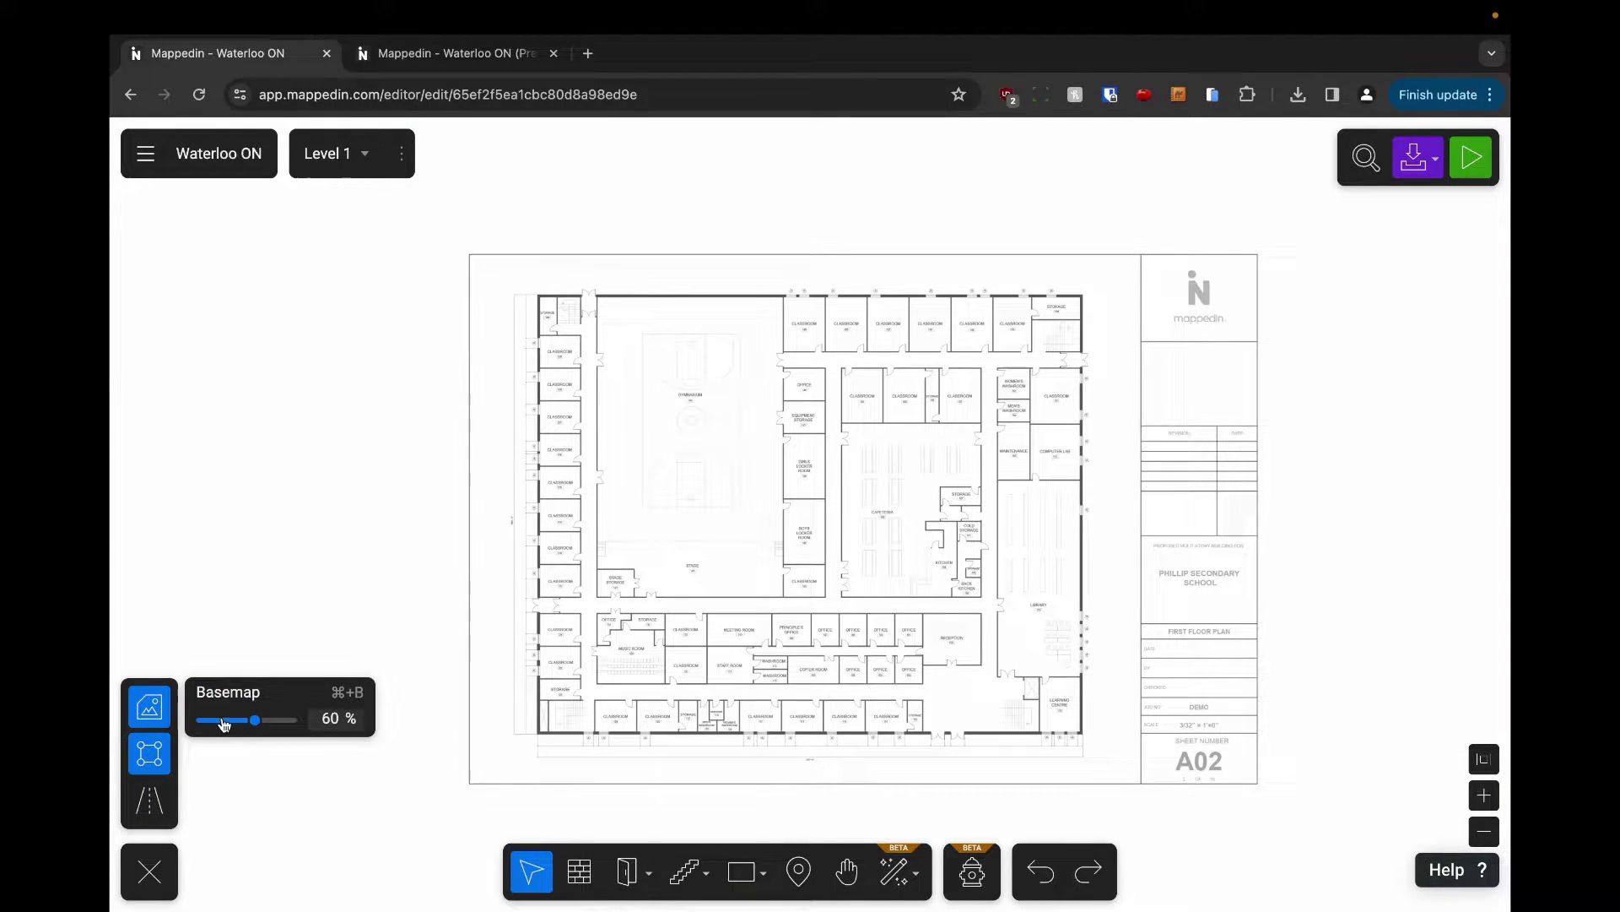
left_click_drag(259, 730, 228, 731)
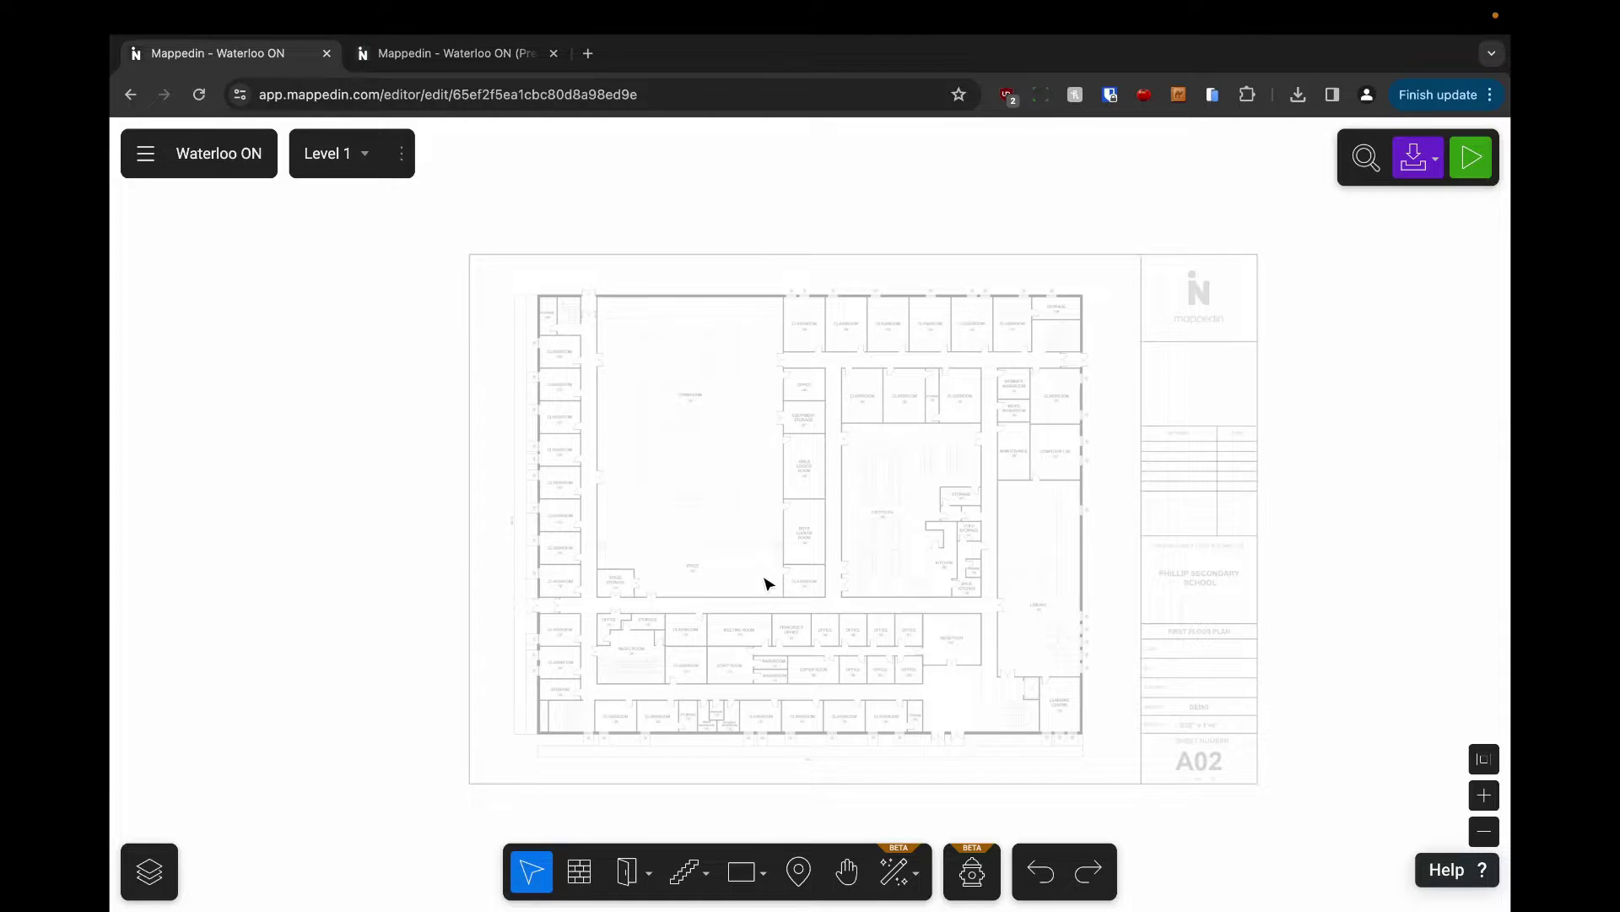
With the Wall tool, anchor a perimeter wall at the top-left outer corner beside Storage 140
scroll(783, 527, "up", 3)
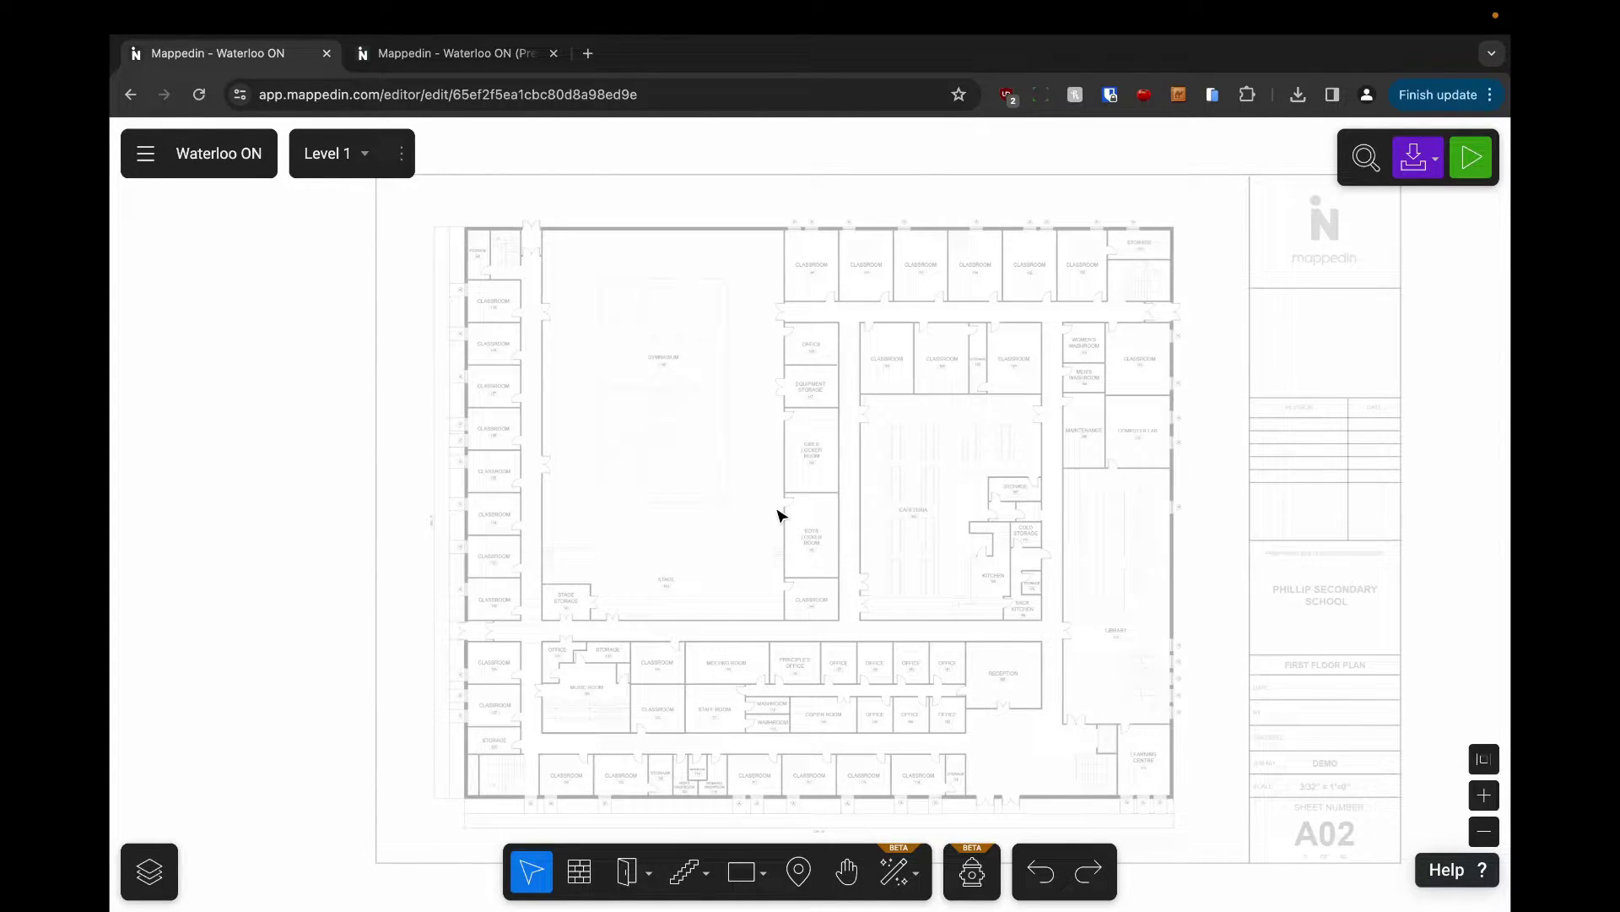
key("w")
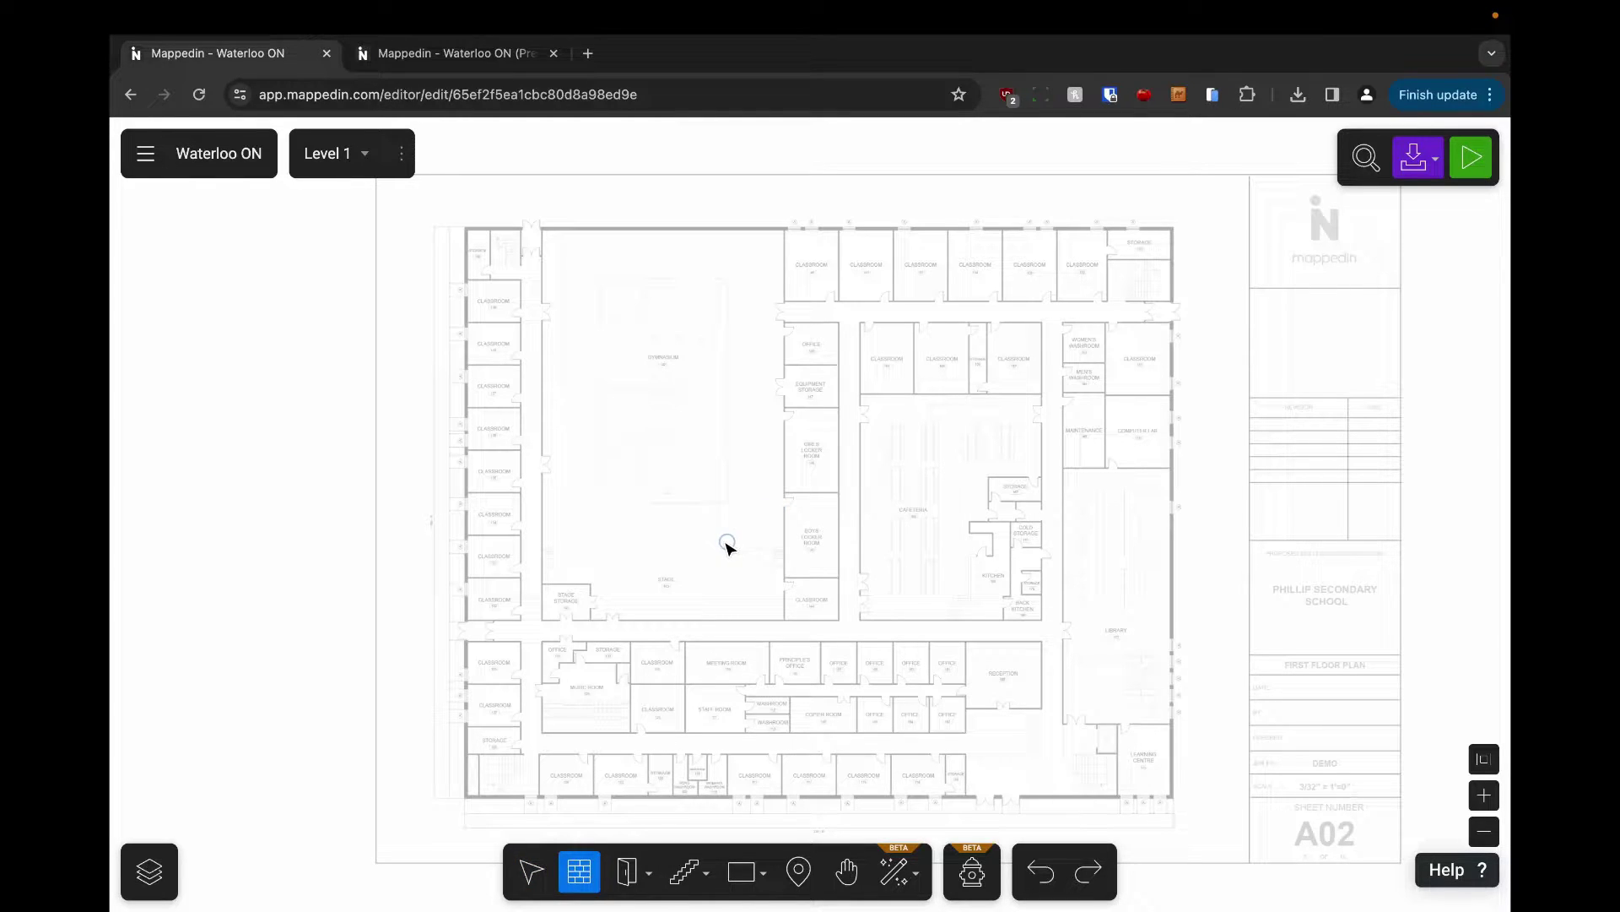
key("Escape")
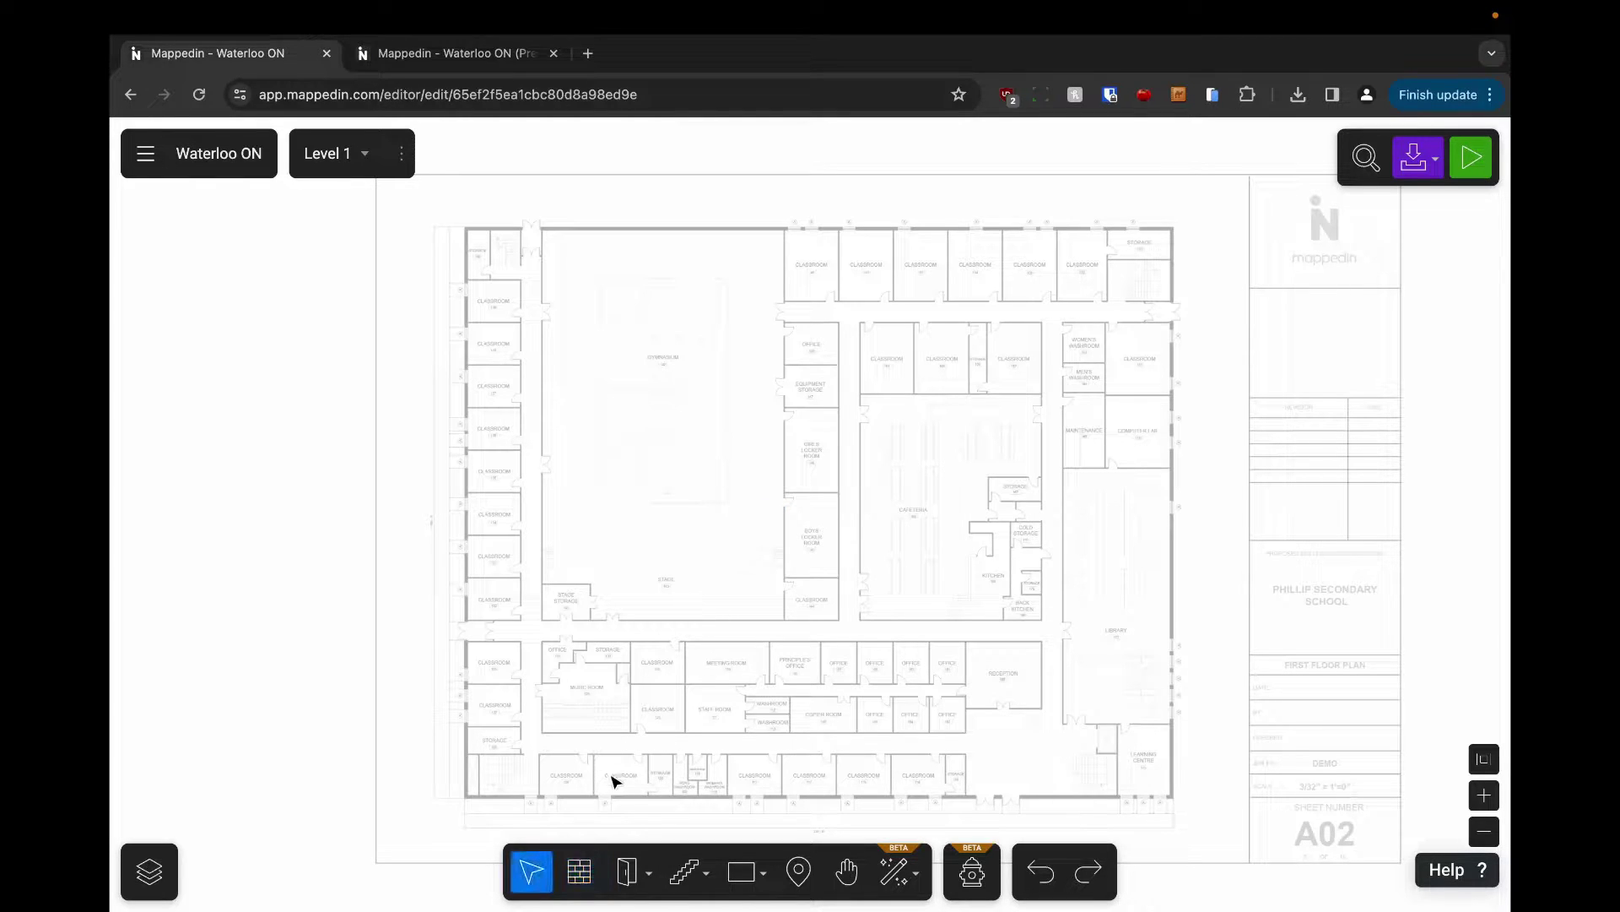
left_click(580, 872)
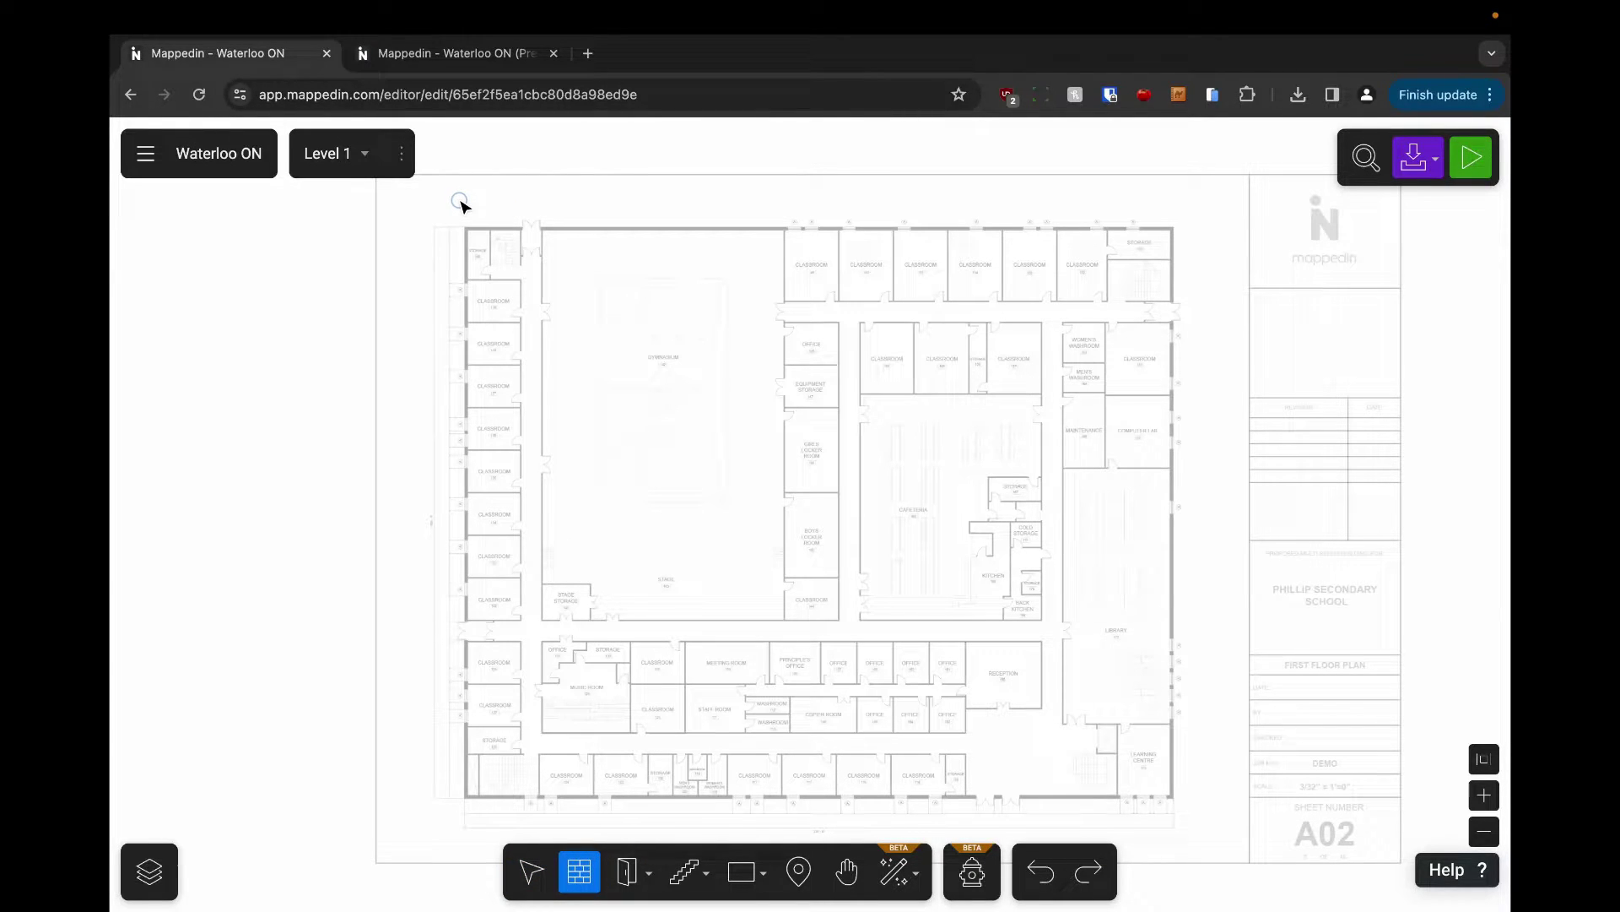
scroll(458, 208, "up", 10)
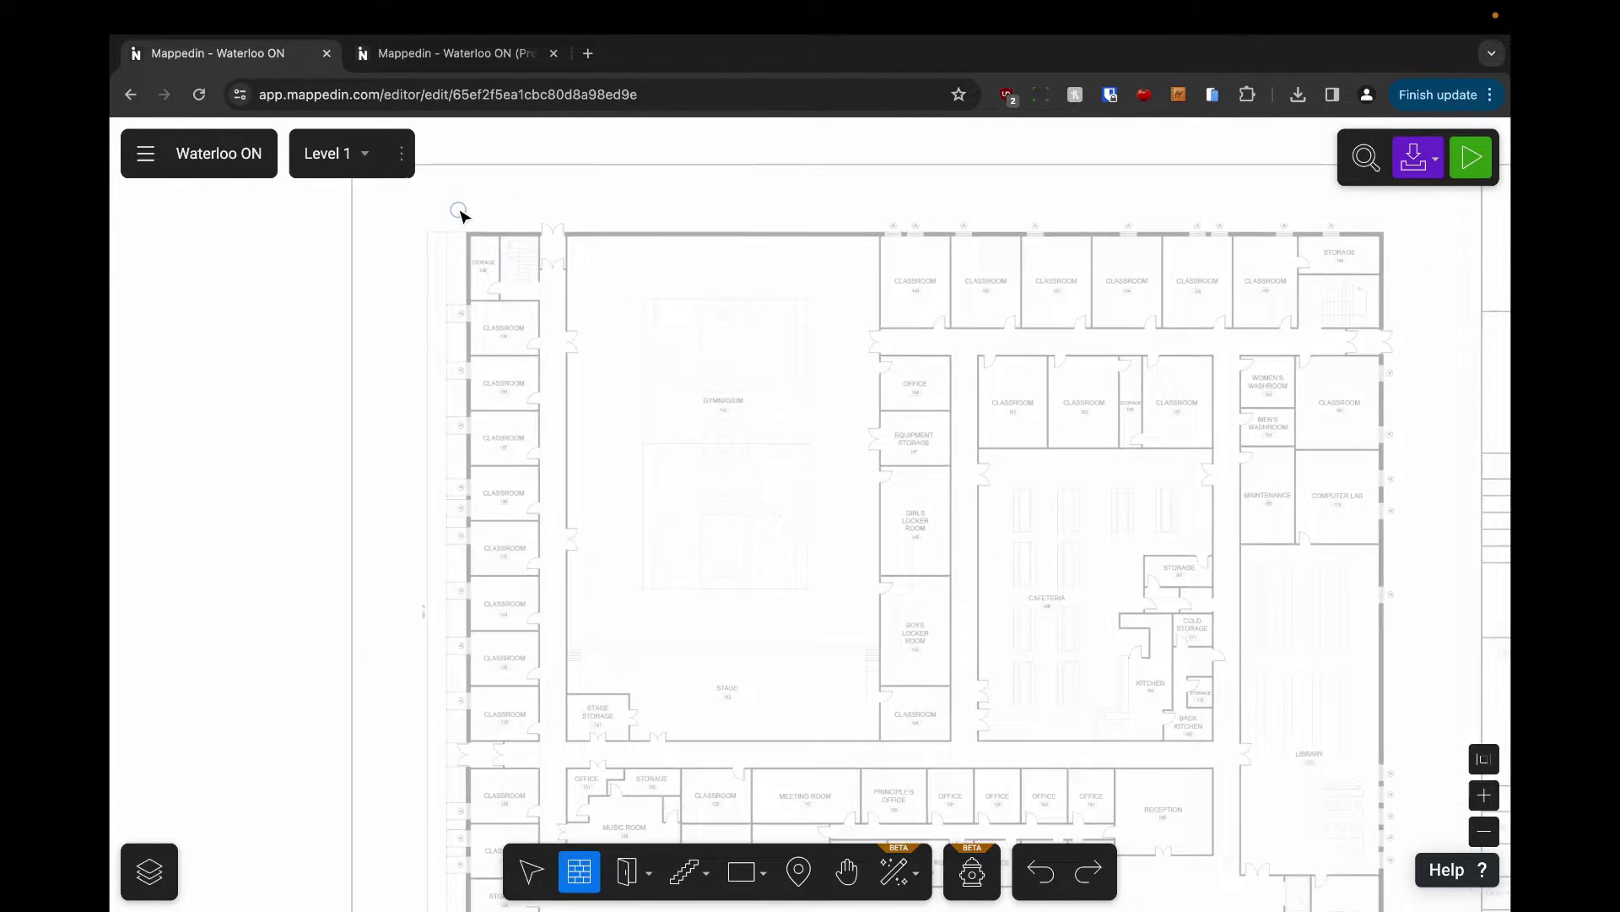
scroll(464, 226, "up", 5)
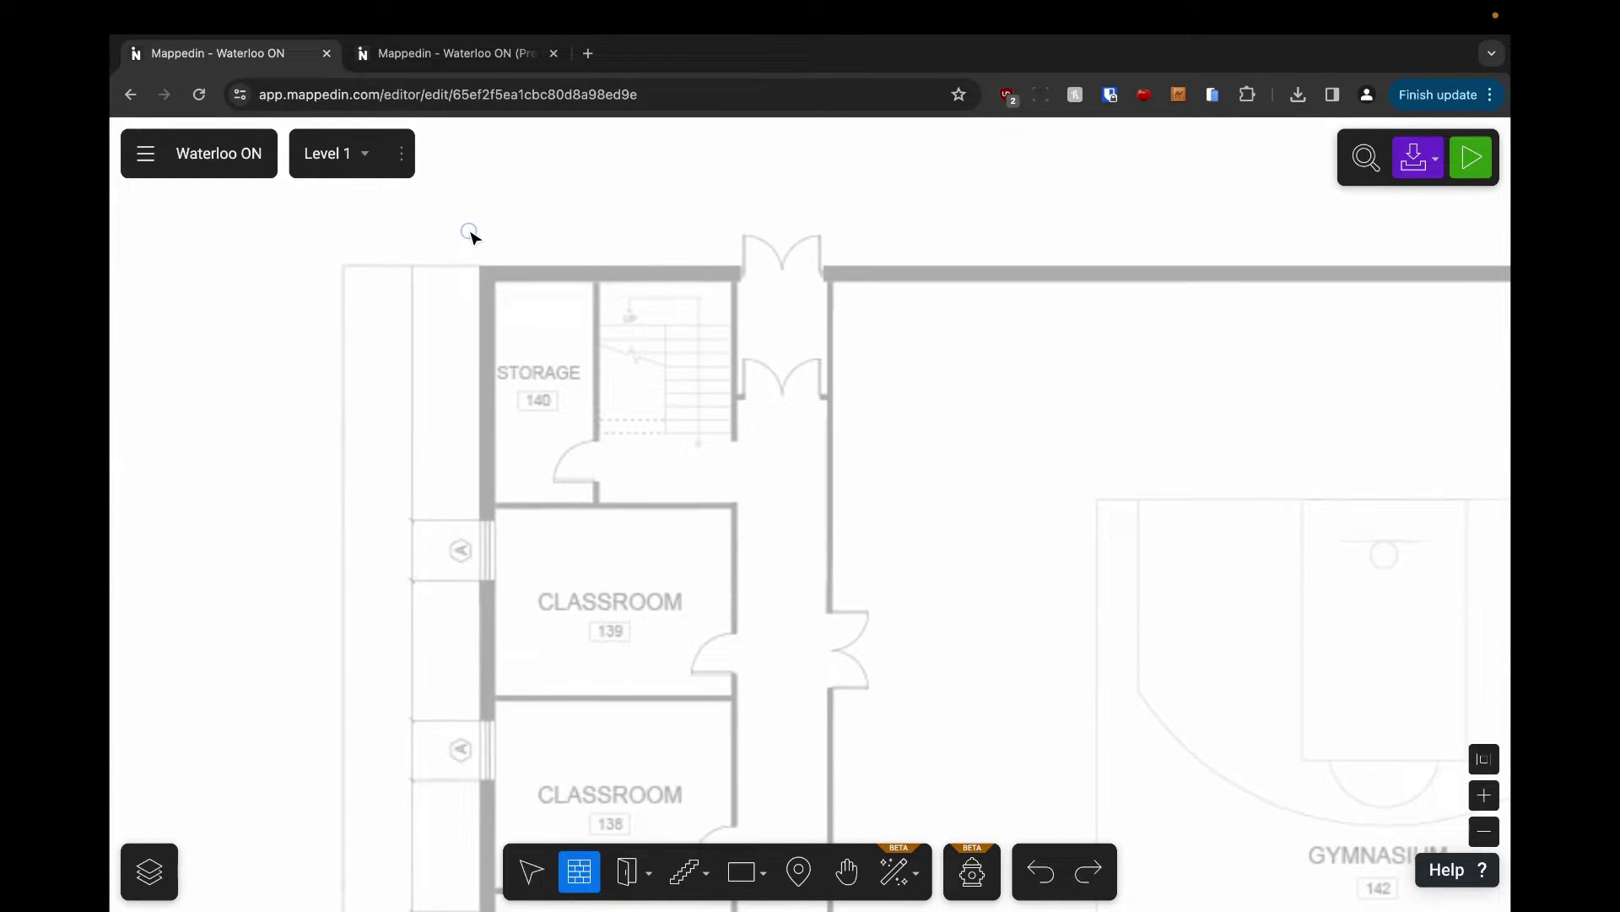
left_click_drag(470, 234, 541, 356)
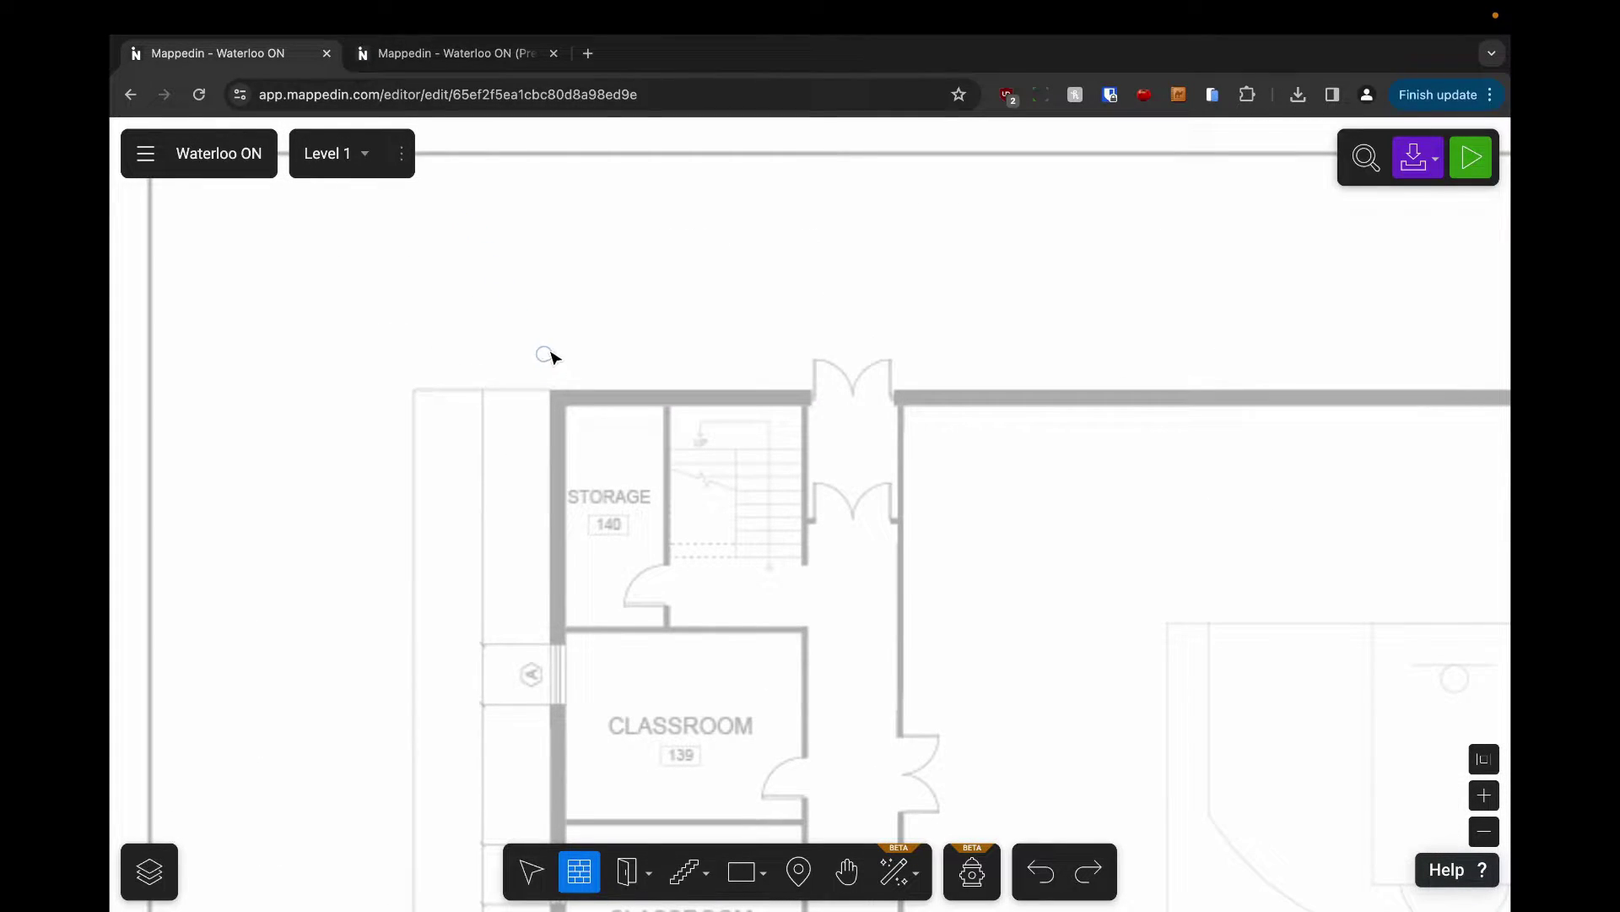
left_click(560, 399)
left_click(746, 429)
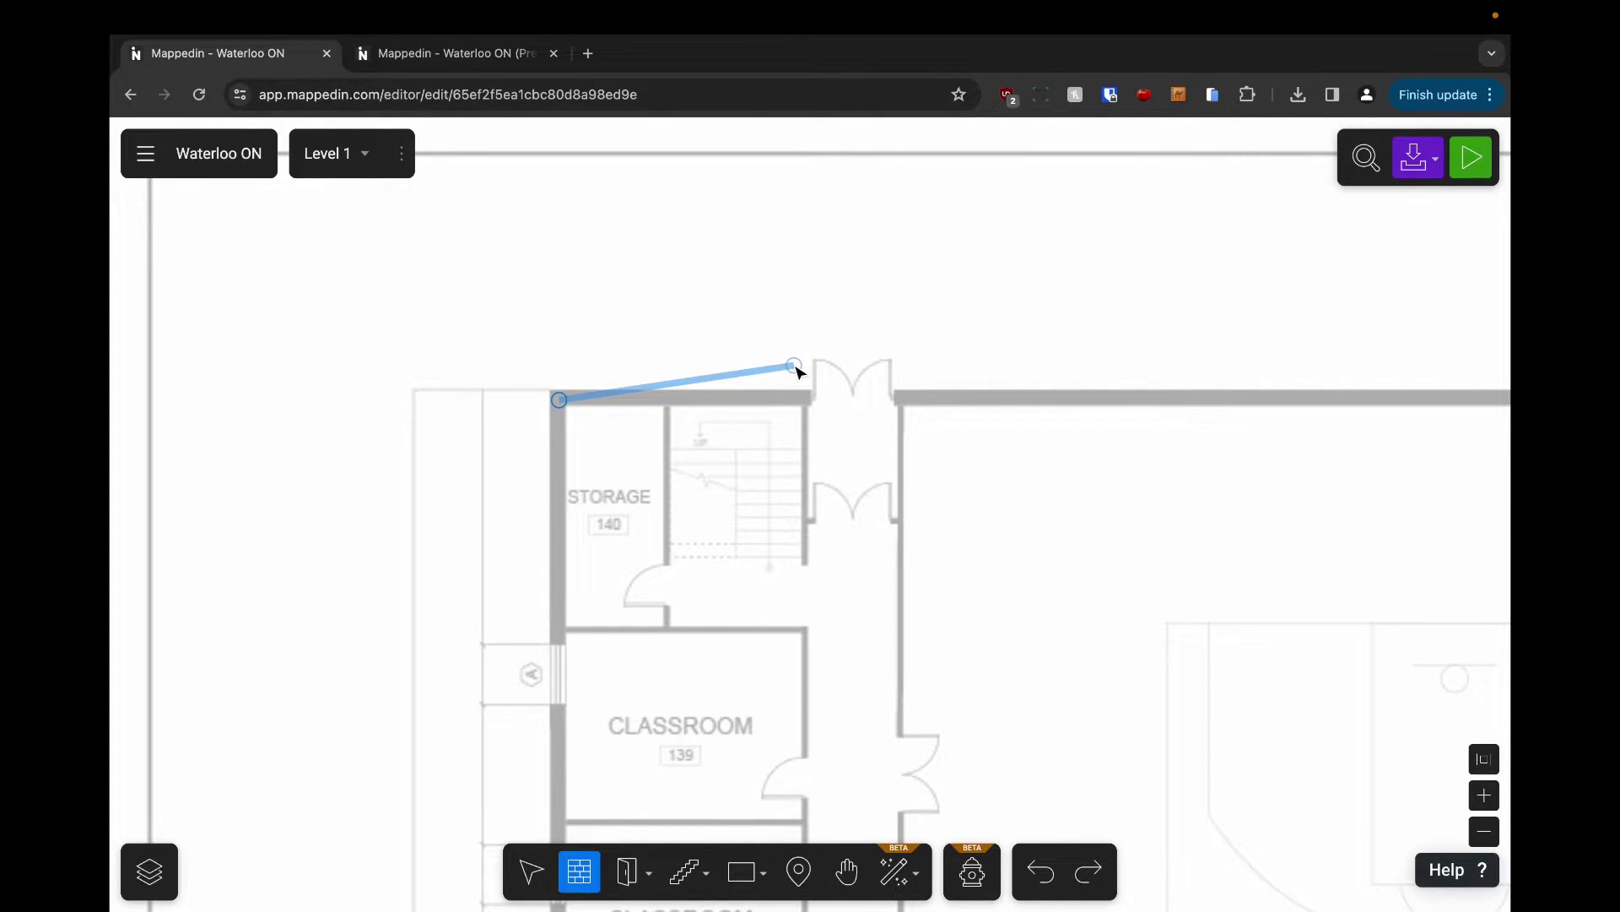
scroll(865, 322, "down", 1)
scroll(865, 322, "down", 5)
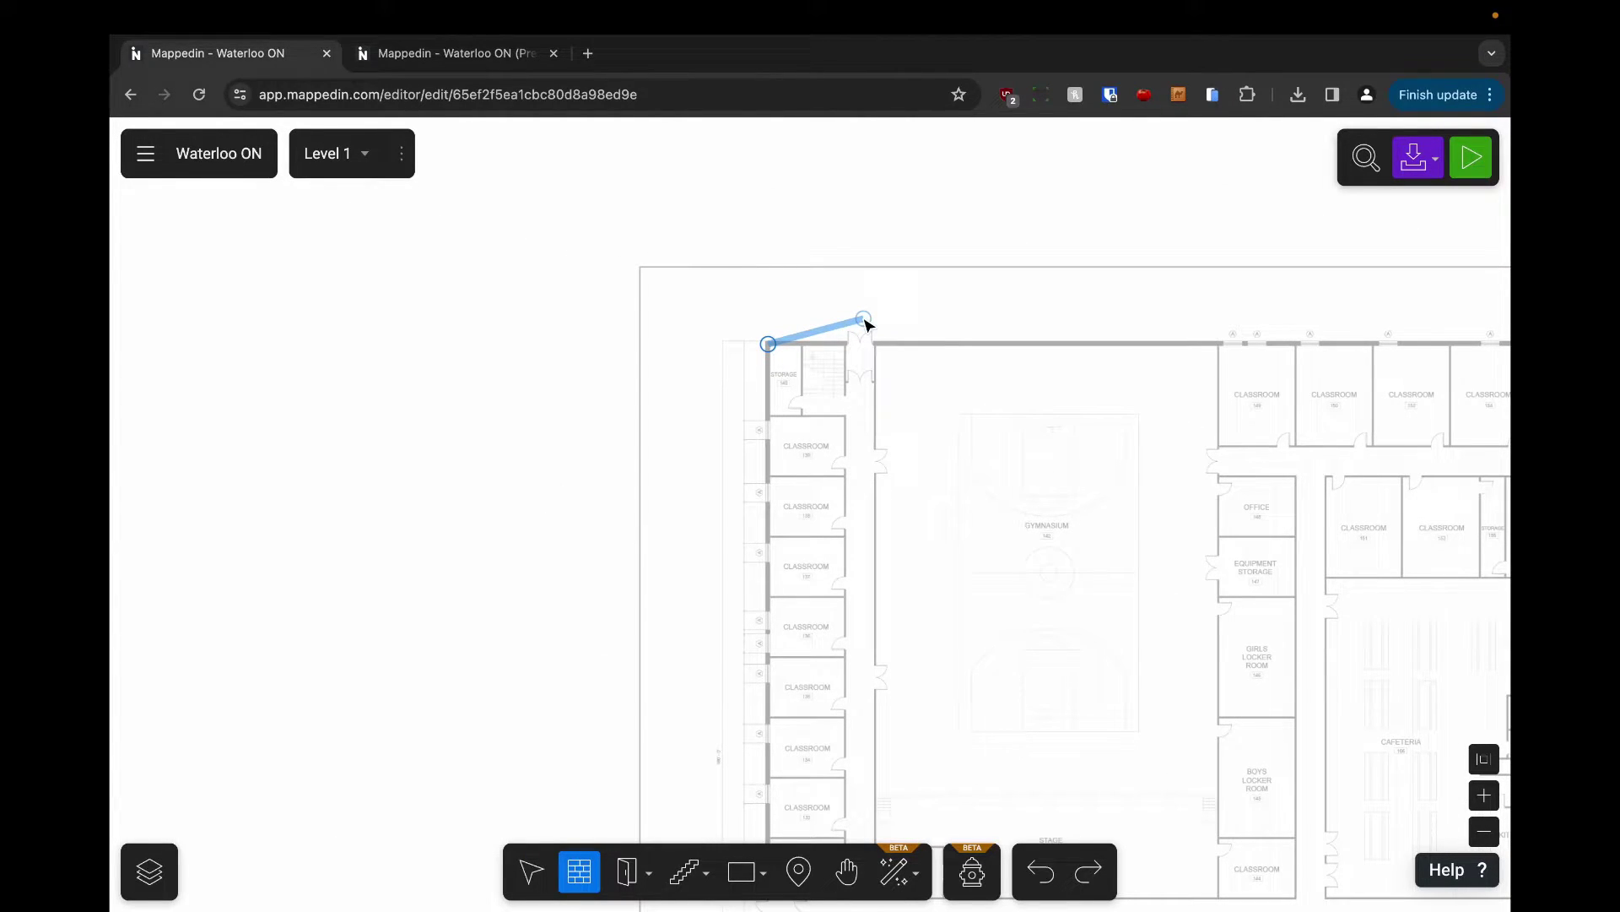
Run the top perimeter wall to the top-right corner by Storage 159
key("h")
left_click_drag(1093, 312, 706, 347)
key("w")
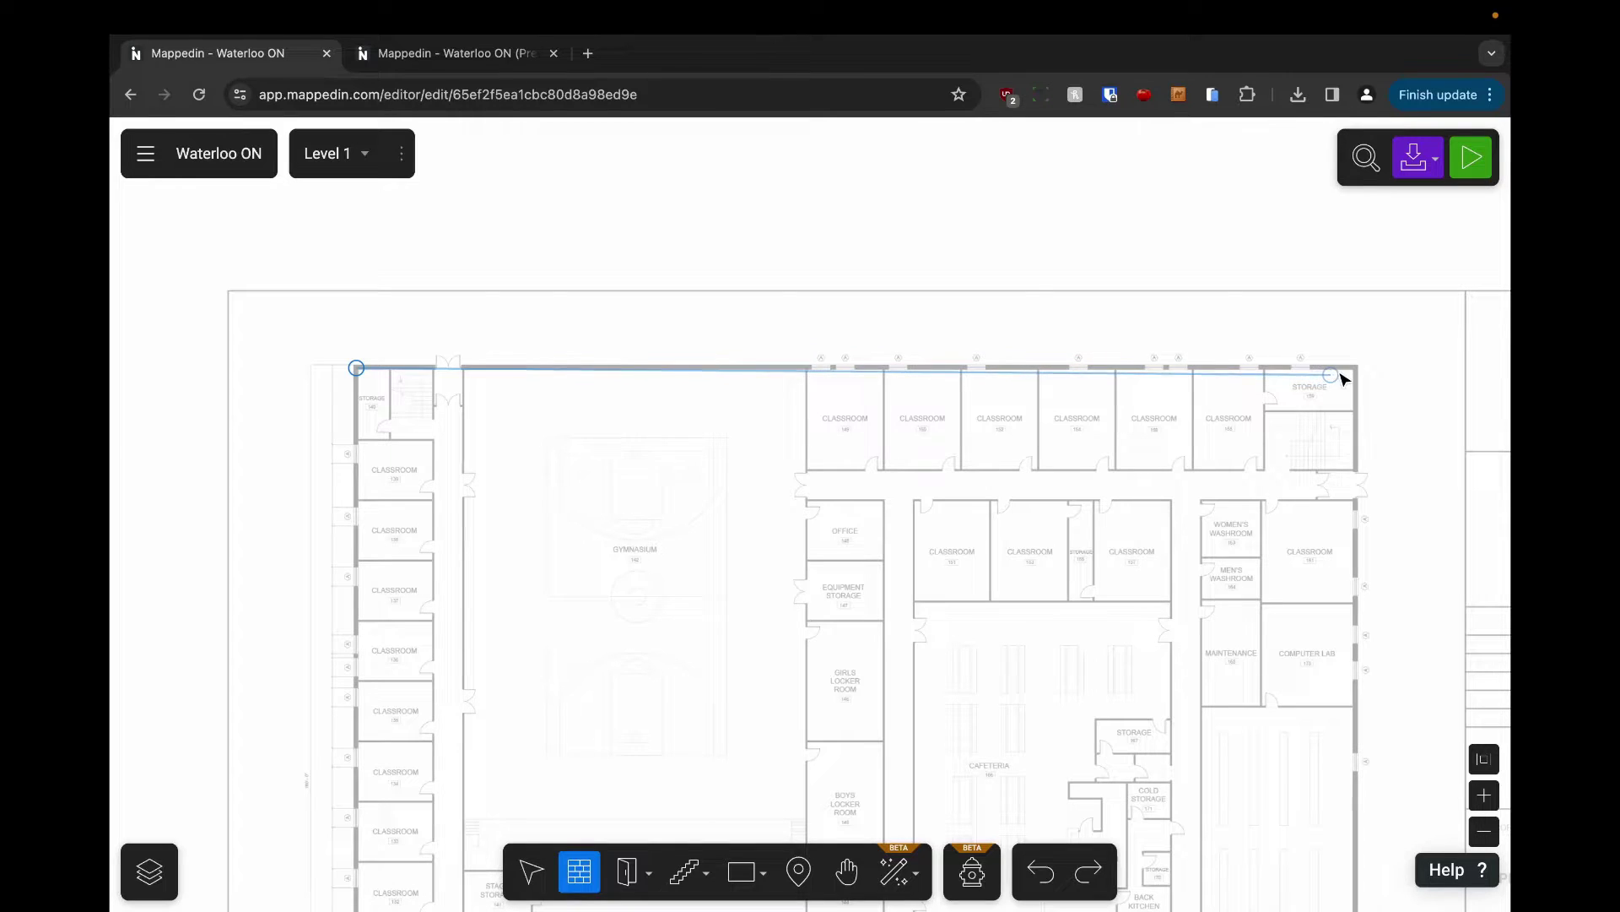
scroll(1356, 372, "up", 5)
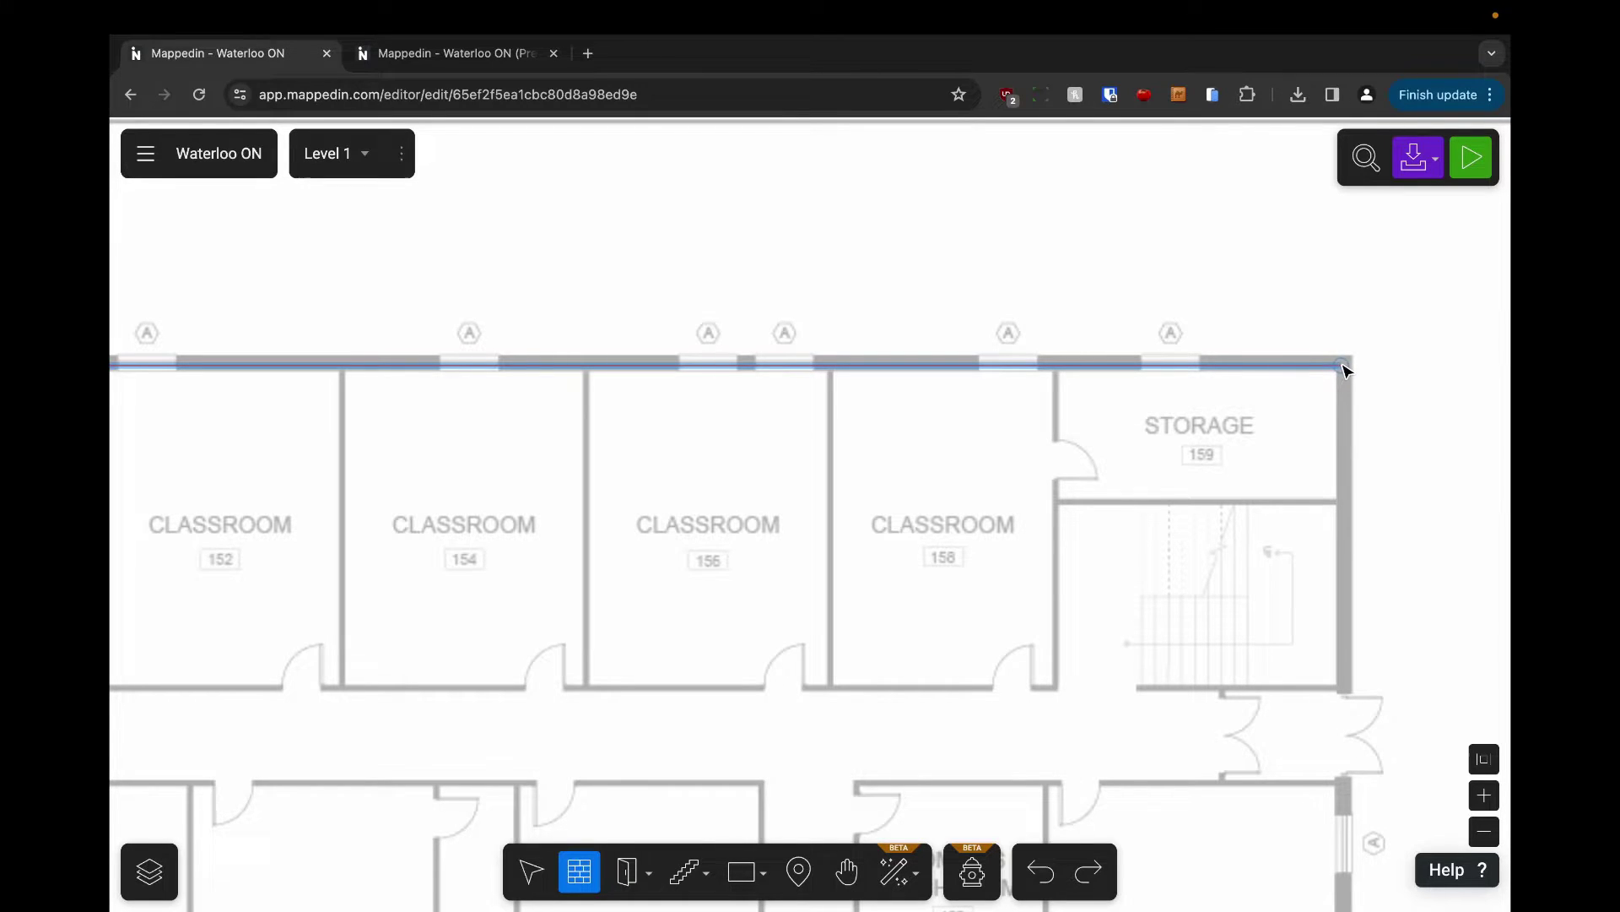
left_click(1347, 368)
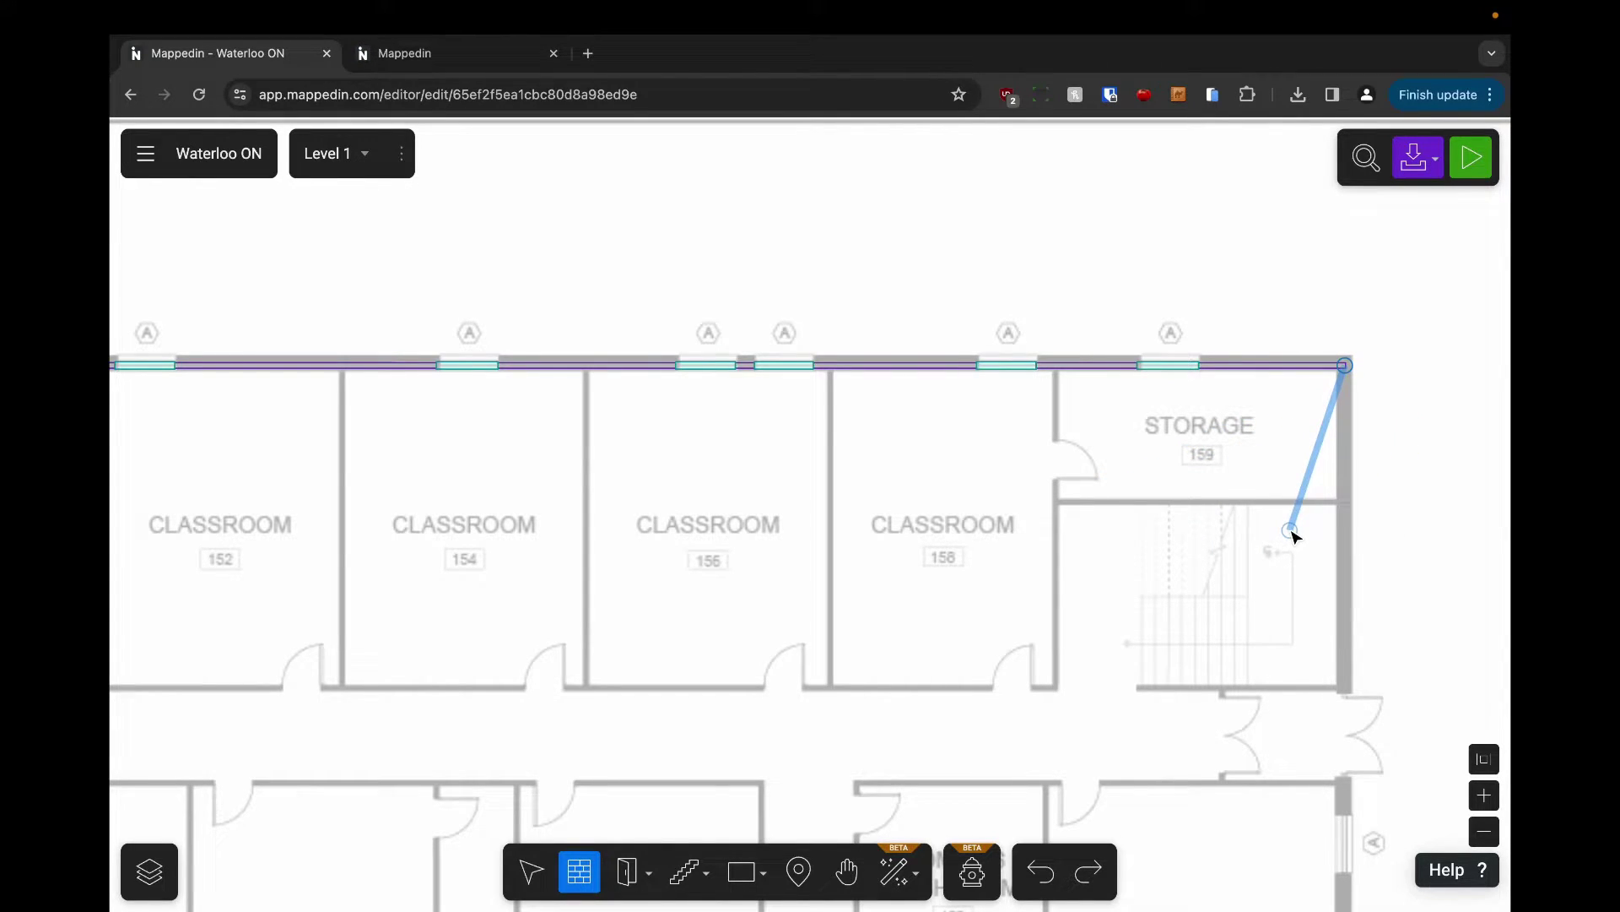
Continue the wall down the right side to the bottom-right corner by the Learning Centre
scroll(1295, 537, "down", 3)
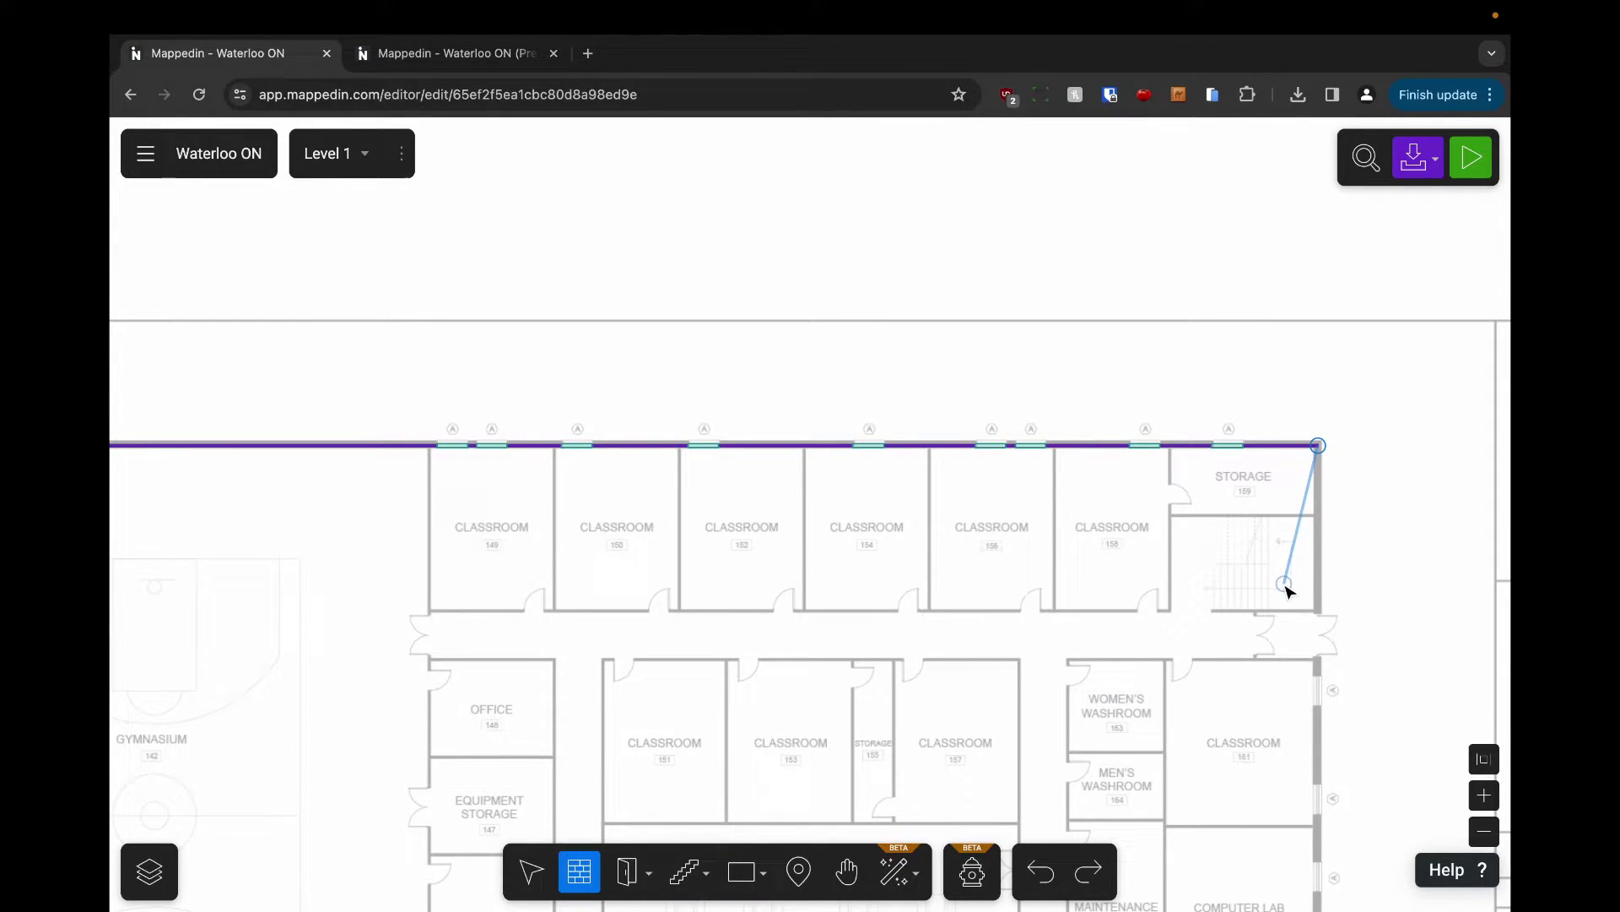
key("h")
left_click_drag(1273, 663, 1229, 561)
scroll(1229, 561, "down", 5)
scroll(1122, 408, "down", 4)
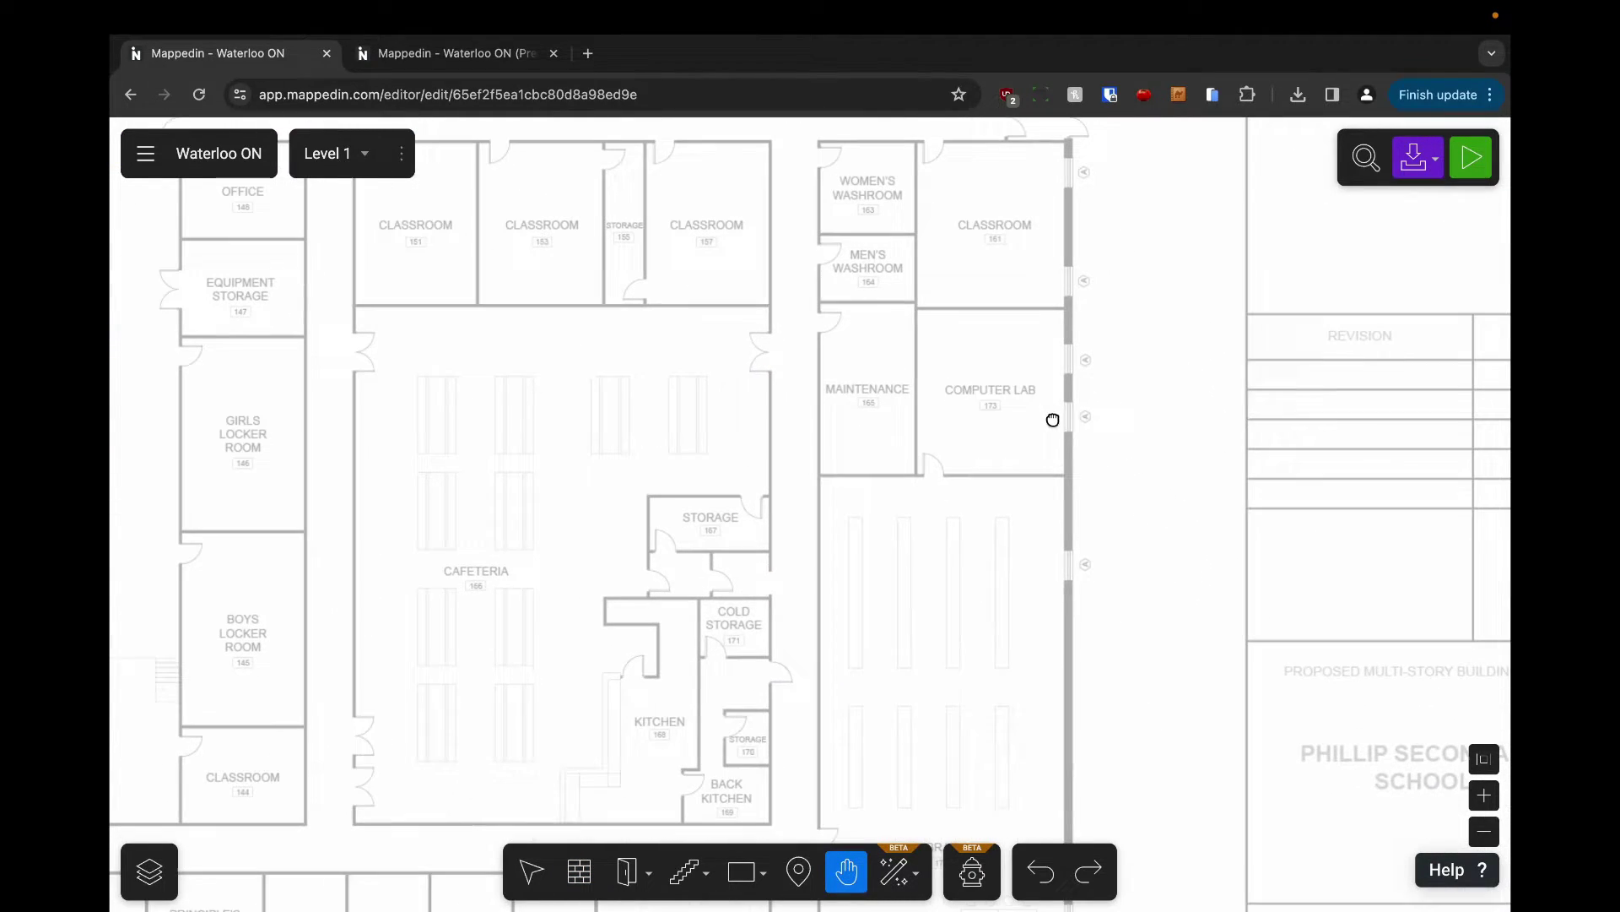
key("w")
scroll(1060, 419, "down", 1)
scroll(1056, 420, "down", 8)
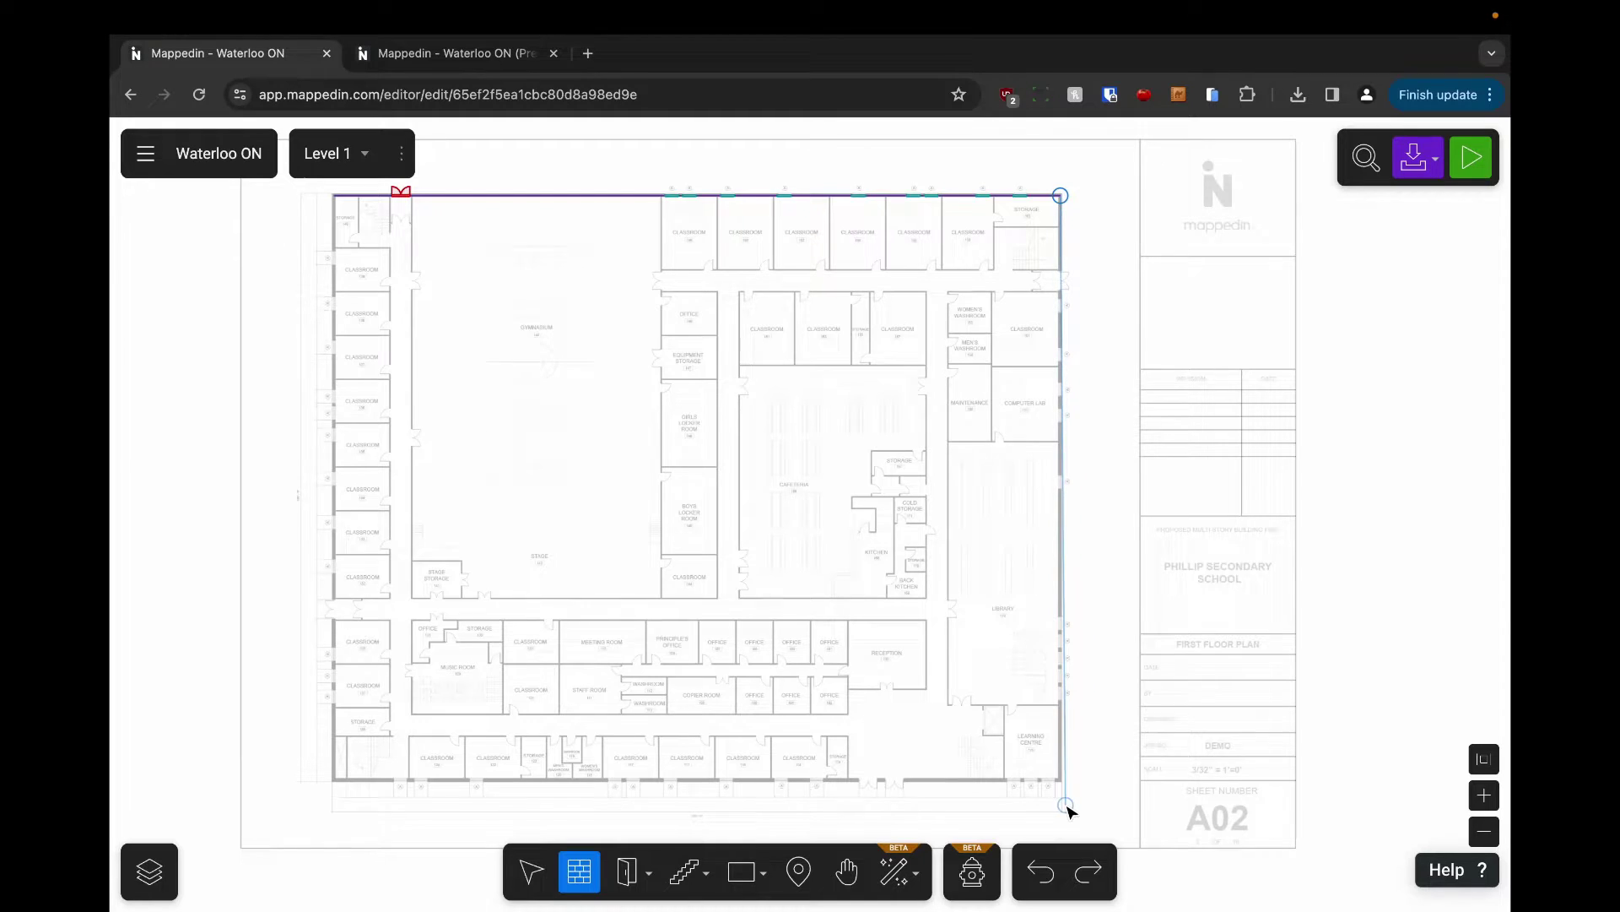
scroll(1070, 802, "up", 8)
scroll(1060, 791, "up", 5)
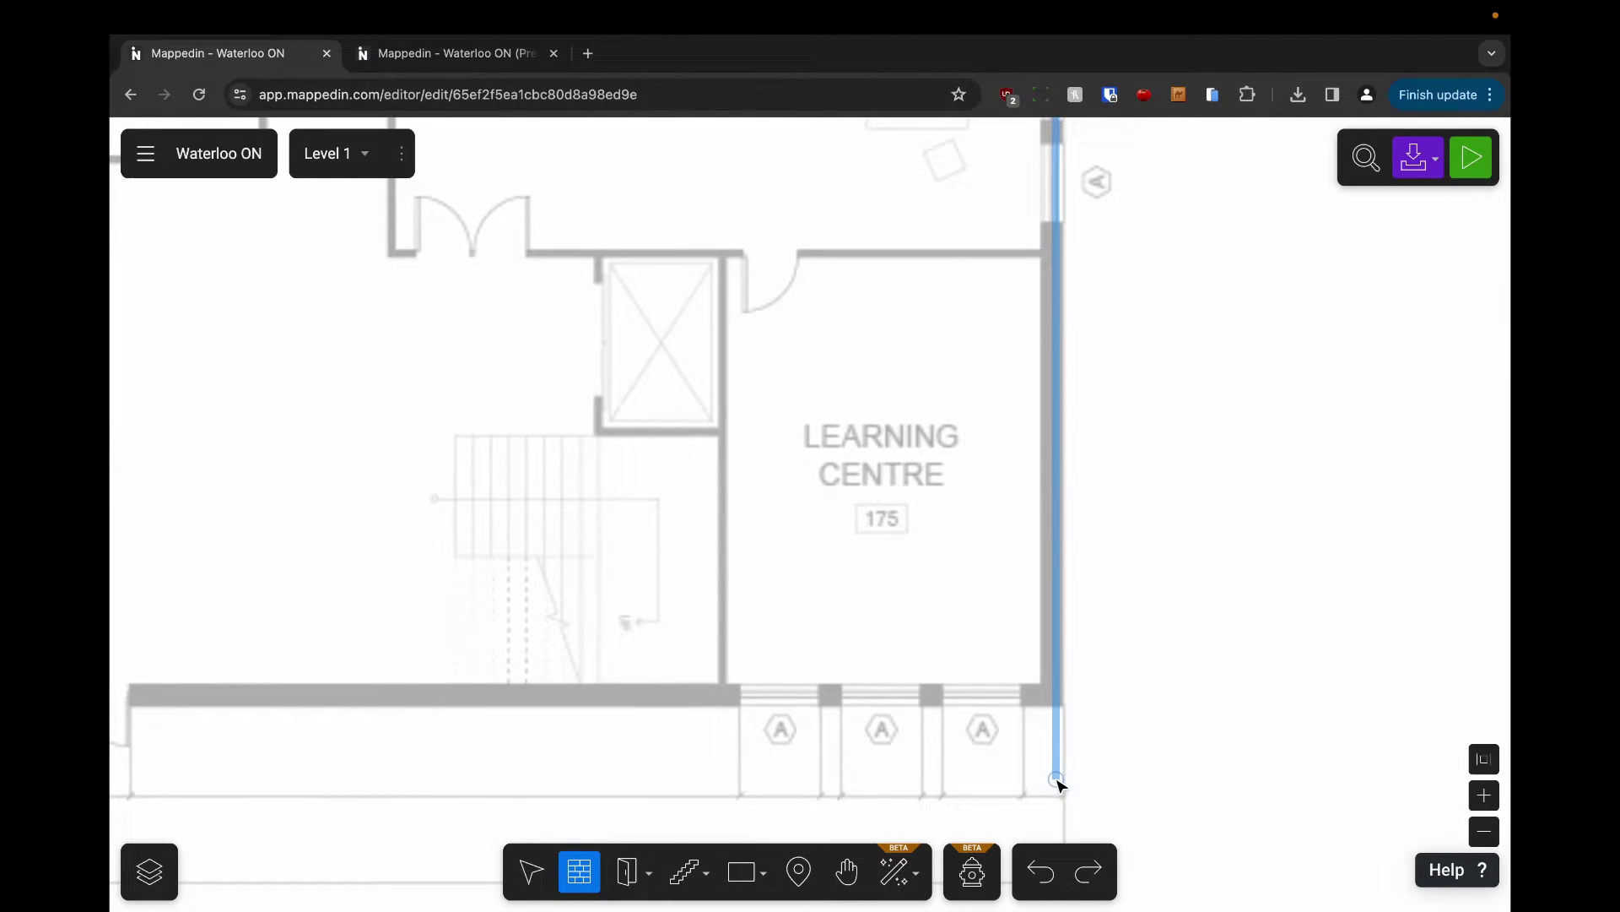
left_click(1060, 699)
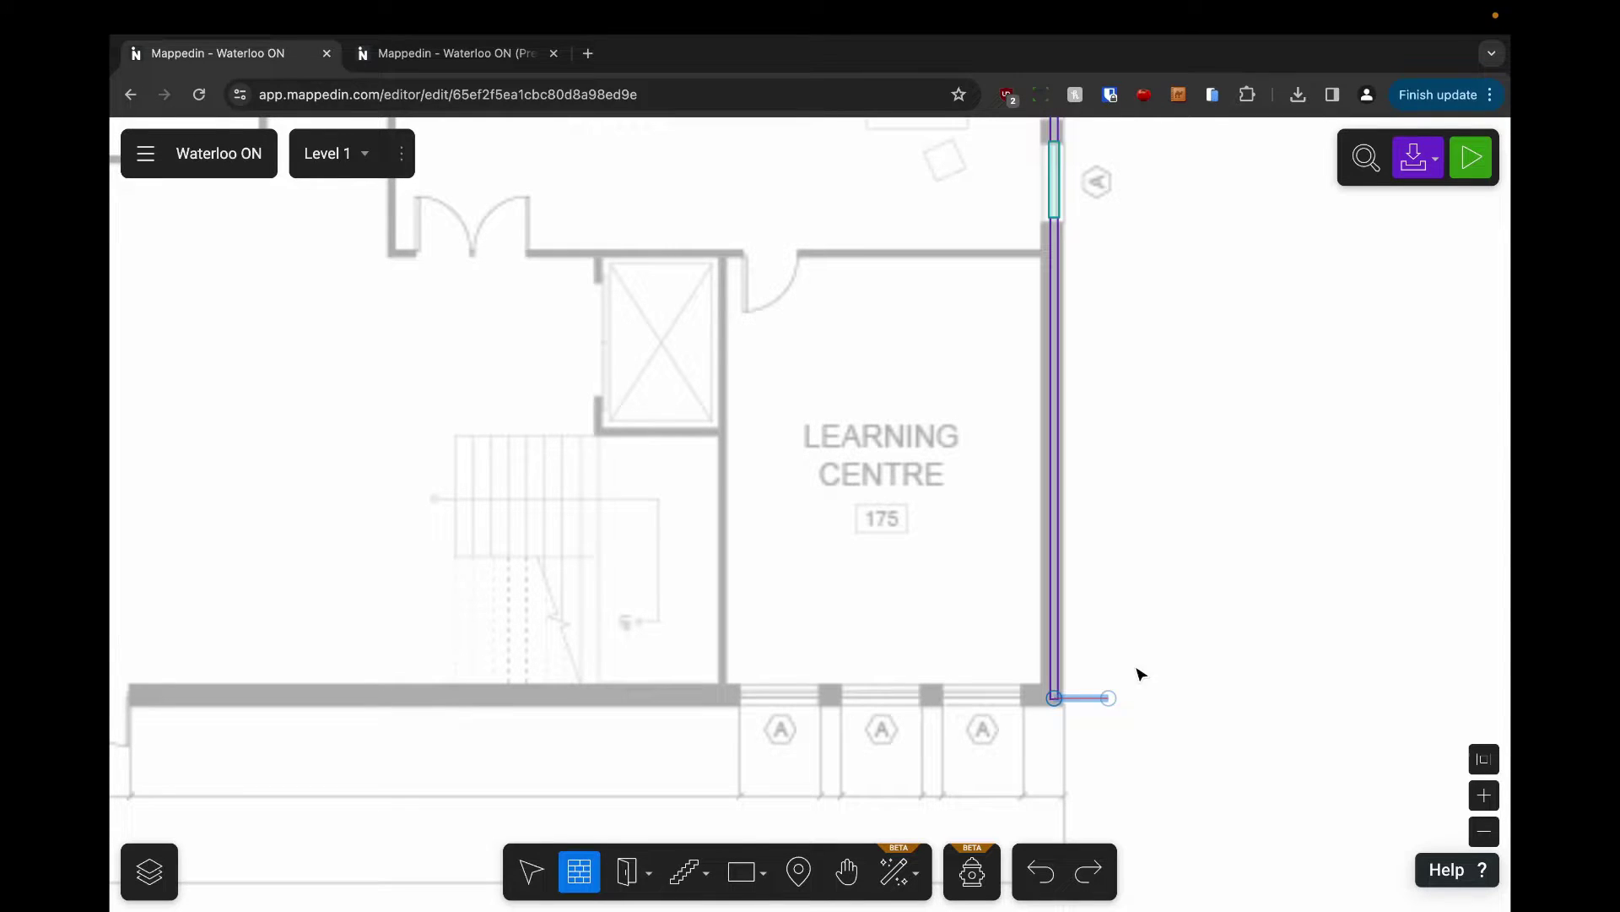
scroll(1194, 650, "down", 5)
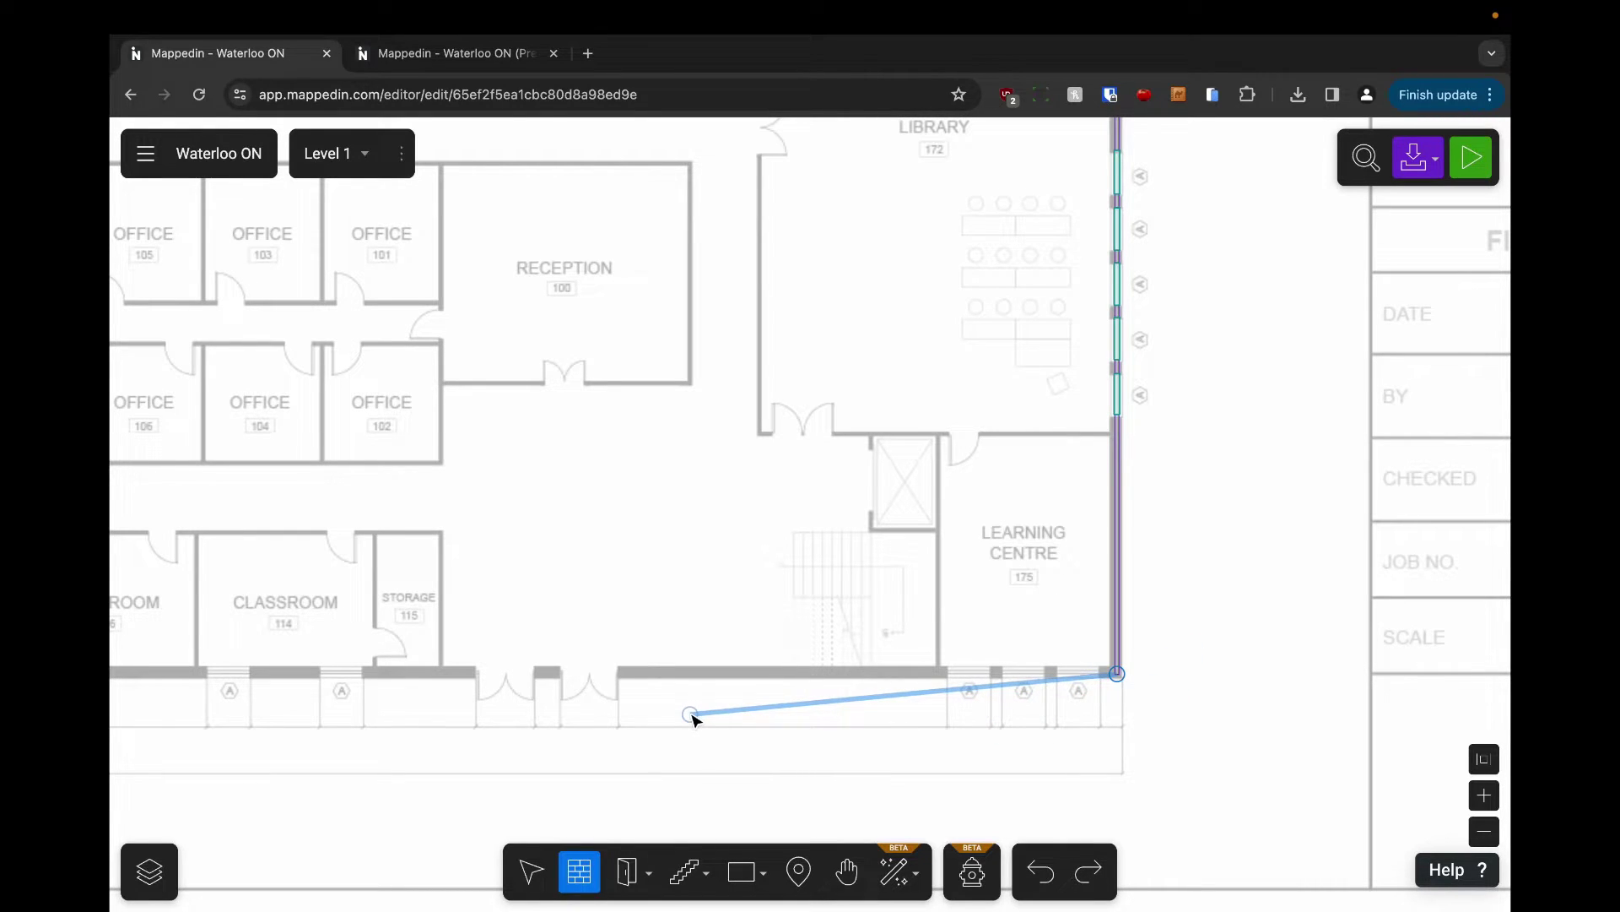
Run the bottom perimeter wall to the building's bottom-left corner
key("h")
left_click_drag(553, 676, 1118, 647)
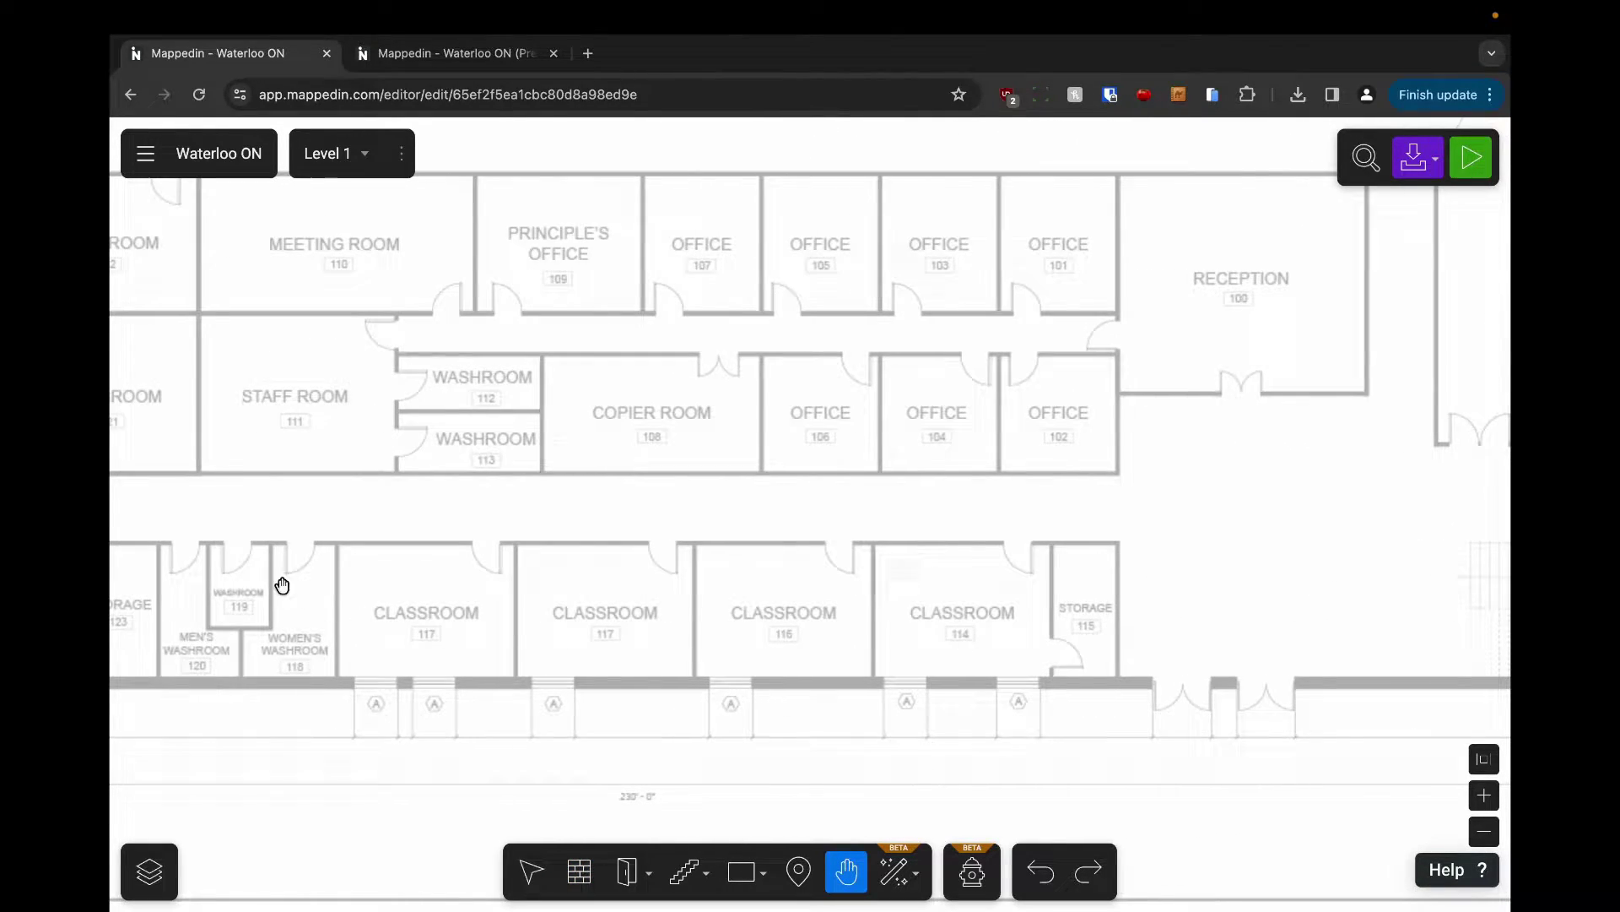
left_click_drag(279, 579, 933, 608)
left_click_drag(304, 624, 676, 658)
mouse_move(565, 624)
left_mouse_down()
mouse_move(802, 624)
mouse_move(897, 582)
left_mouse_up()
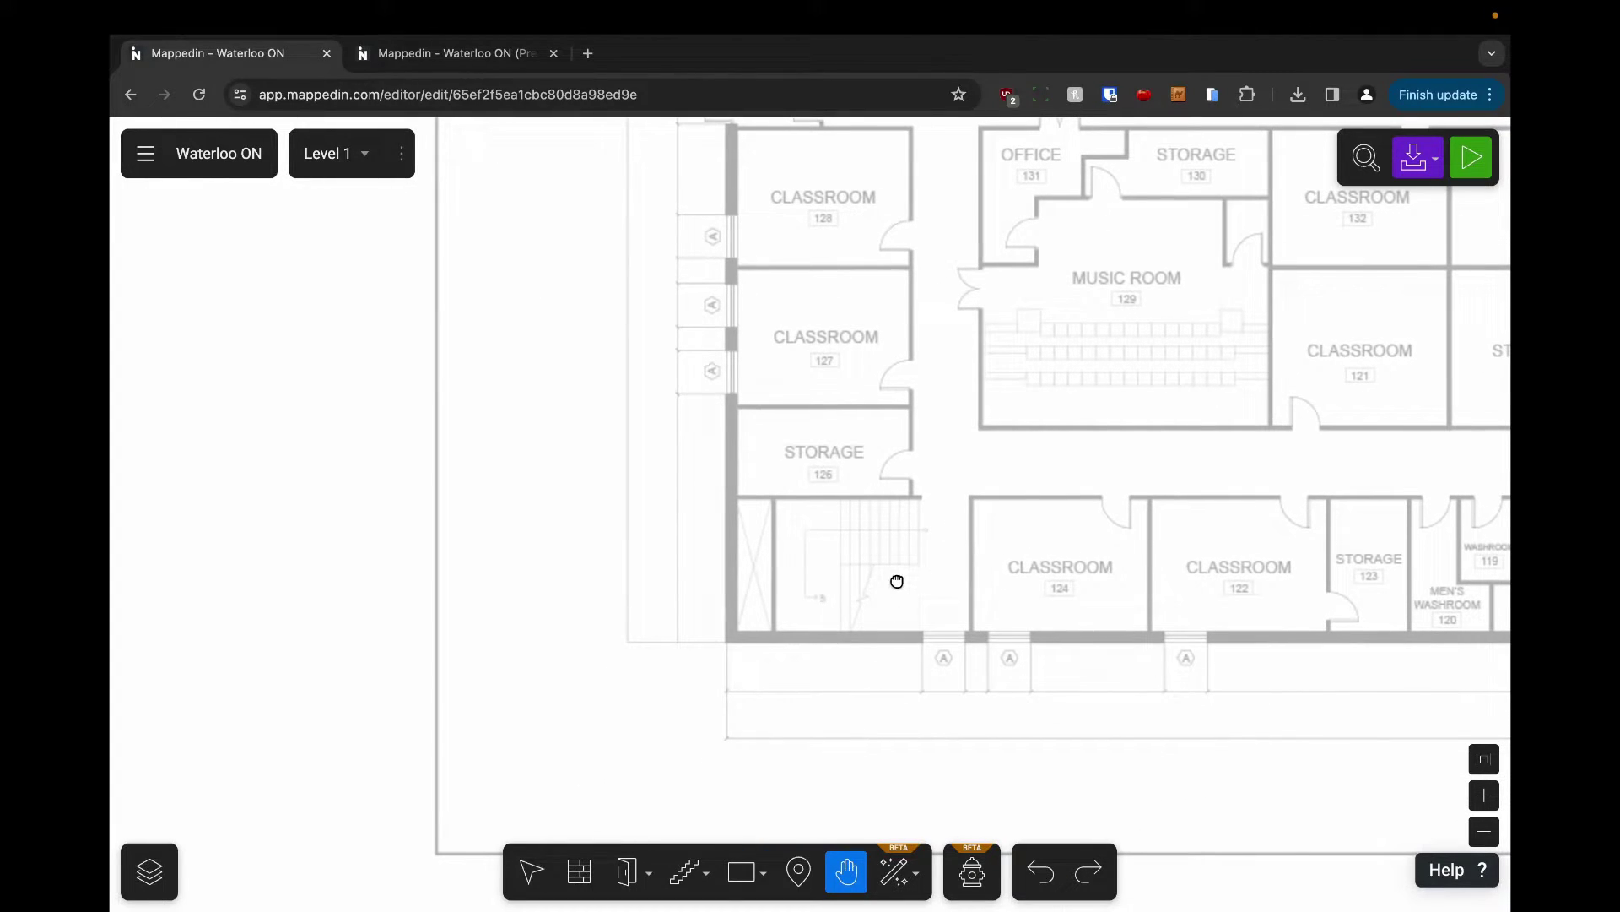
key("w")
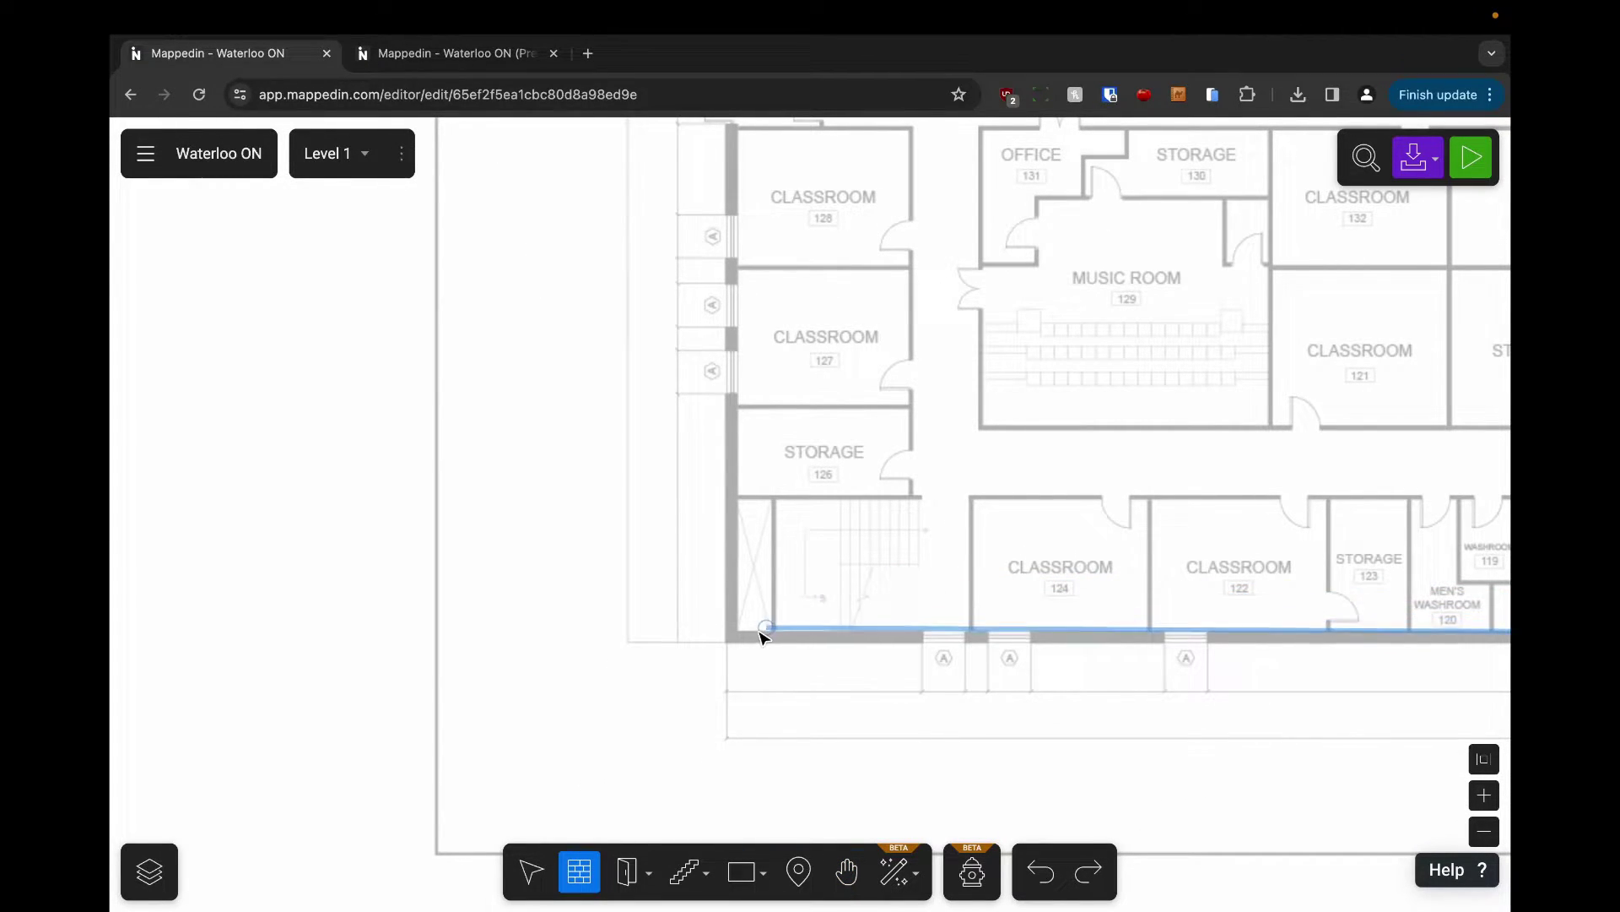
scroll(755, 637, "up", 3)
scroll(749, 643, "up", 2)
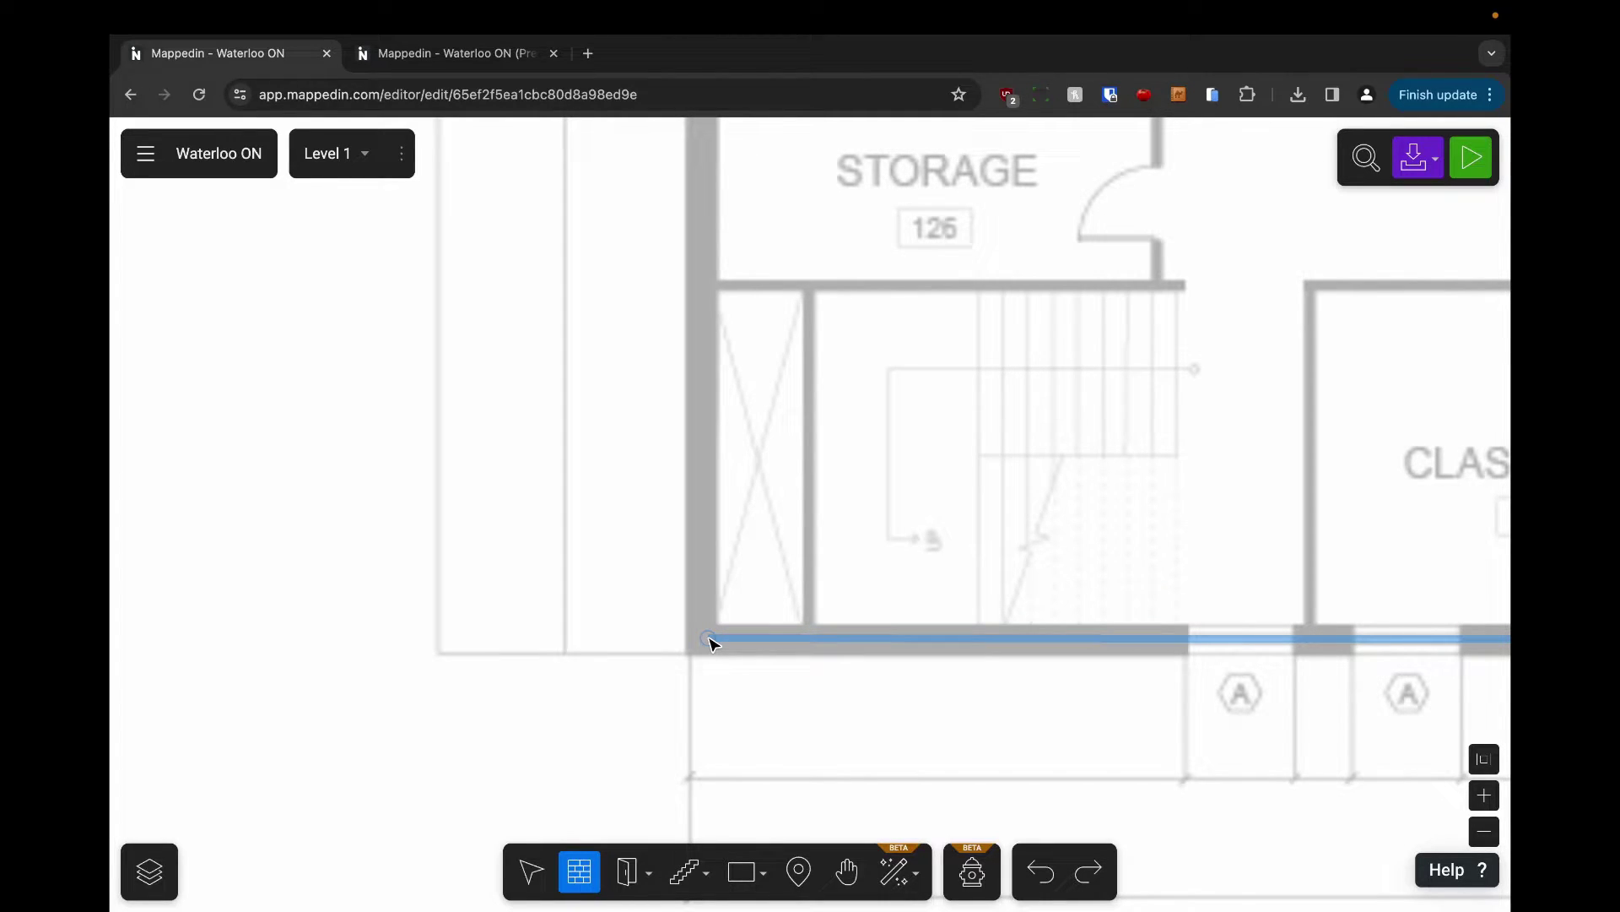
left_click(702, 646)
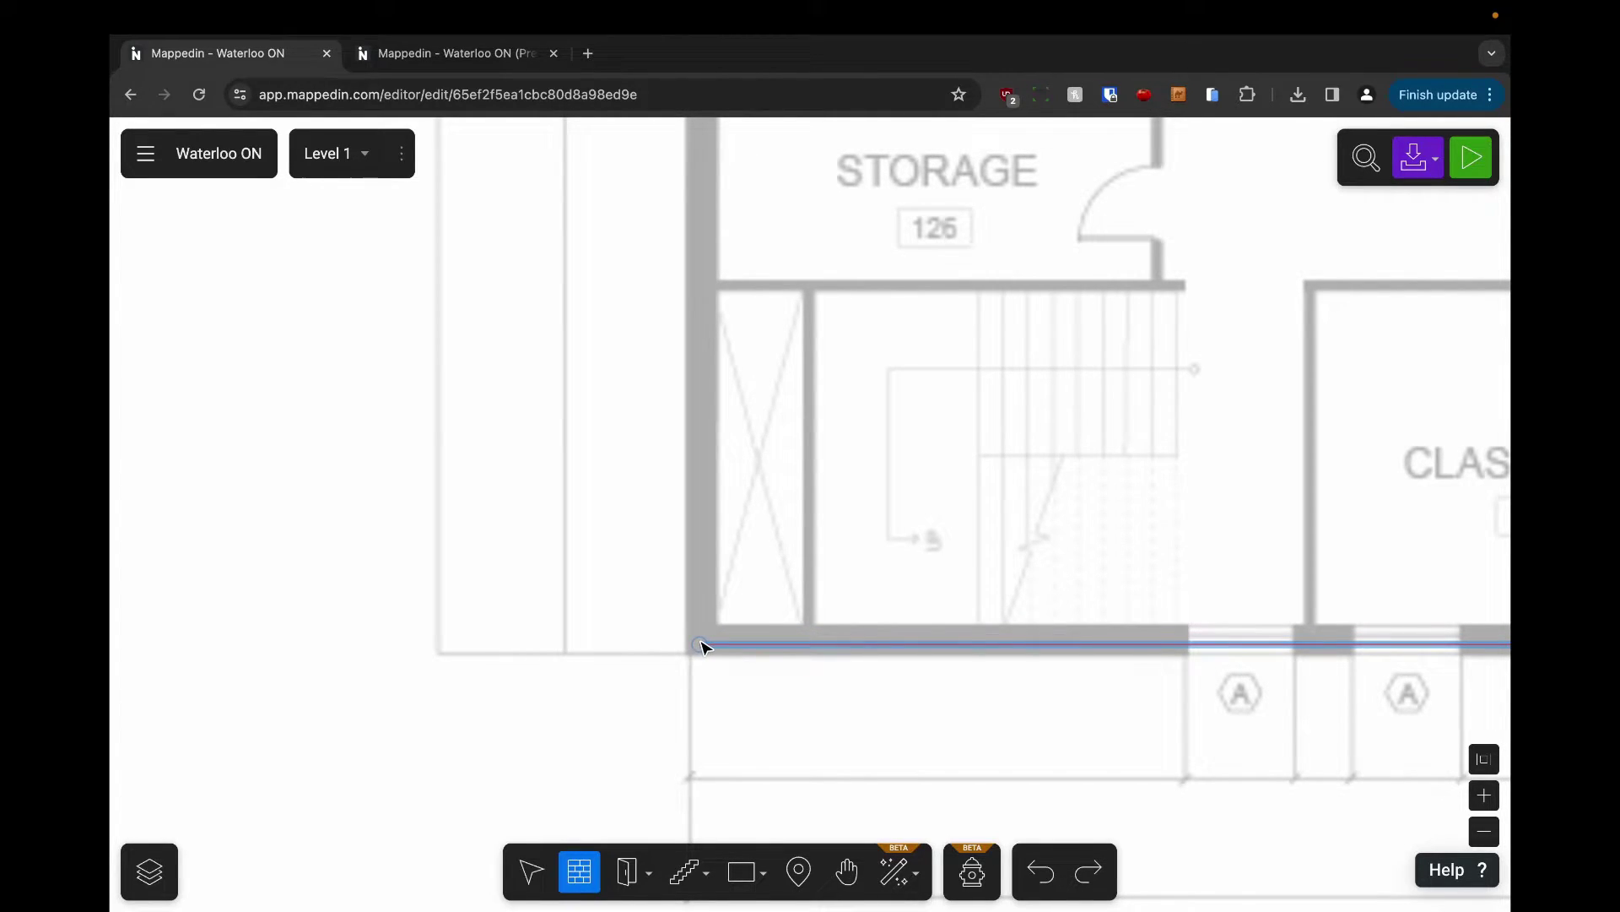
Close the west wall at the top wall's corner by Storage 140, then return to Select
scroll(869, 535, "down", 5)
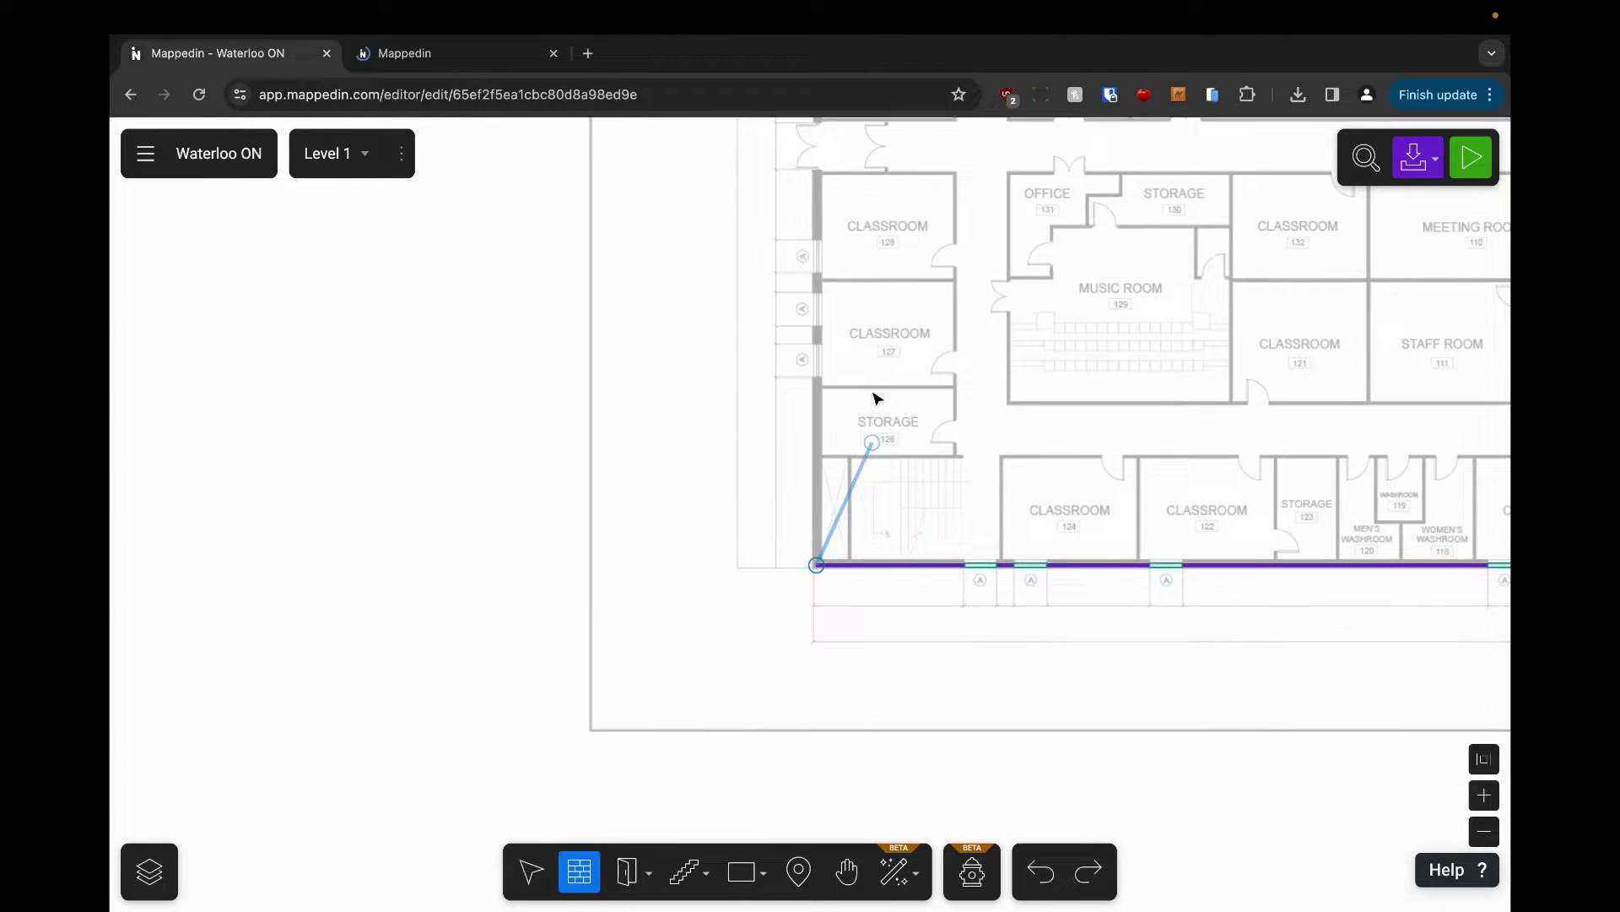
scroll(878, 399, "up", 10)
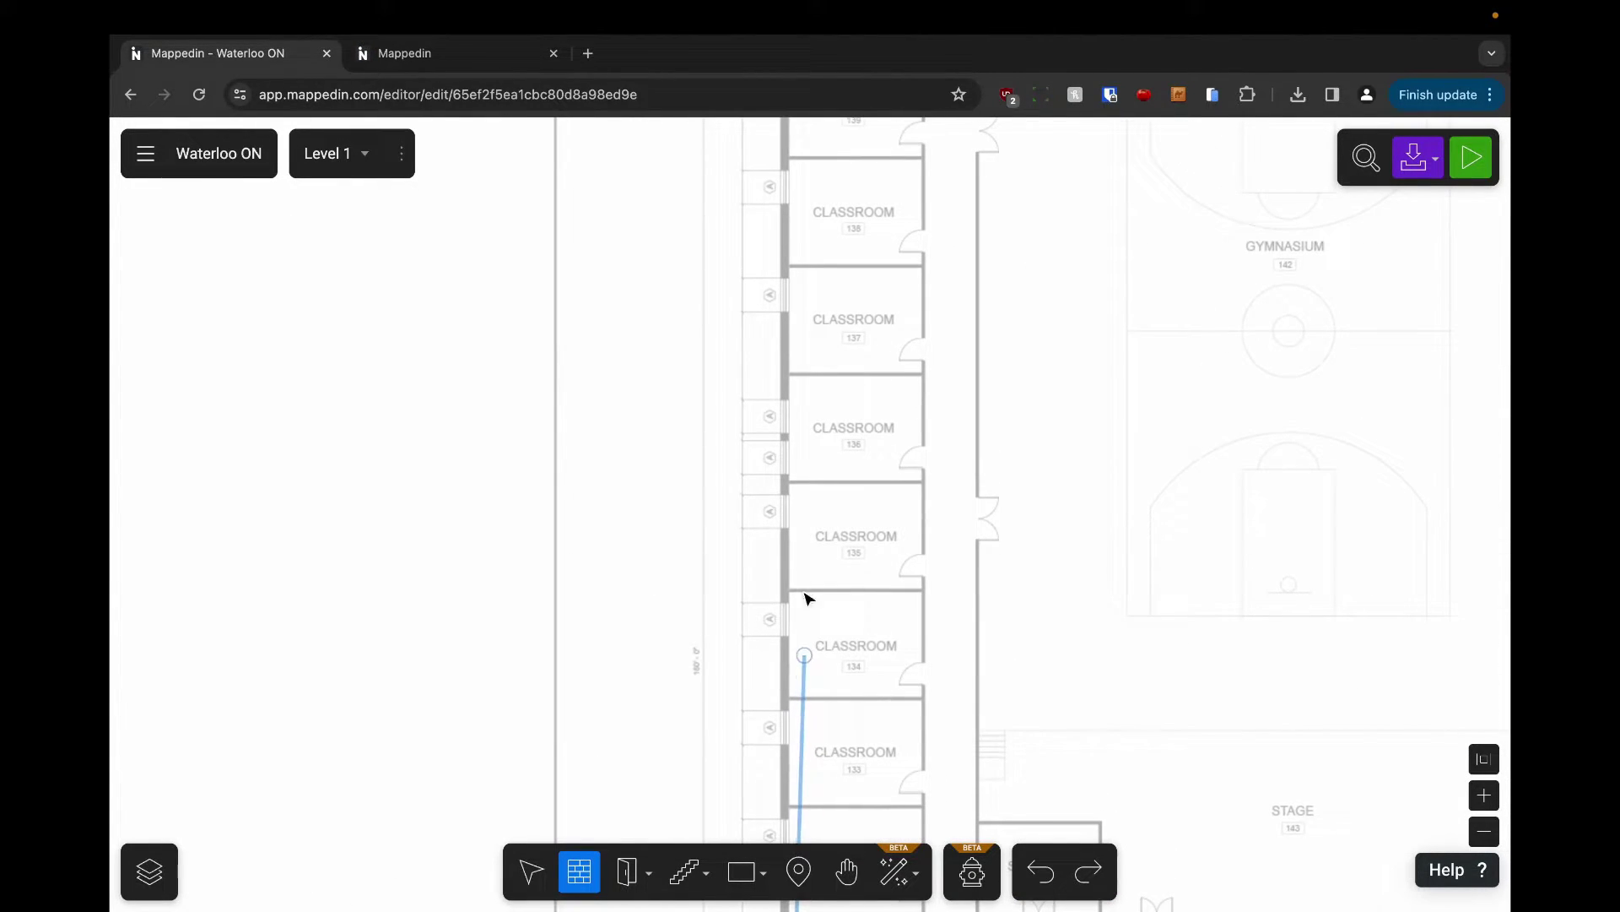
scroll(793, 540, "up", 10)
scroll(757, 332, "up", 5)
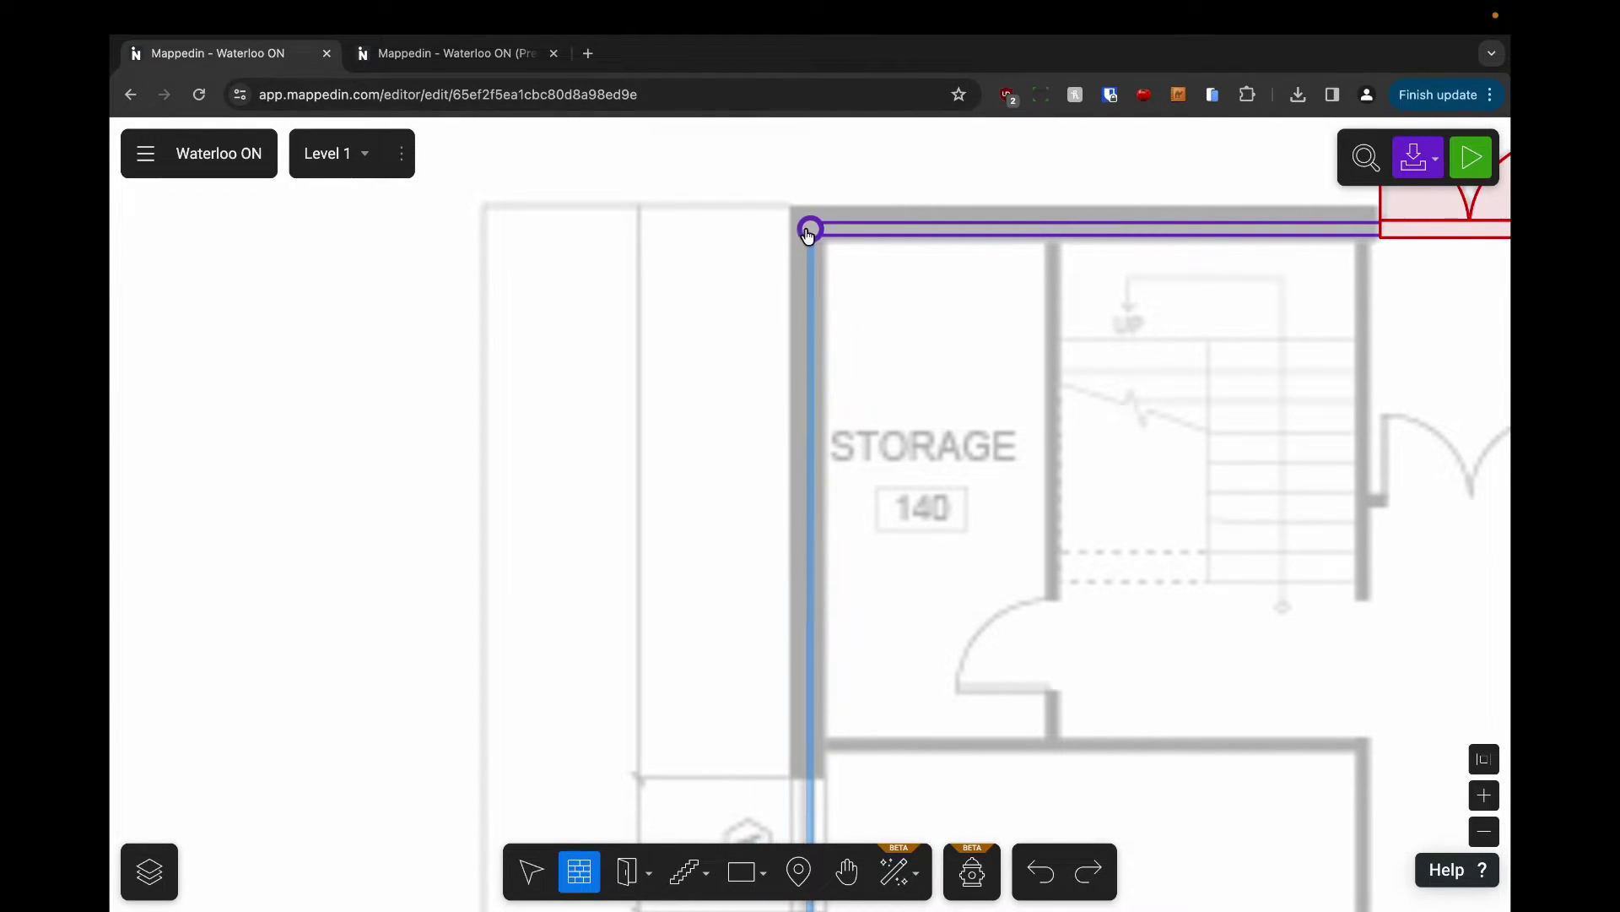
left_click(811, 230)
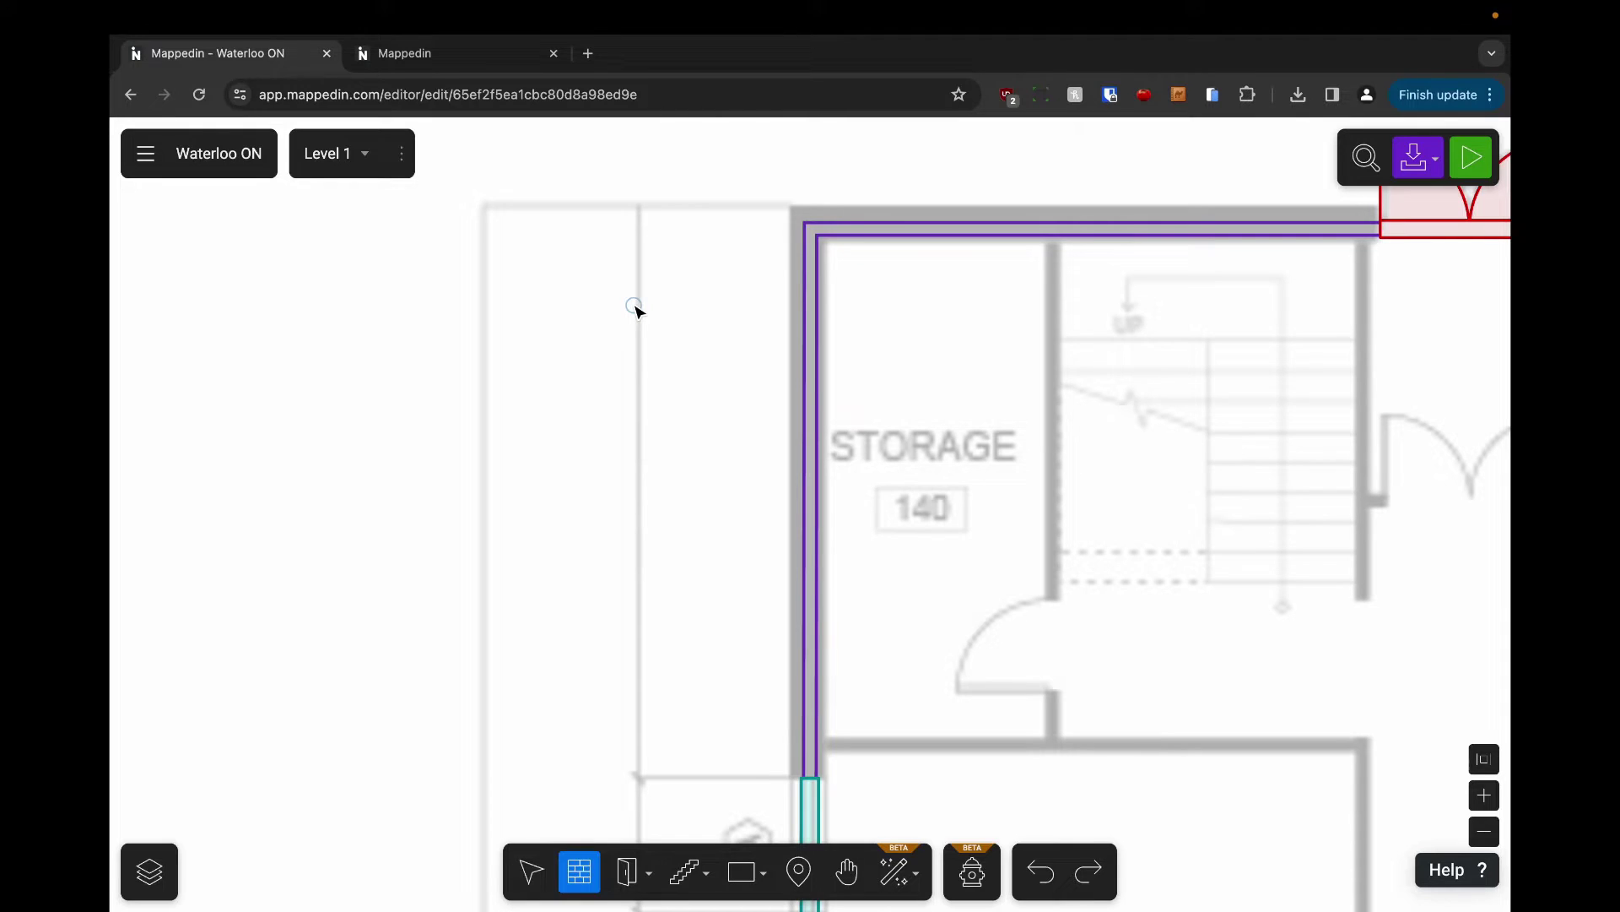
key("Escape")
scroll(624, 316, "down", 5)
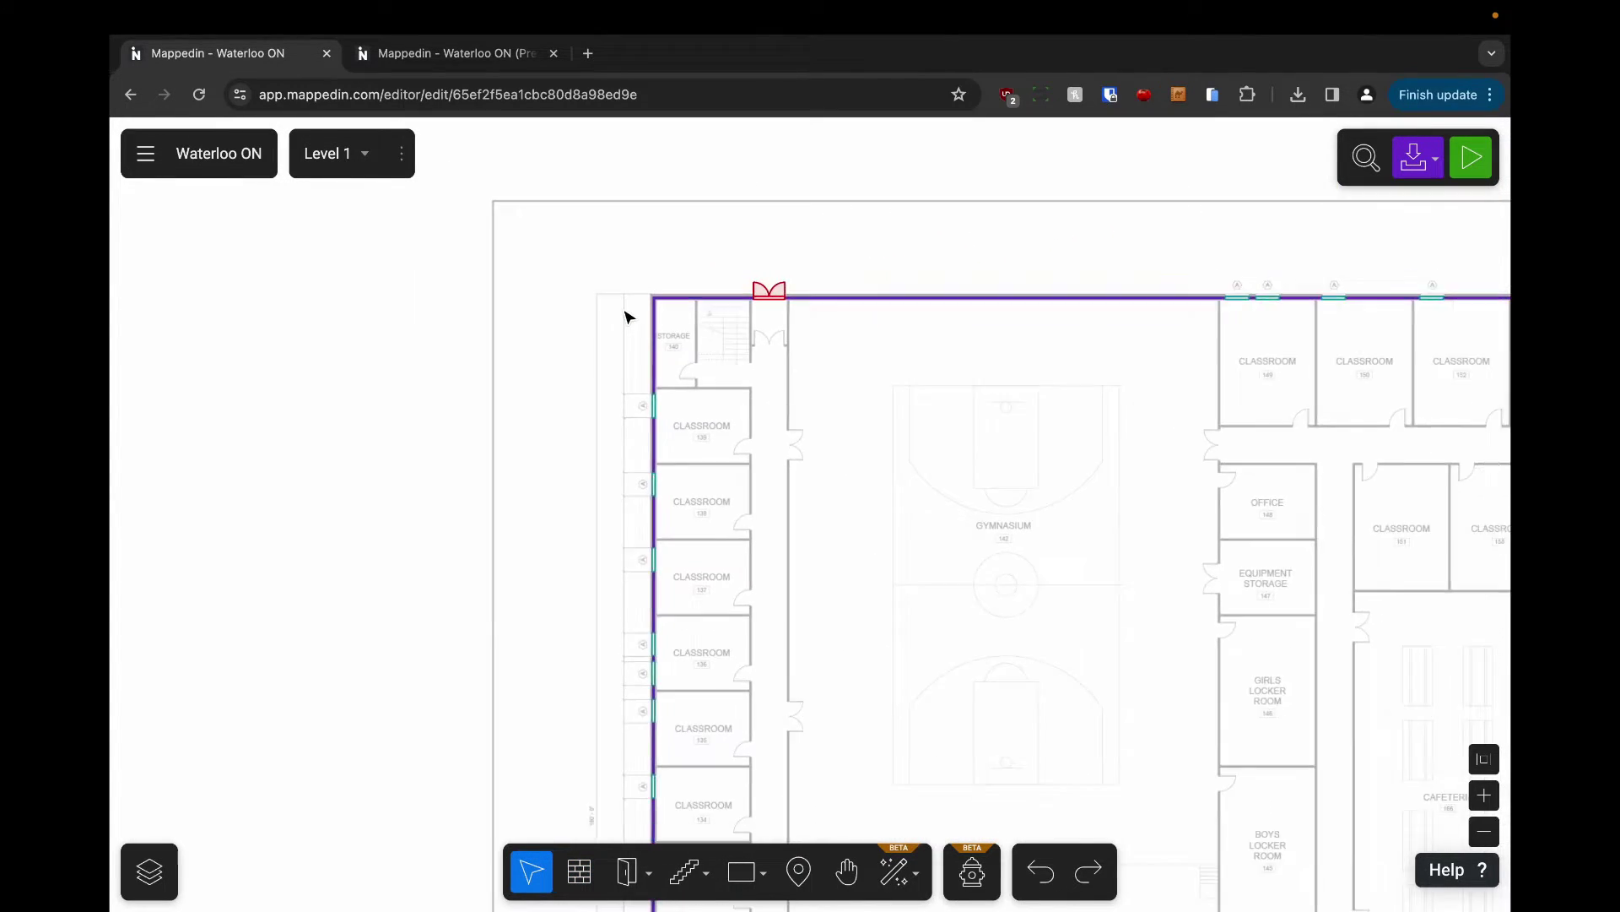
scroll(625, 315, "down", 5)
left_click_drag(1290, 492, 1201, 442)
scroll(1201, 442, "up", 1)
left_click(996, 442)
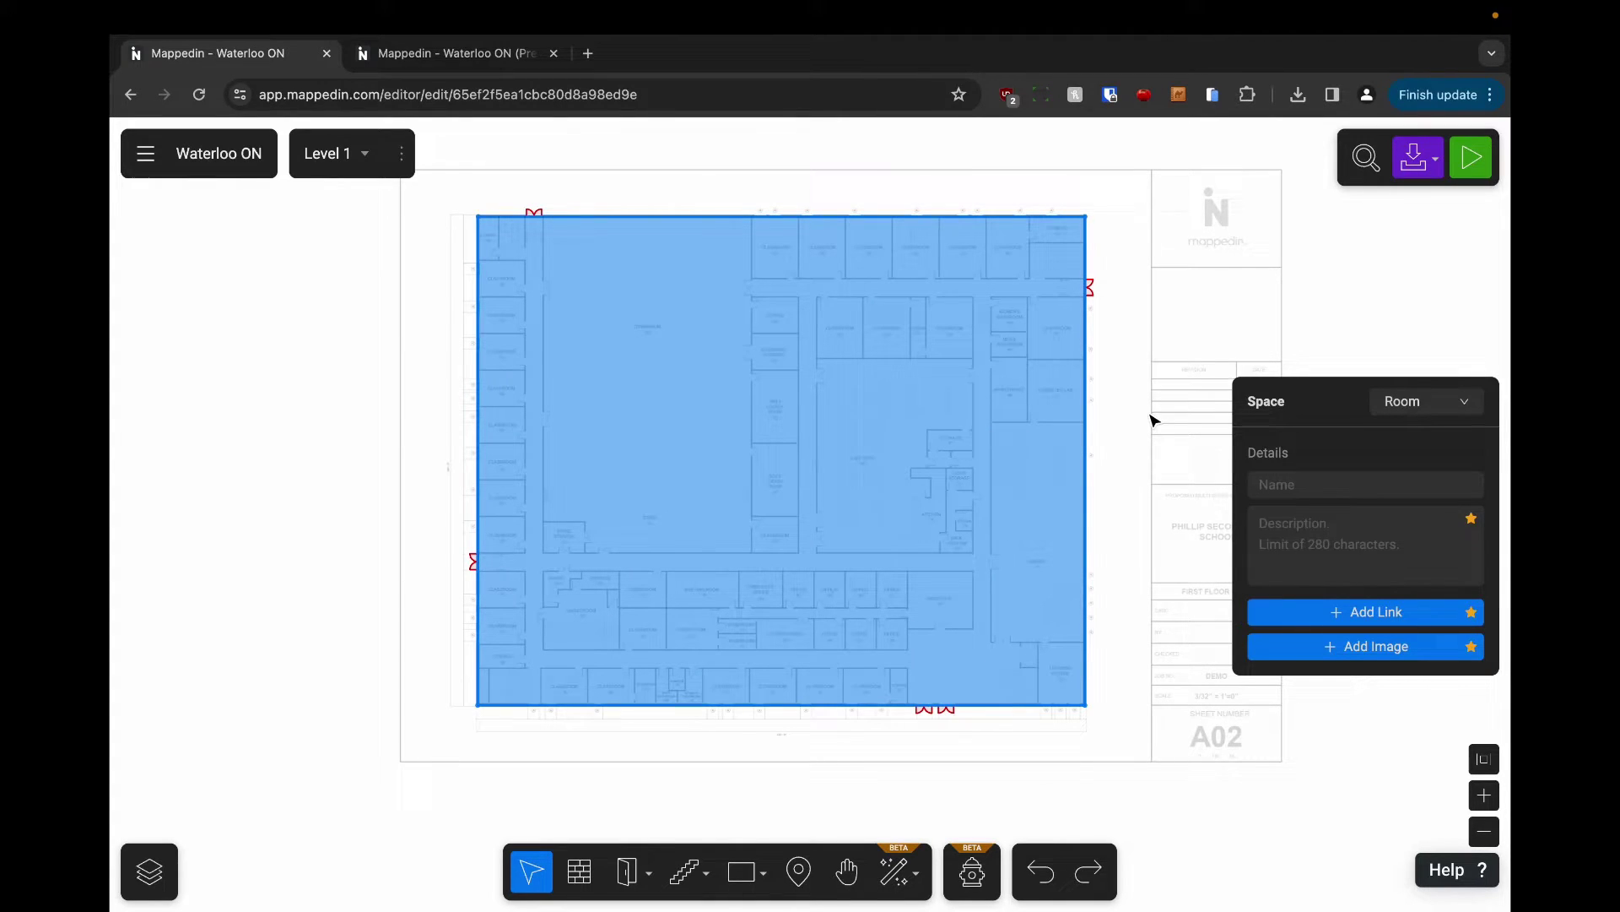
left_click_drag(1157, 393, 1170, 434)
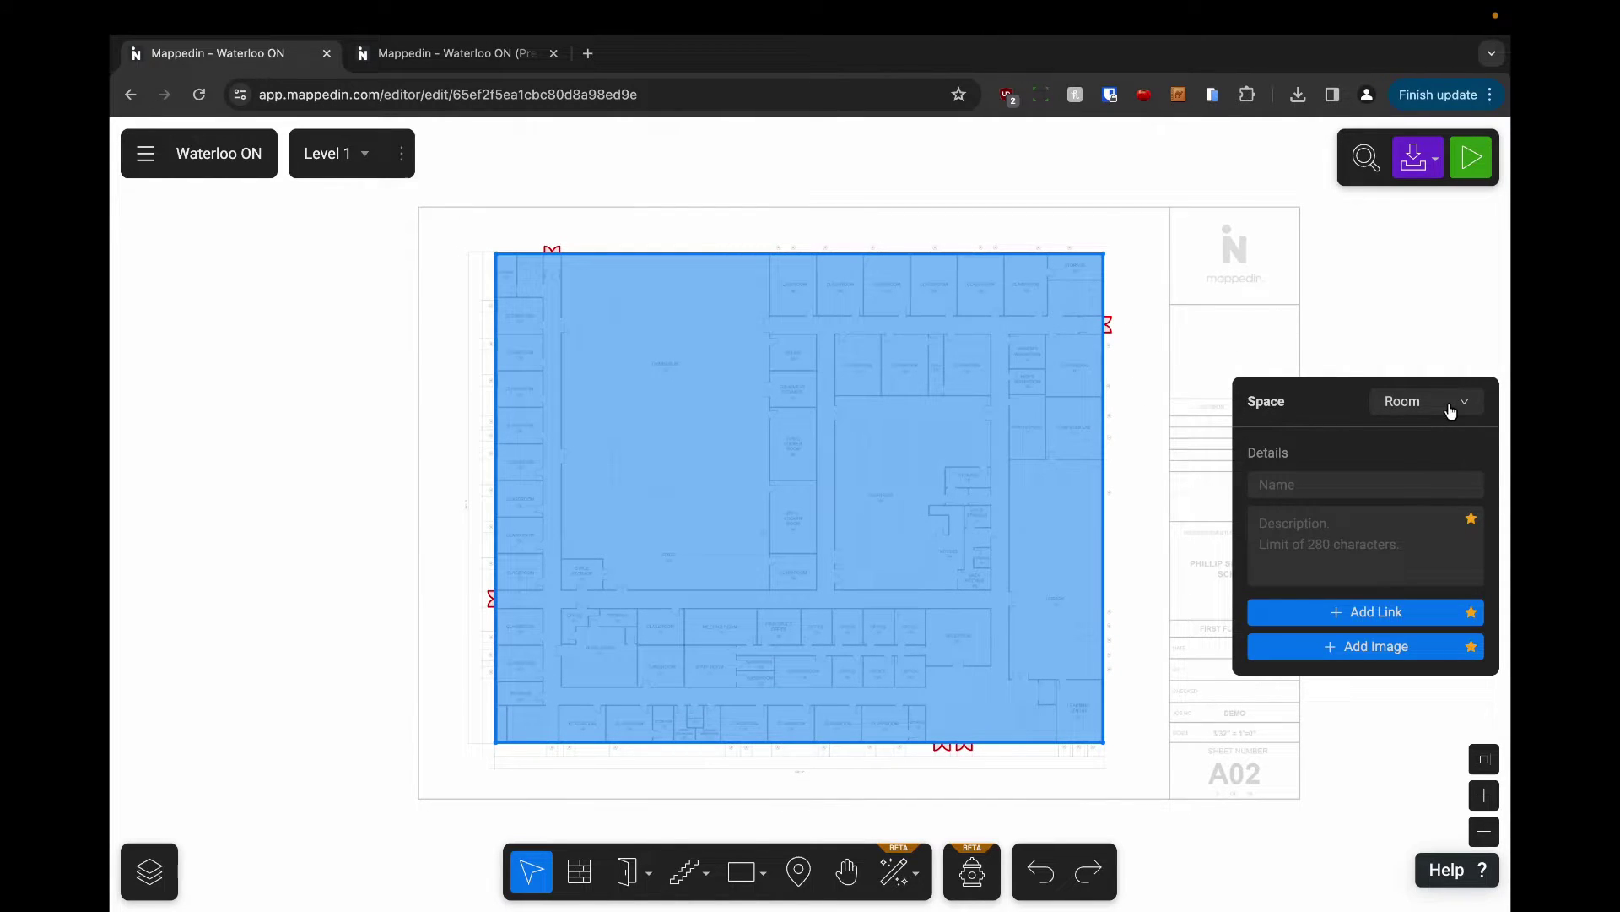
left_click(1446, 412)
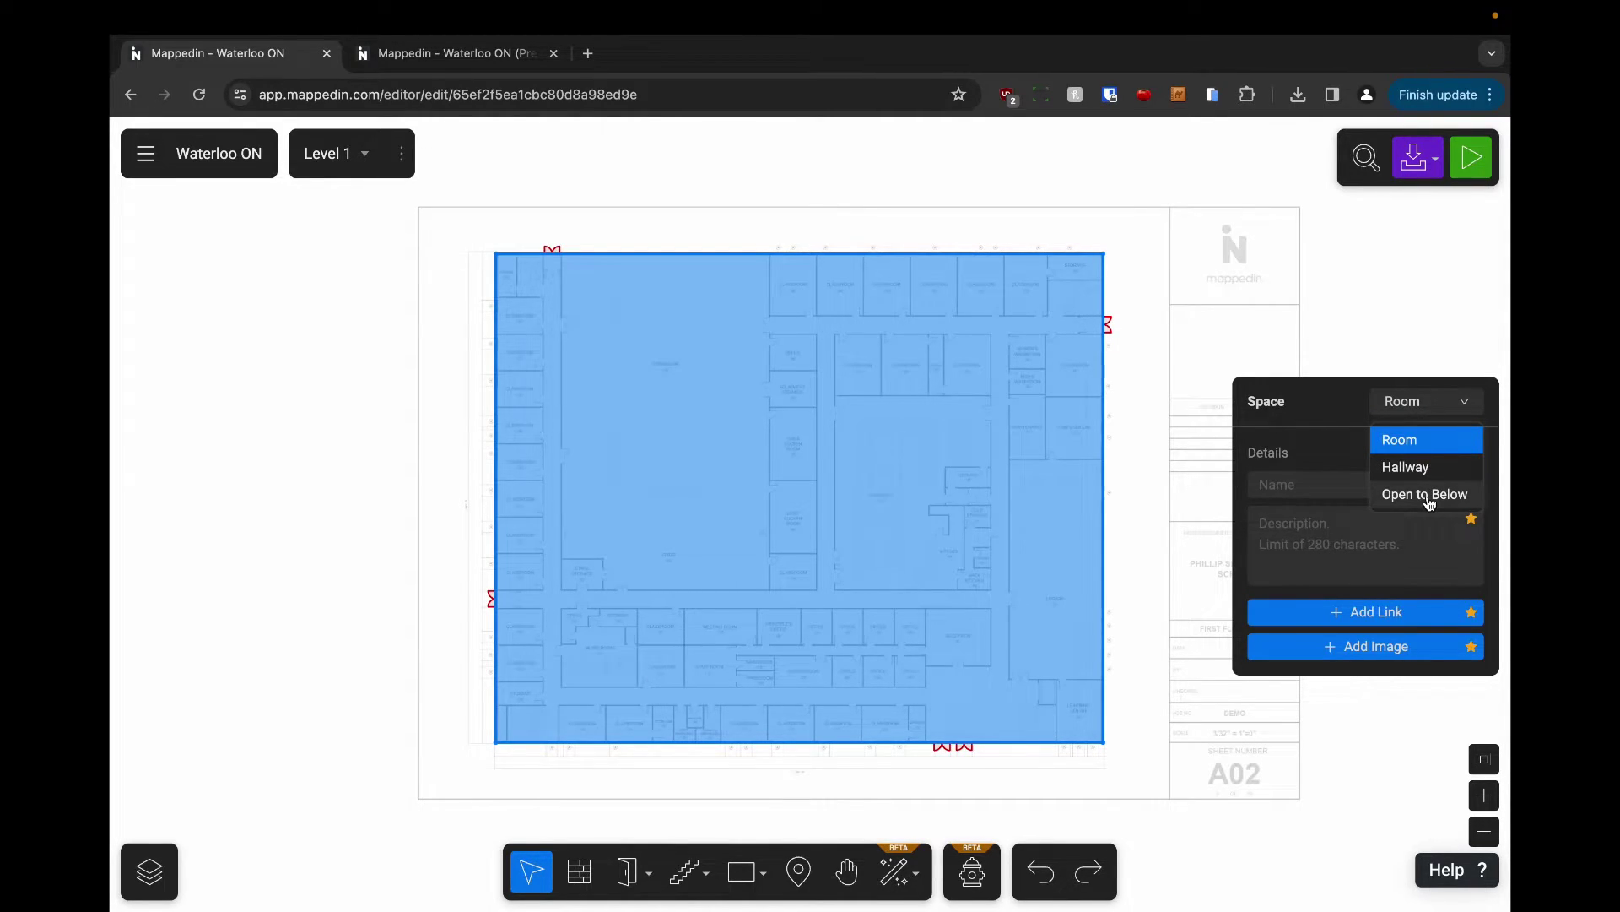
left_click(1347, 420)
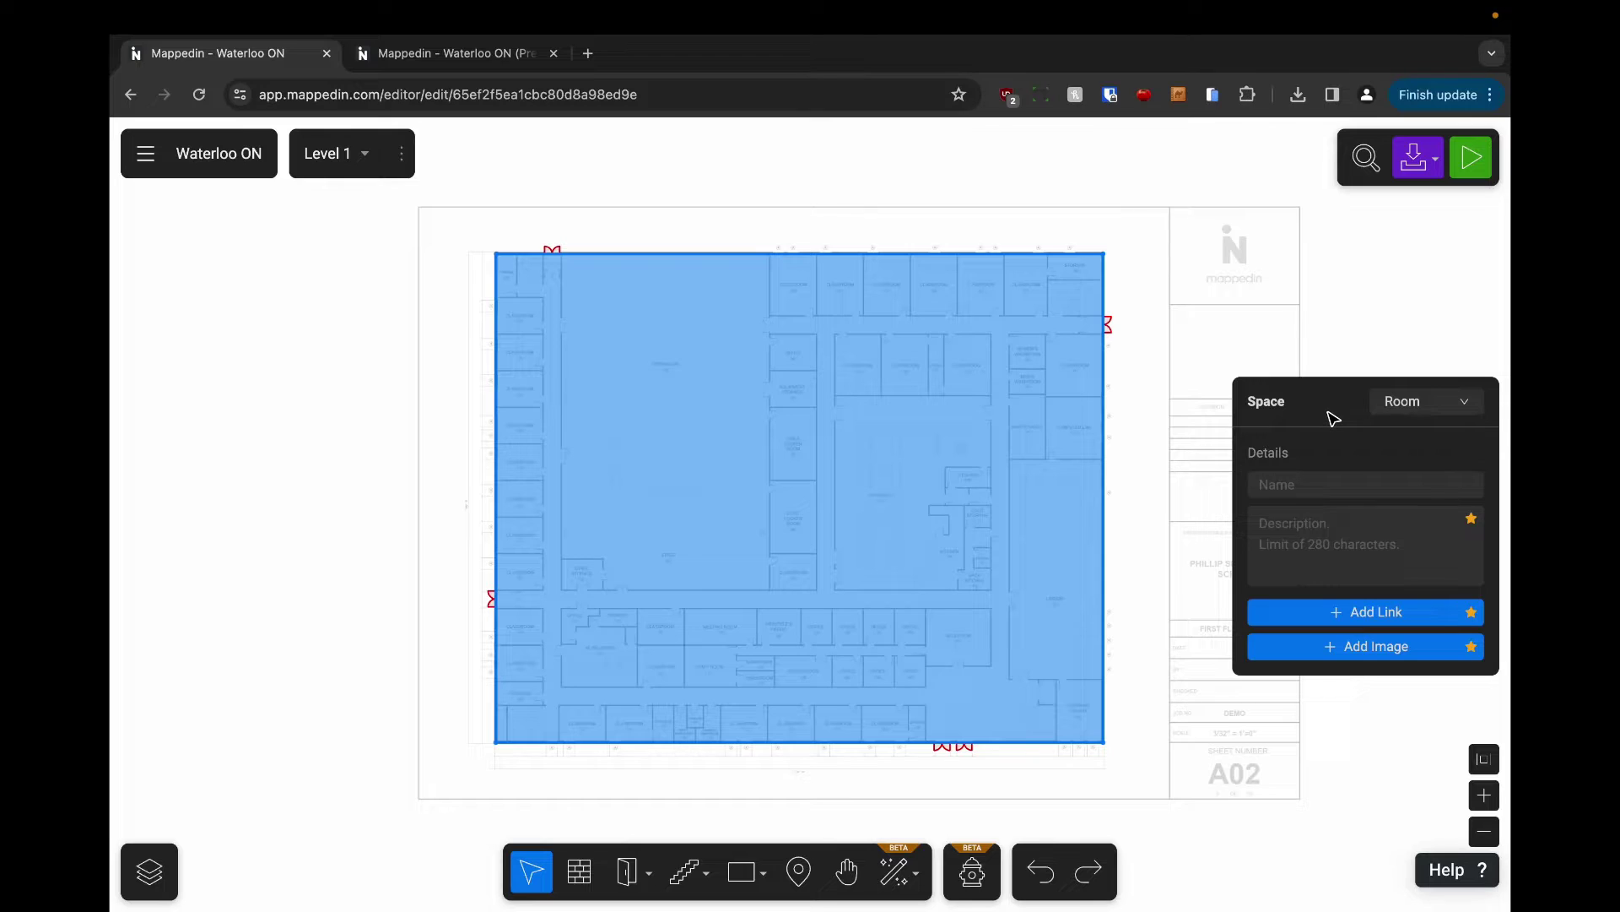
left_click(1436, 414)
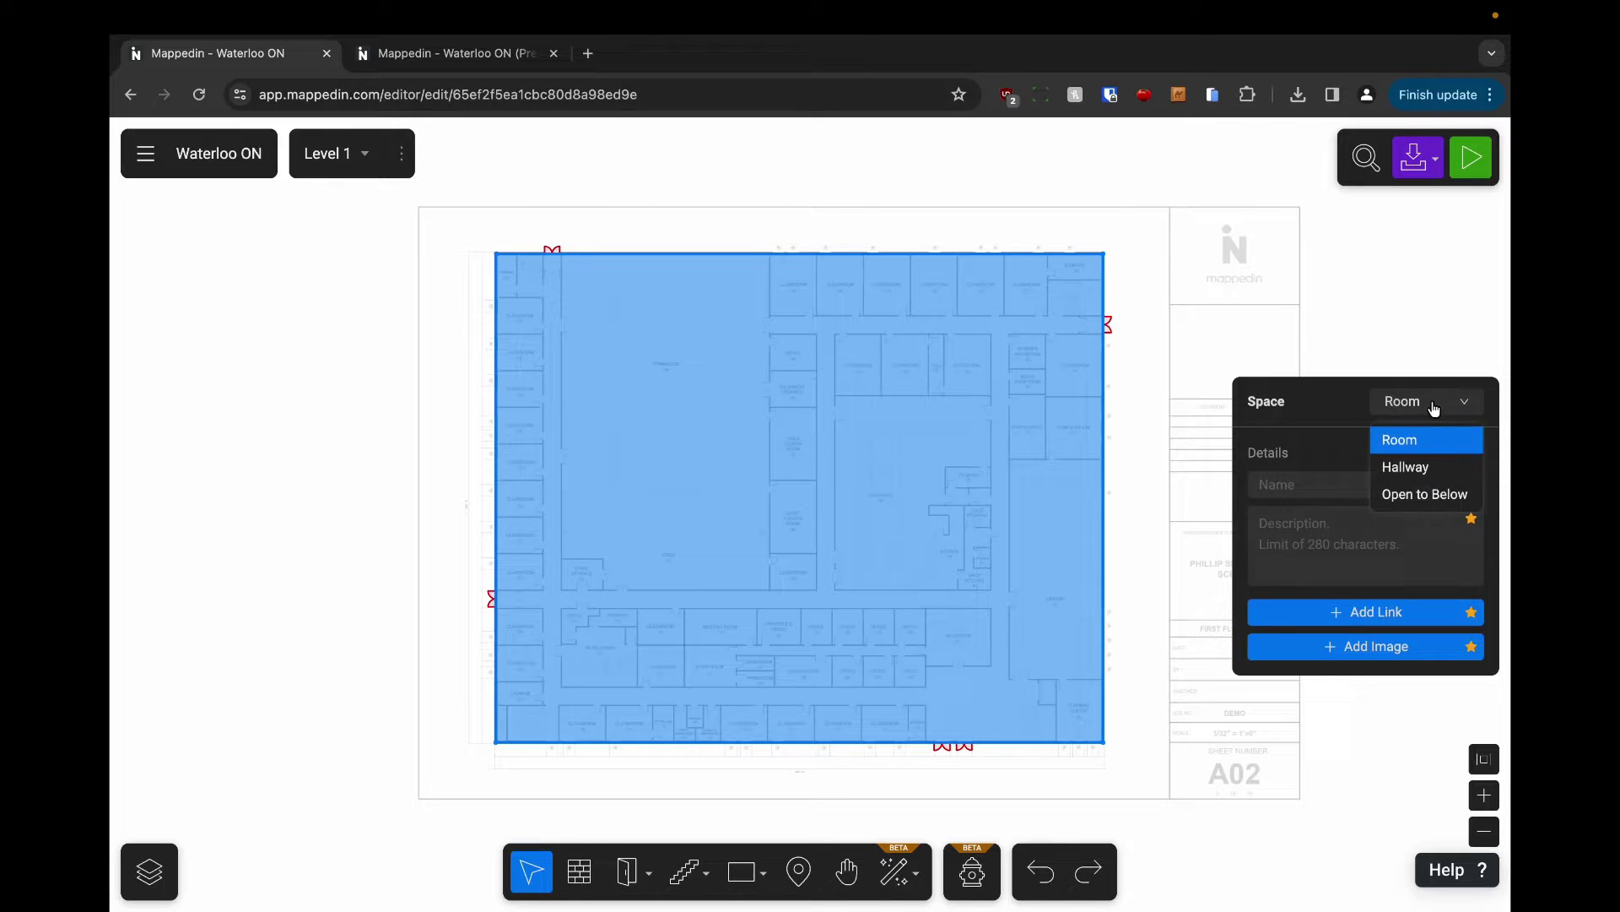
left_click(1190, 271)
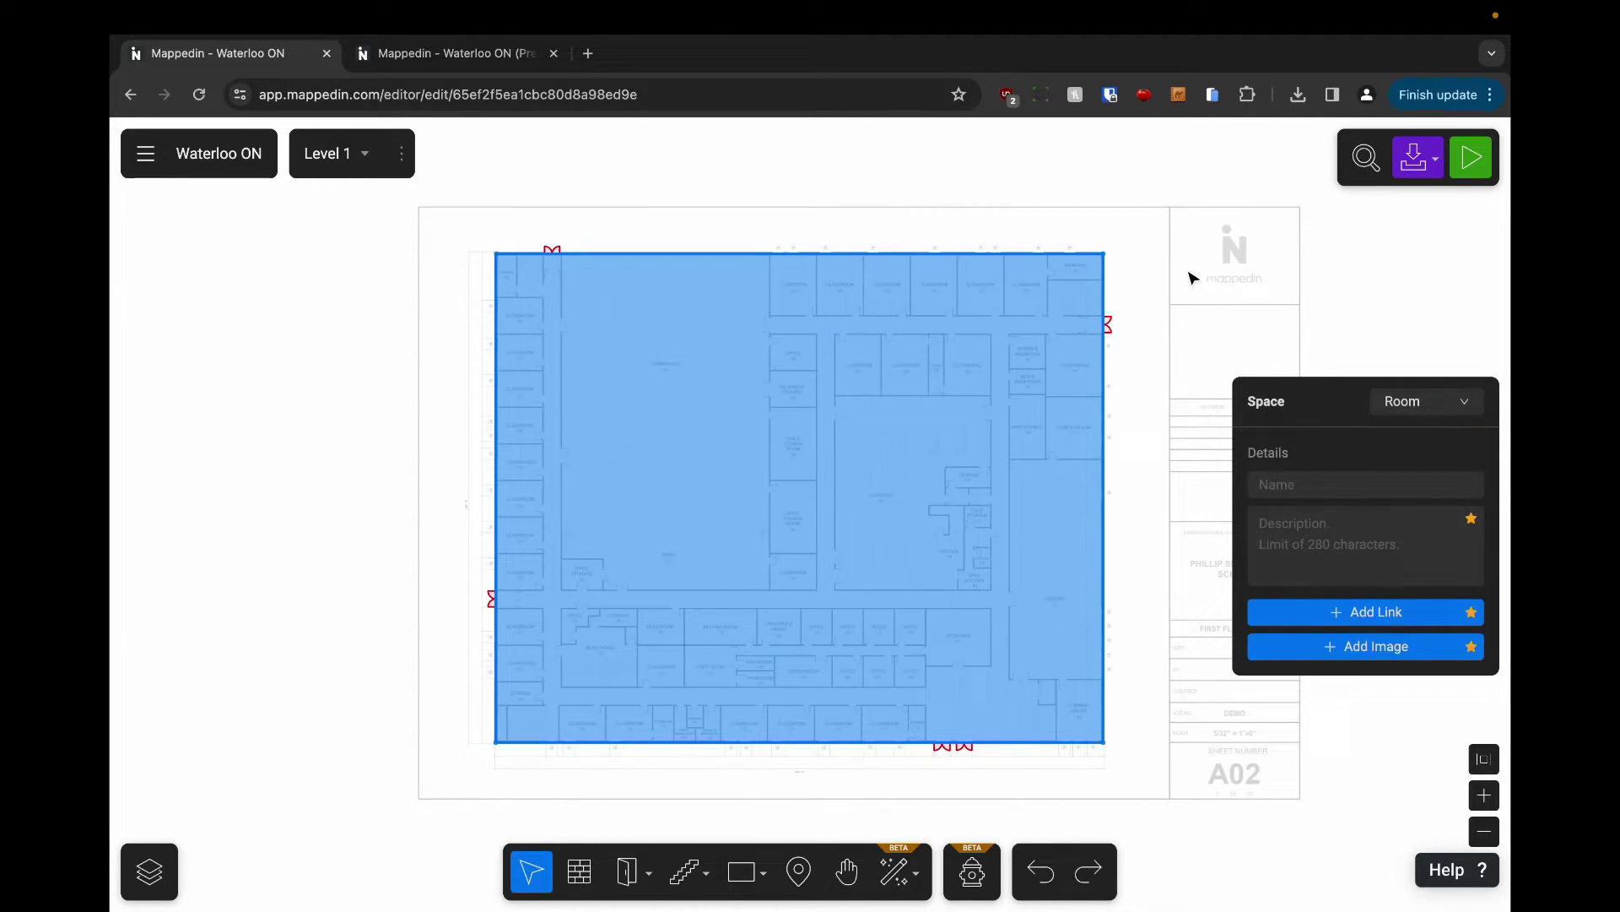
left_click(1190, 264)
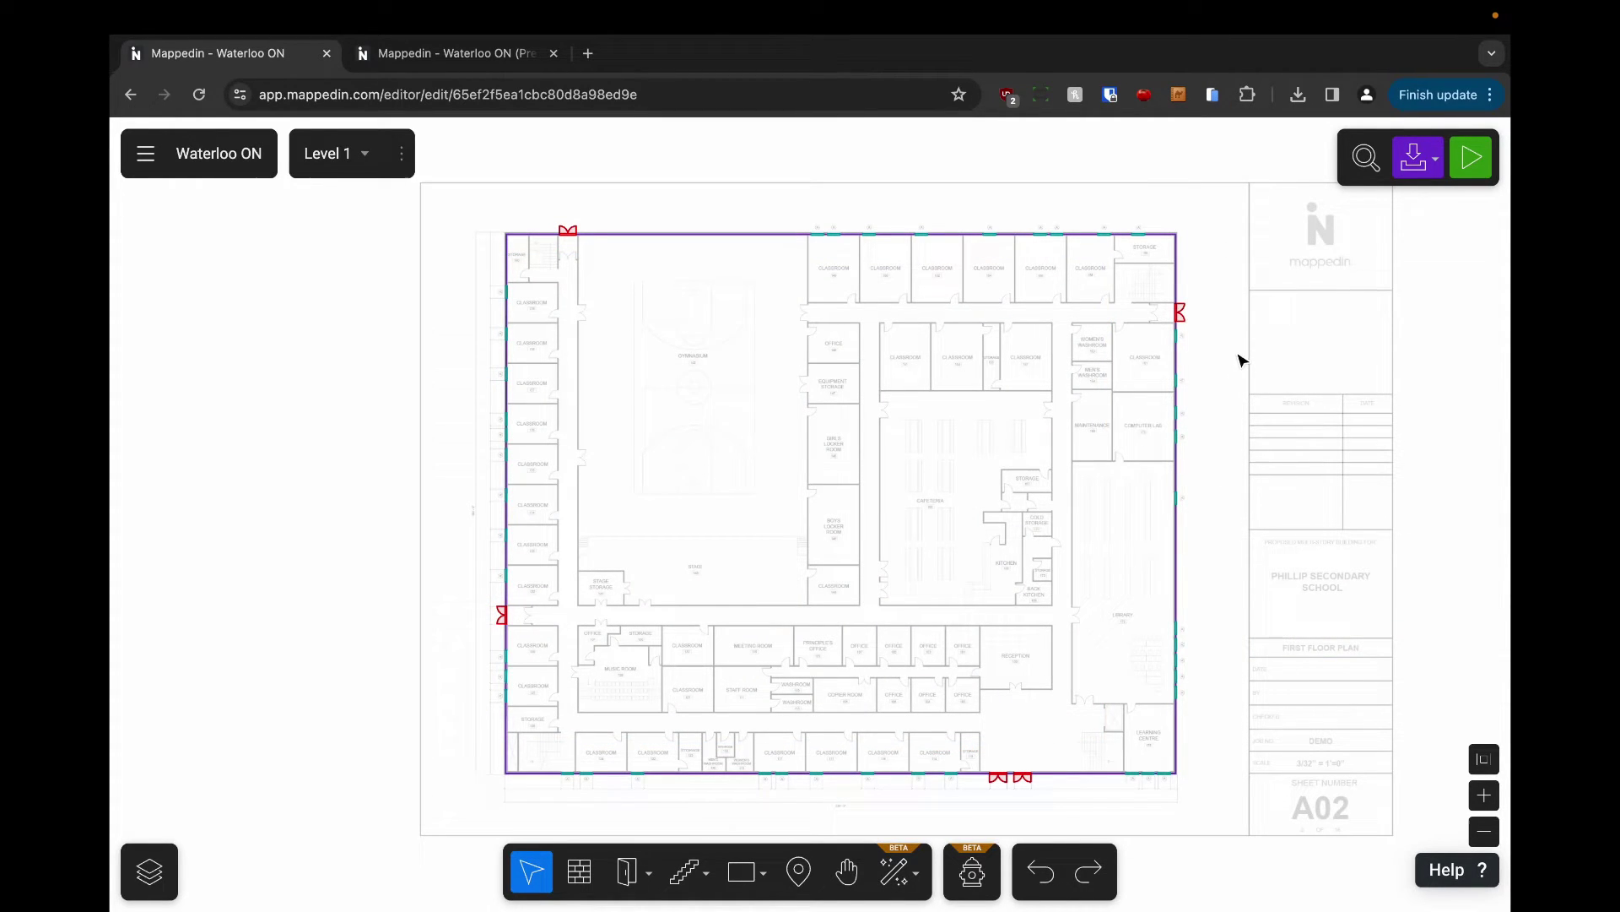
scroll(1187, 300, "up", 10)
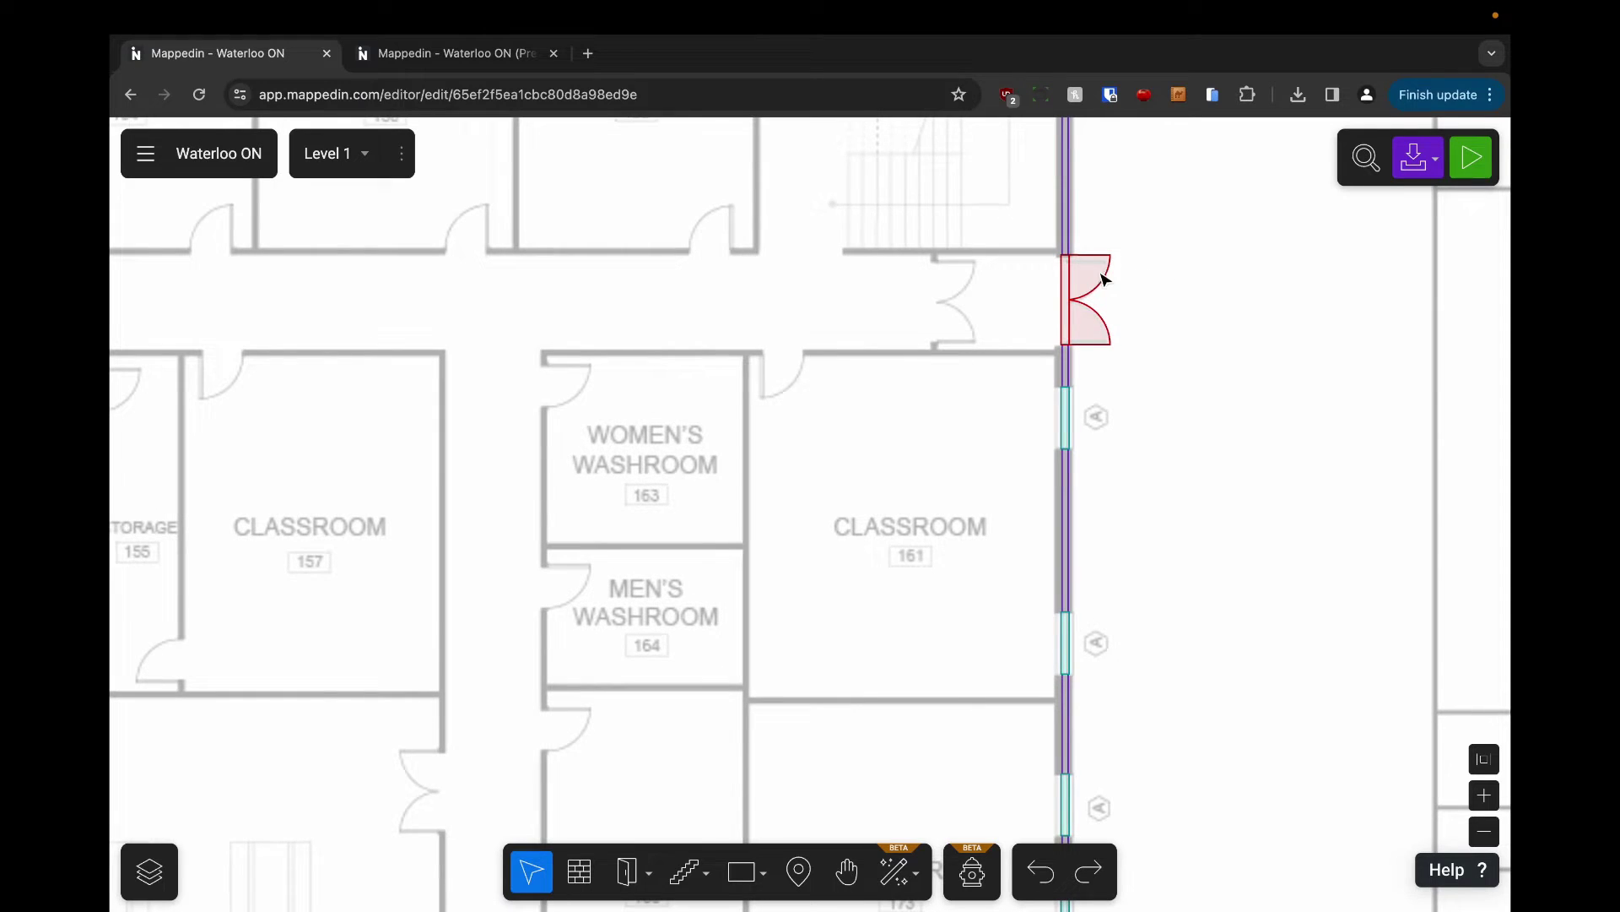
scroll(1175, 416, "down", 8)
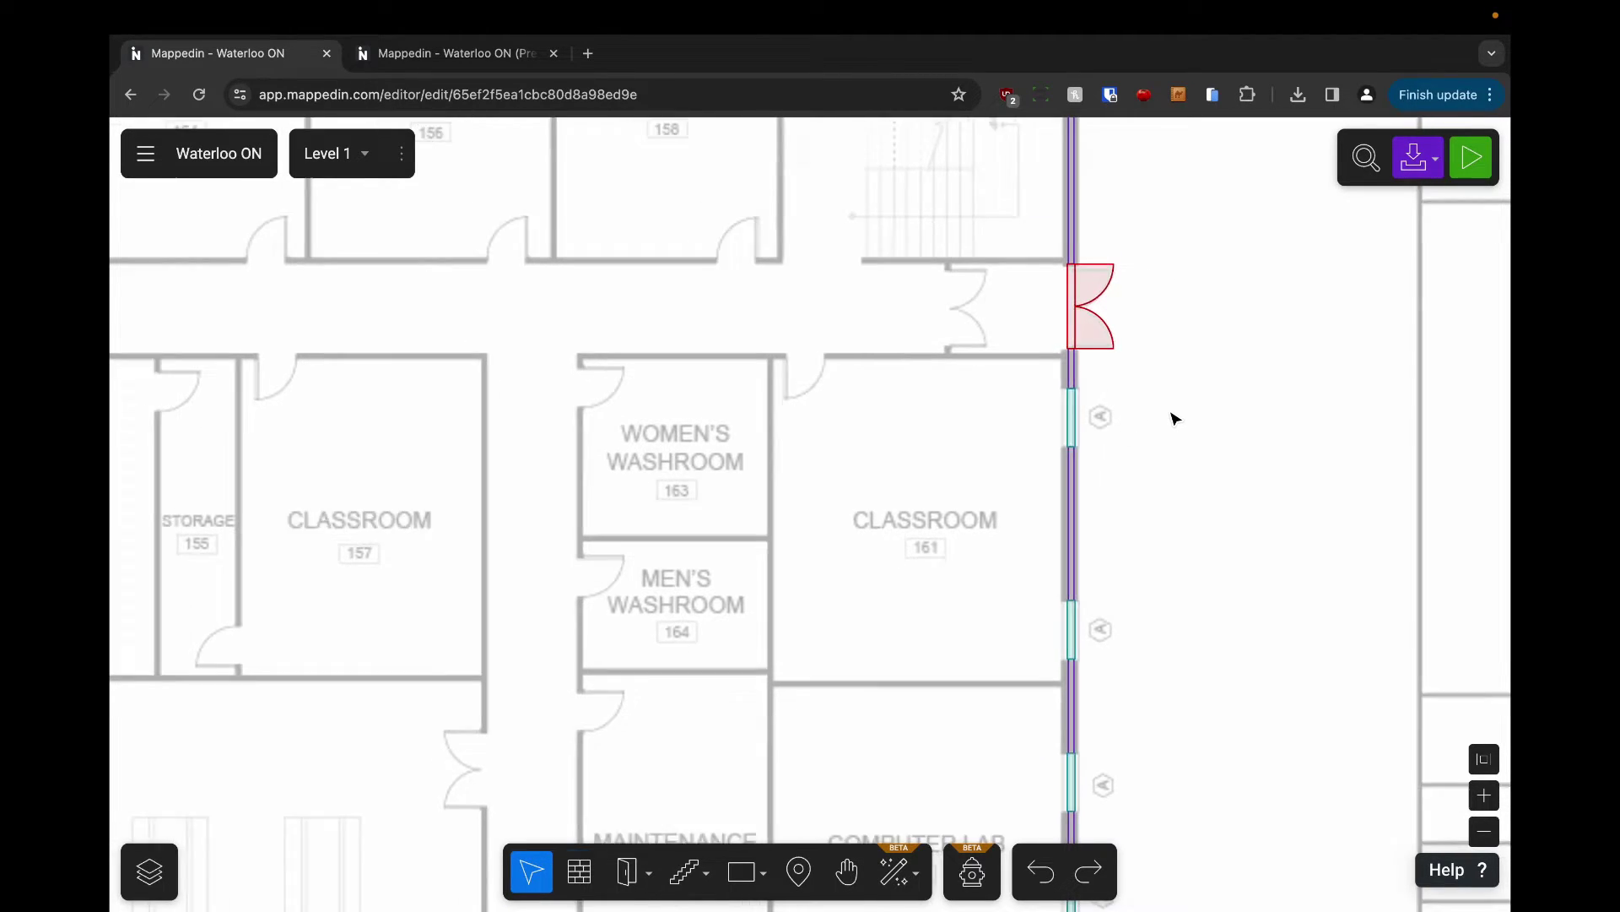
left_click_drag(1244, 369, 1300, 368)
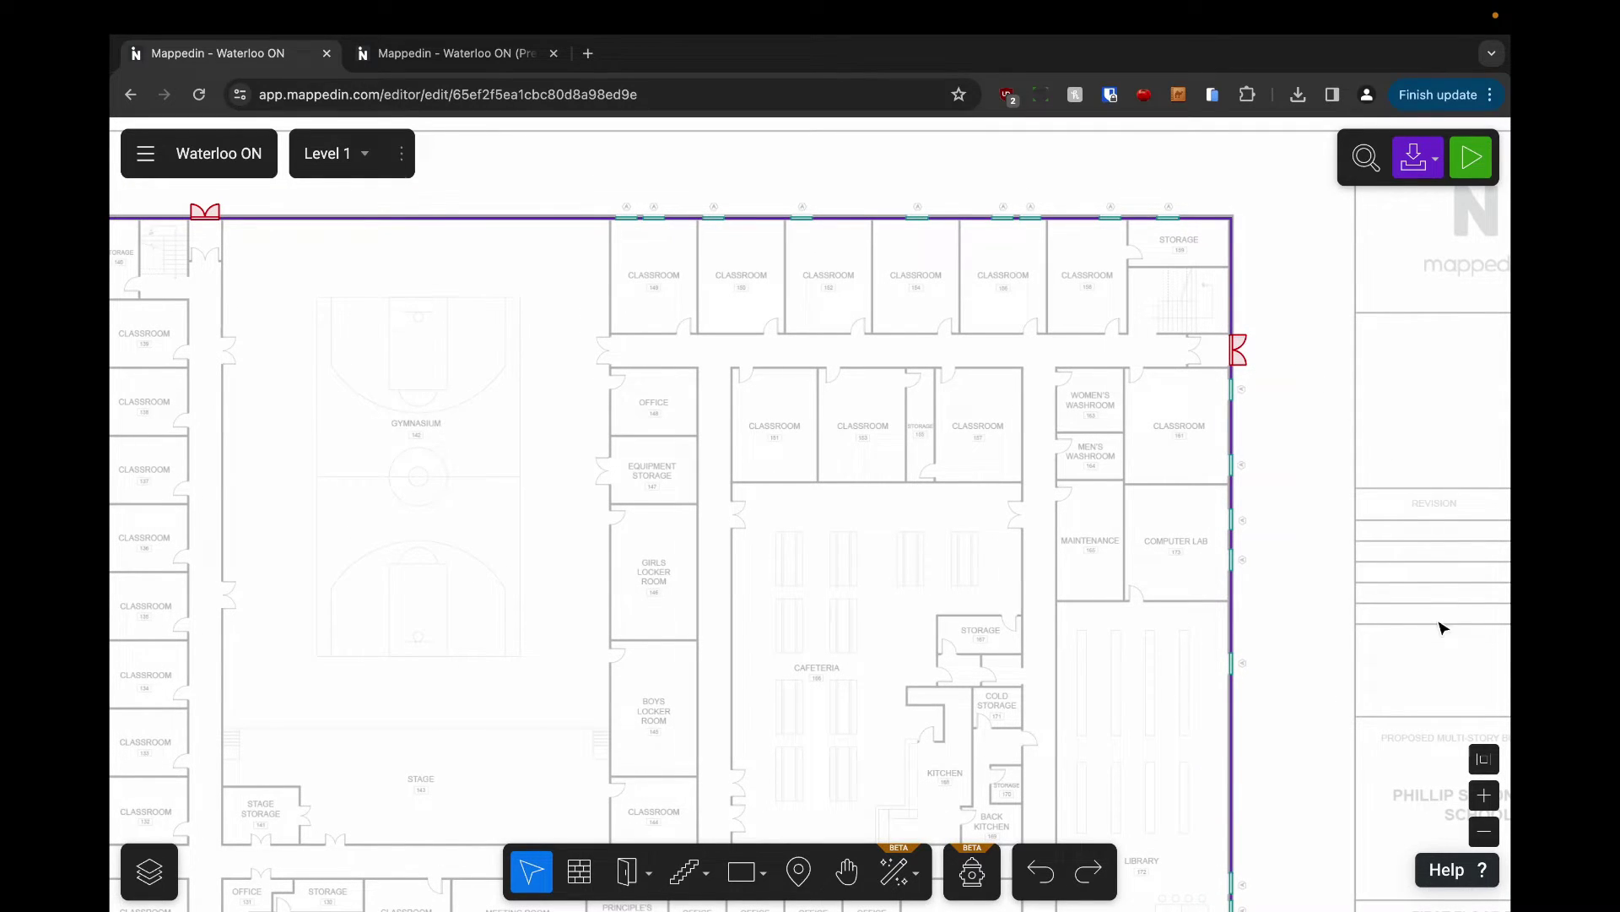
left_click(876, 882)
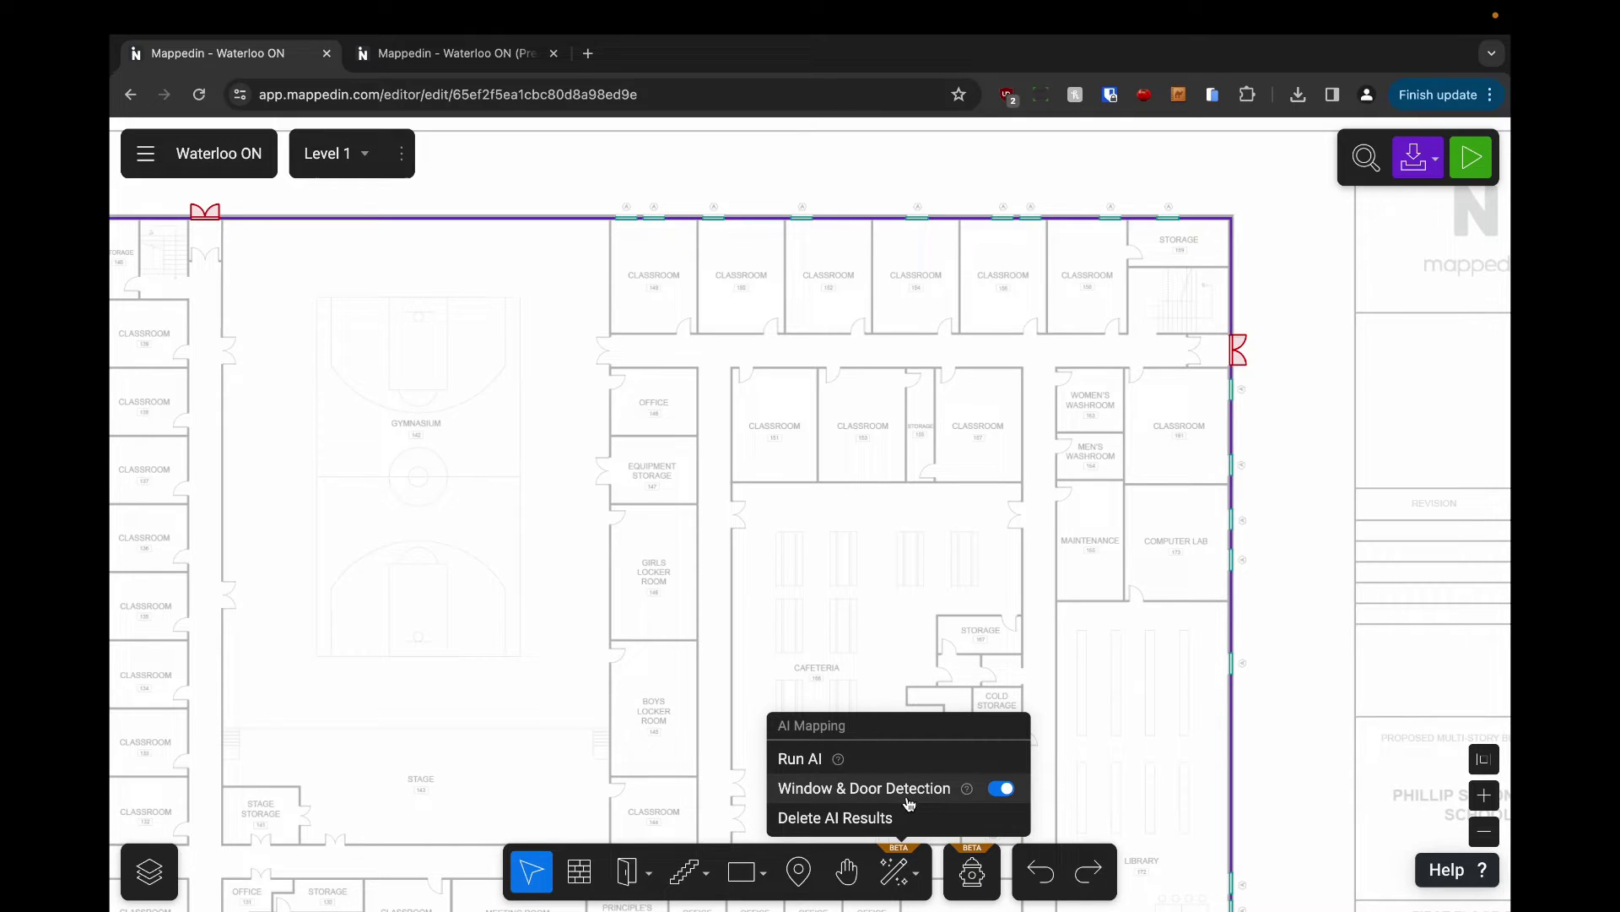
left_click(1006, 793)
left_click(1002, 791)
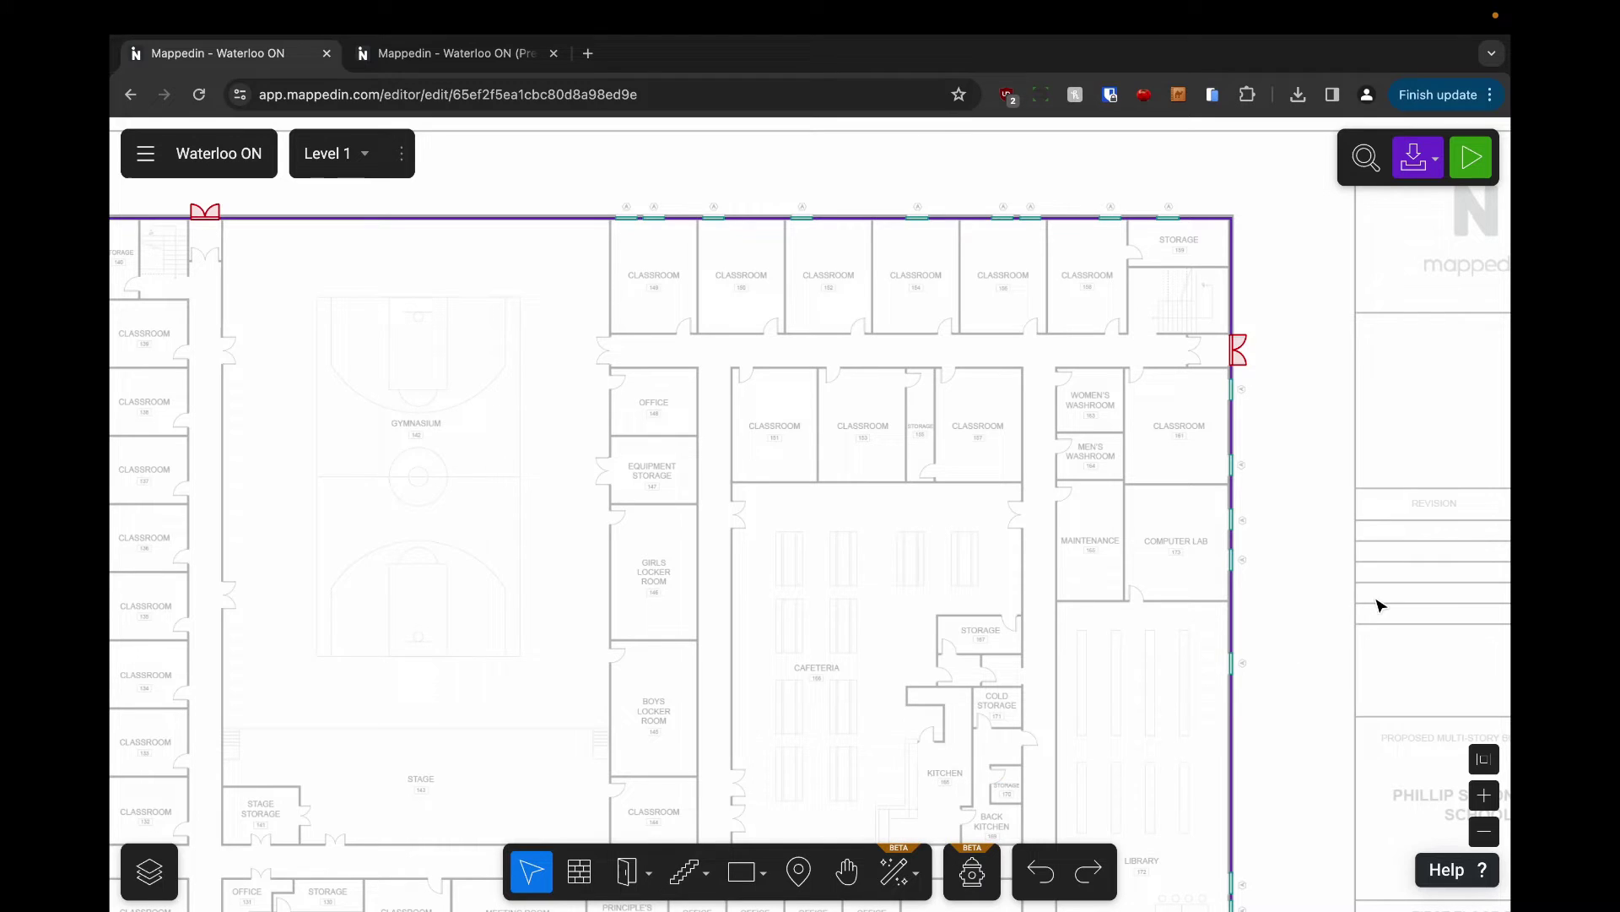
scroll(1378, 625, "down", 5)
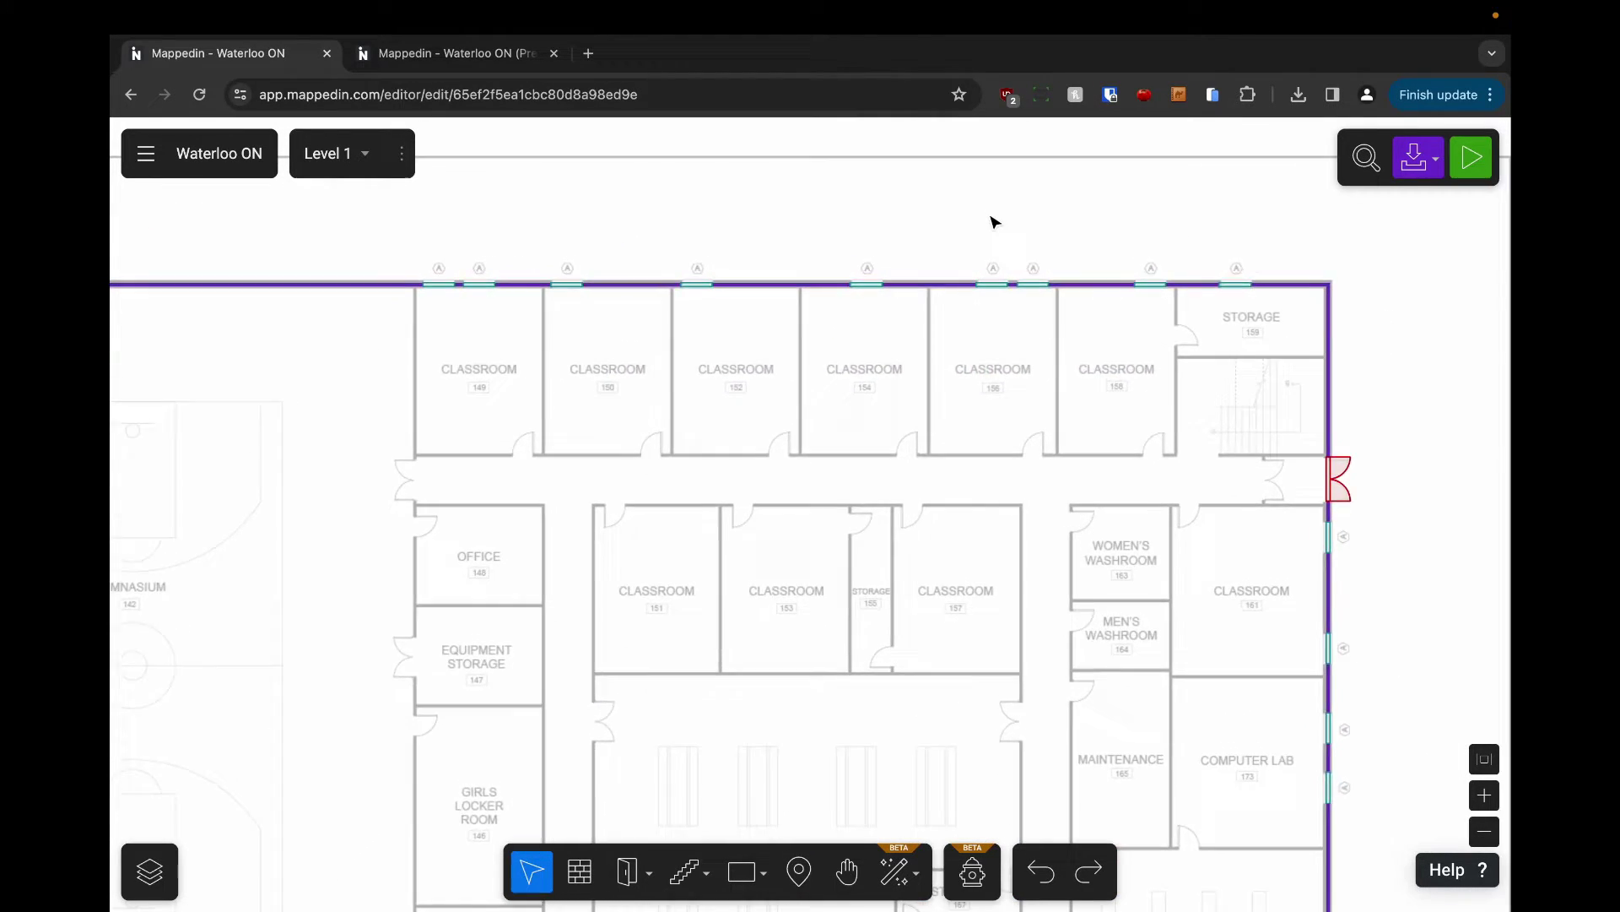
scroll(994, 222, "up", 5)
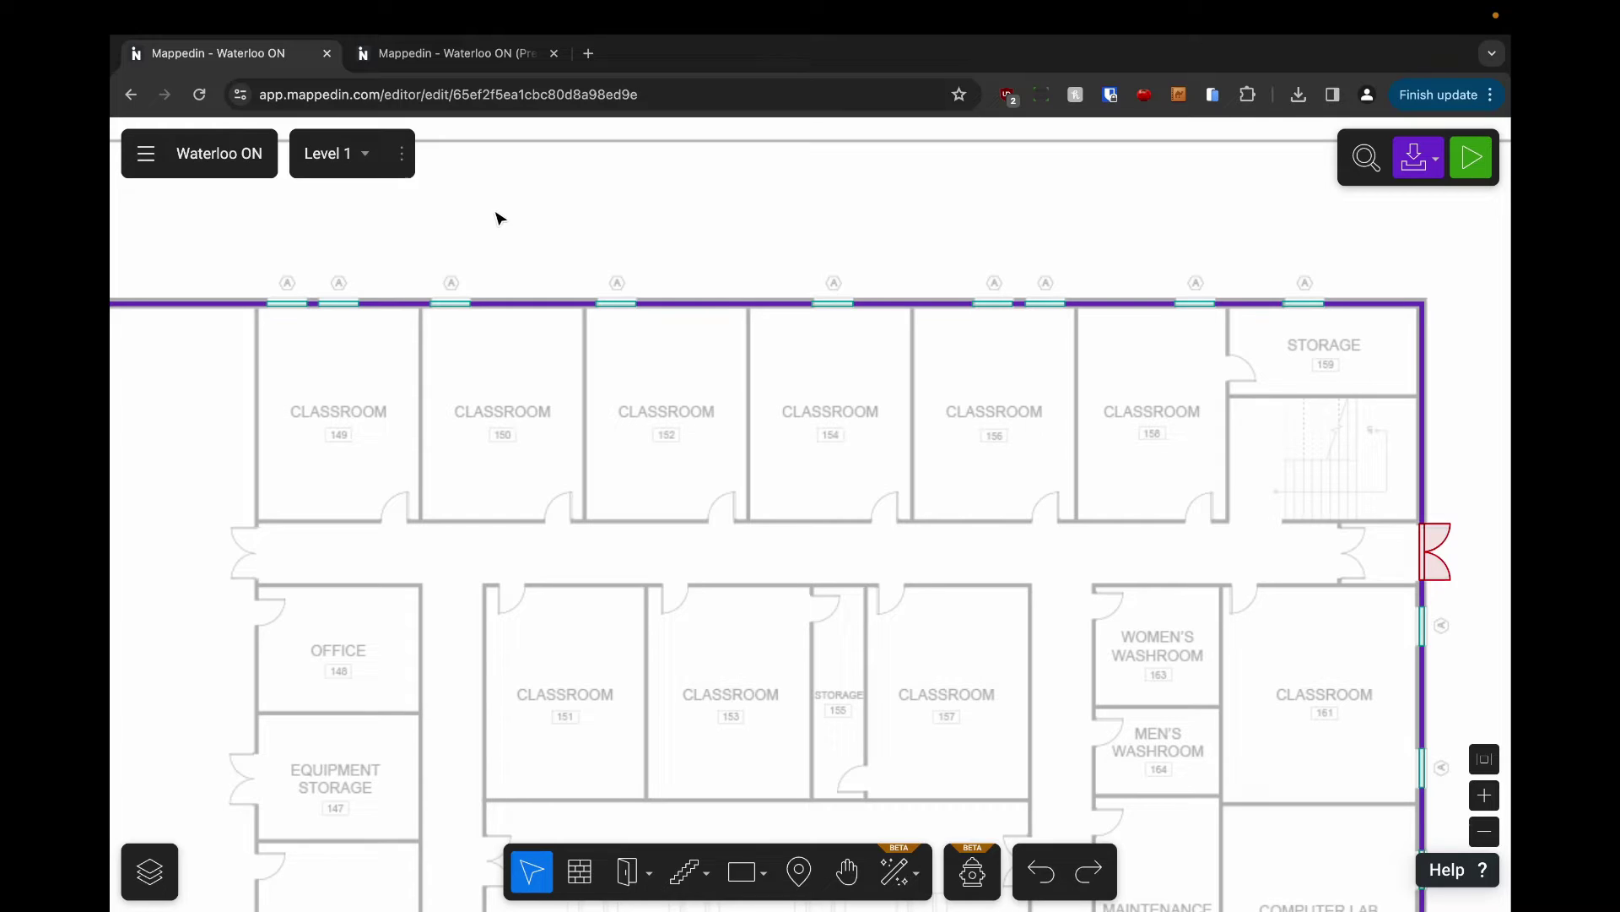
Draw a wall from the top wall beside Classroom 149 down to its bottom-left corner
key("w")
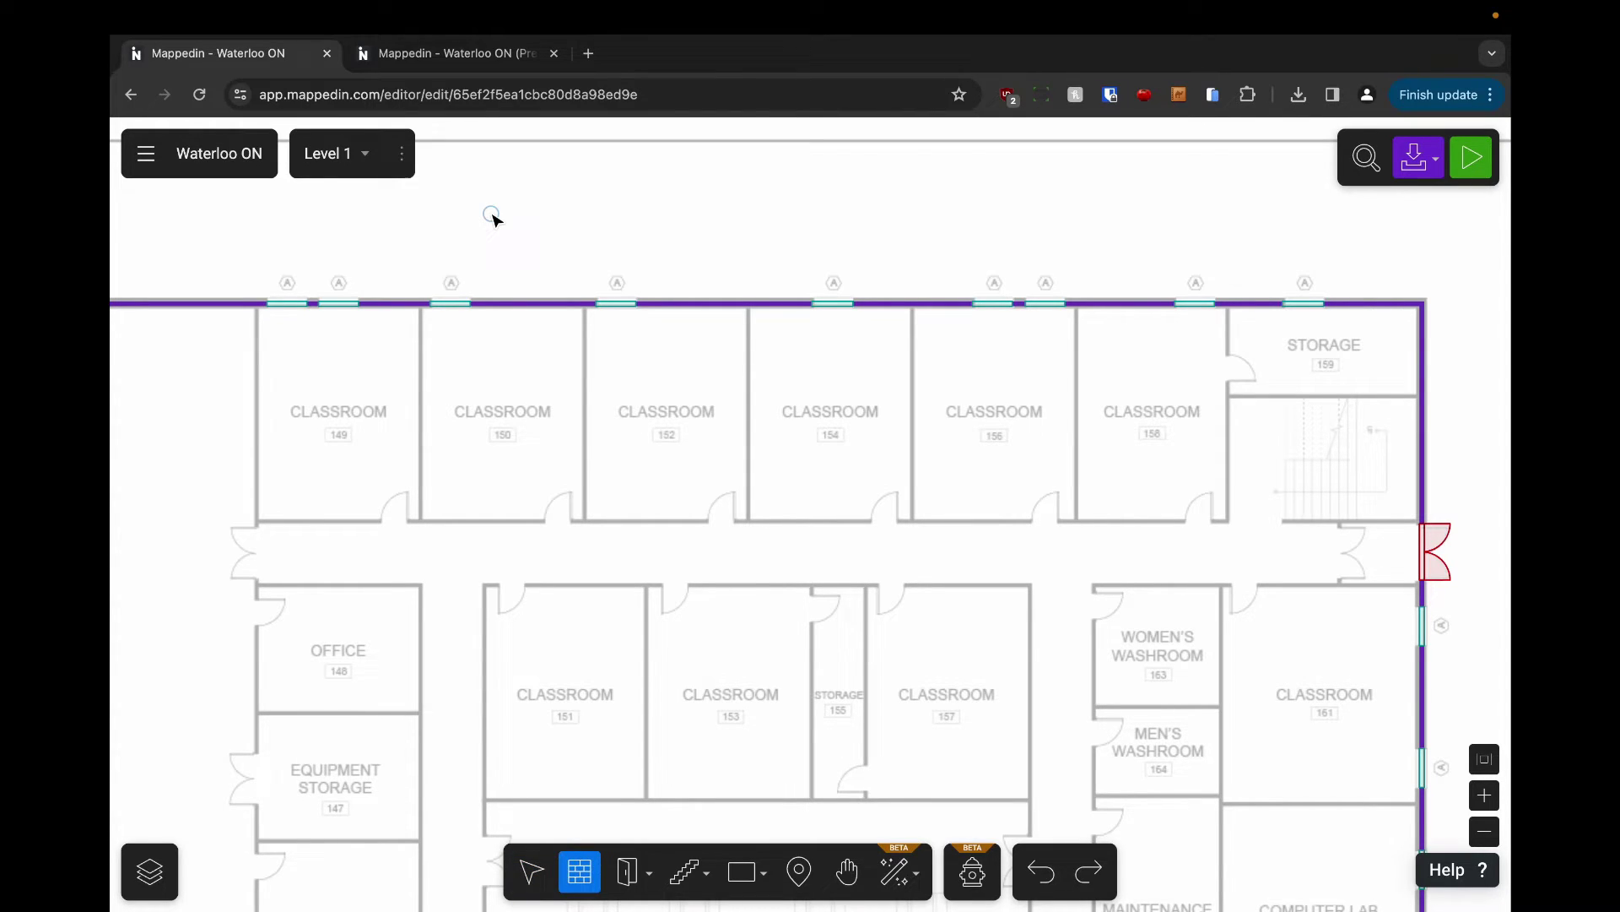
key("h")
left_click_drag(378, 240, 813, 290)
key("w")
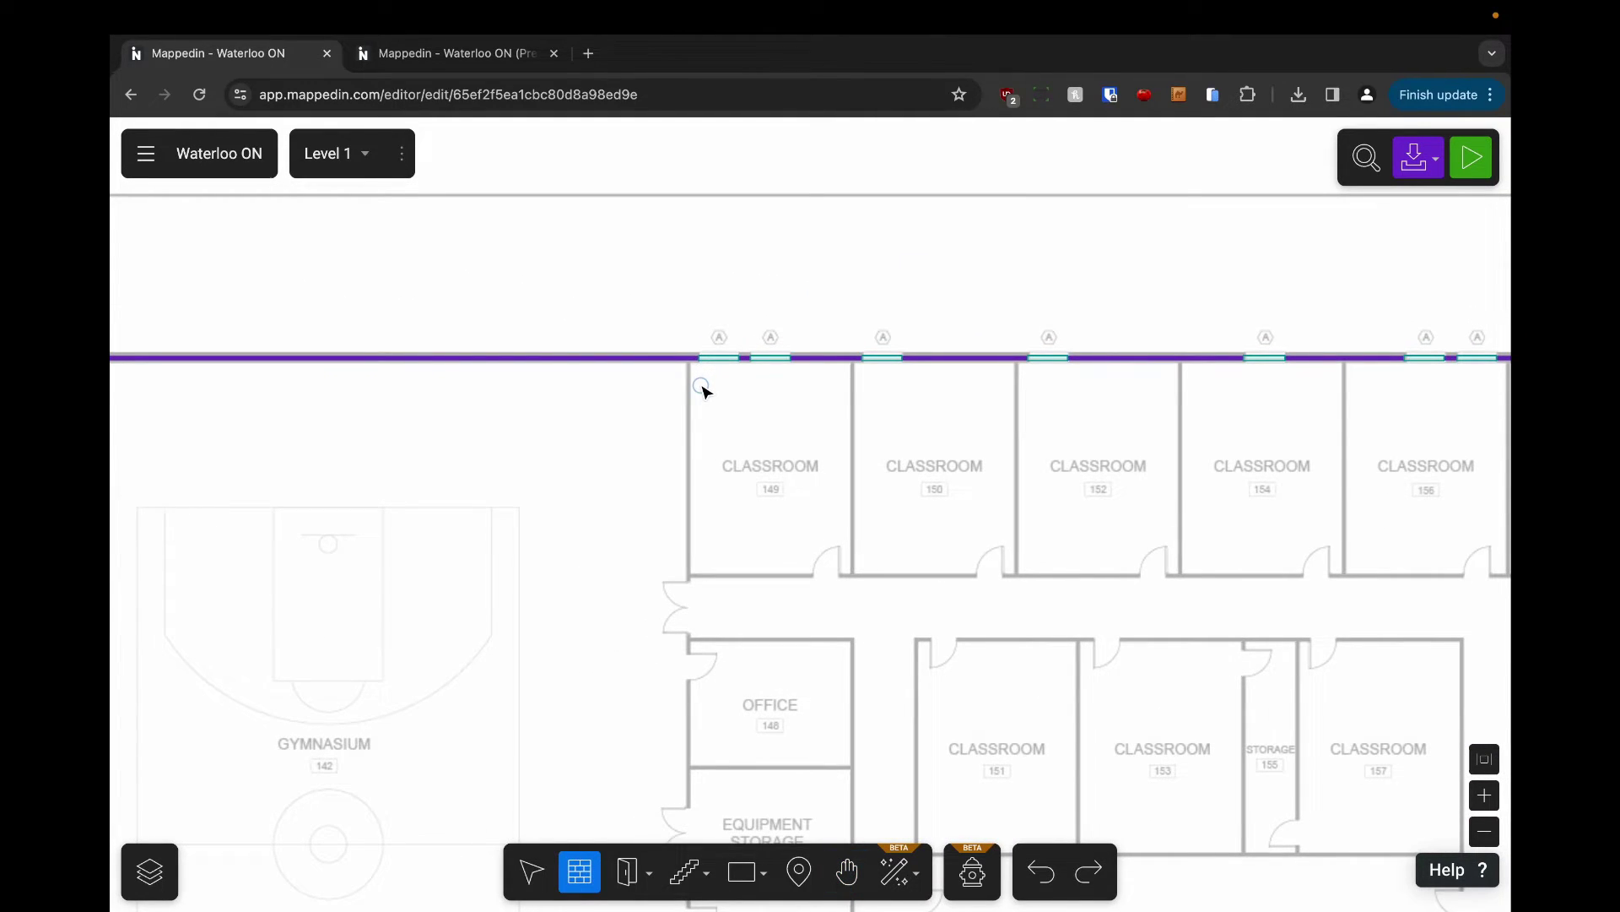
scroll(704, 390, "up", 5)
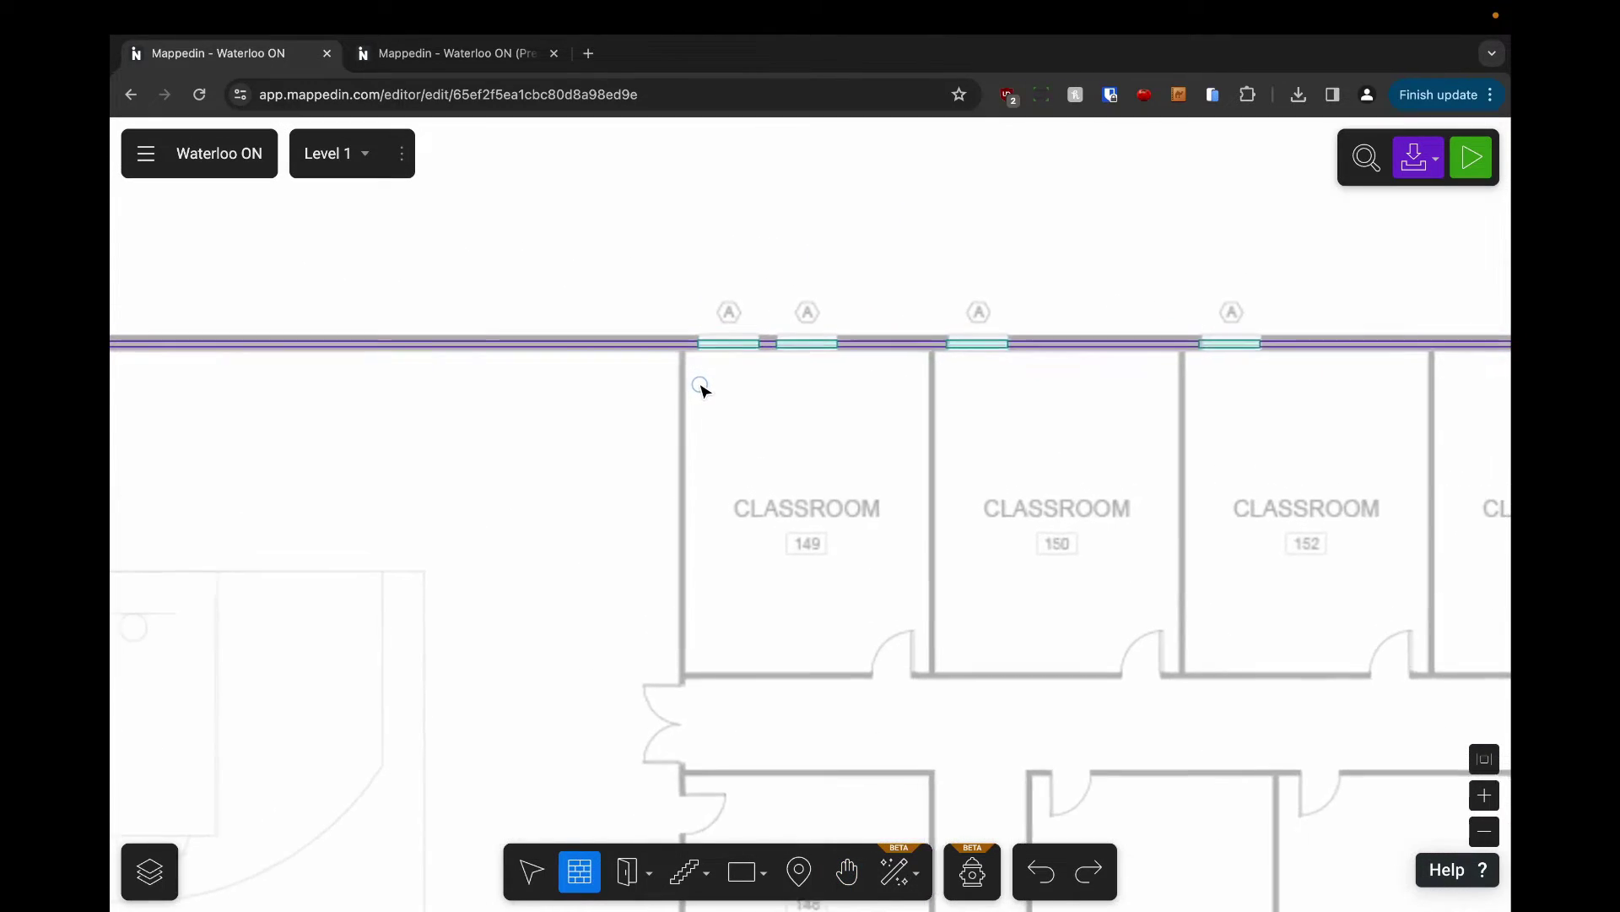
left_click(679, 337)
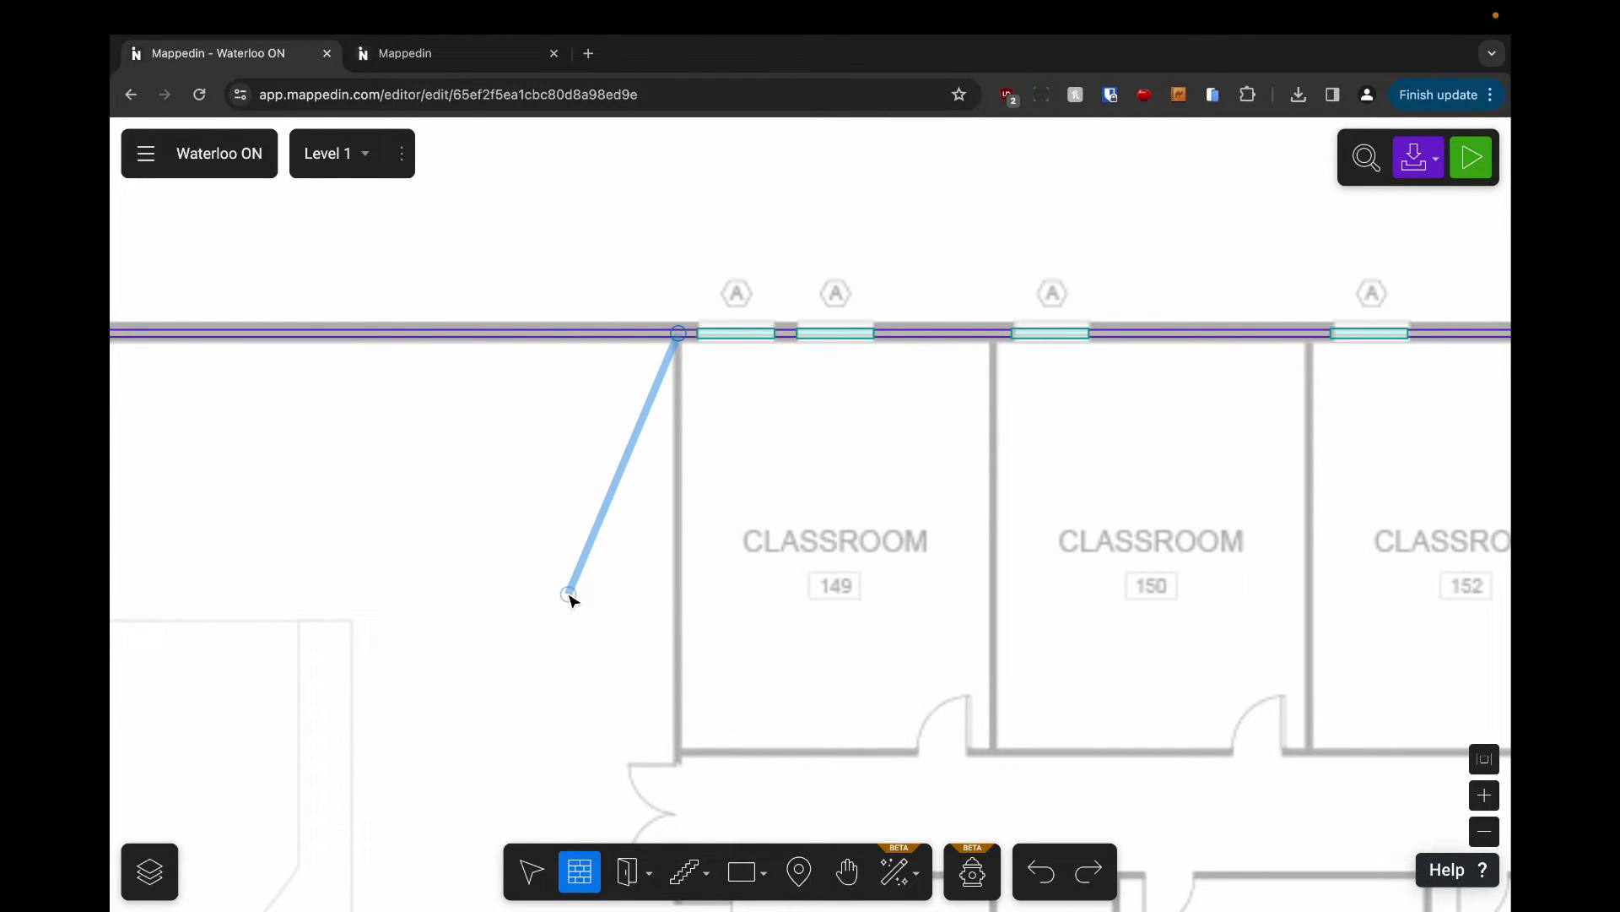
left_click(681, 754)
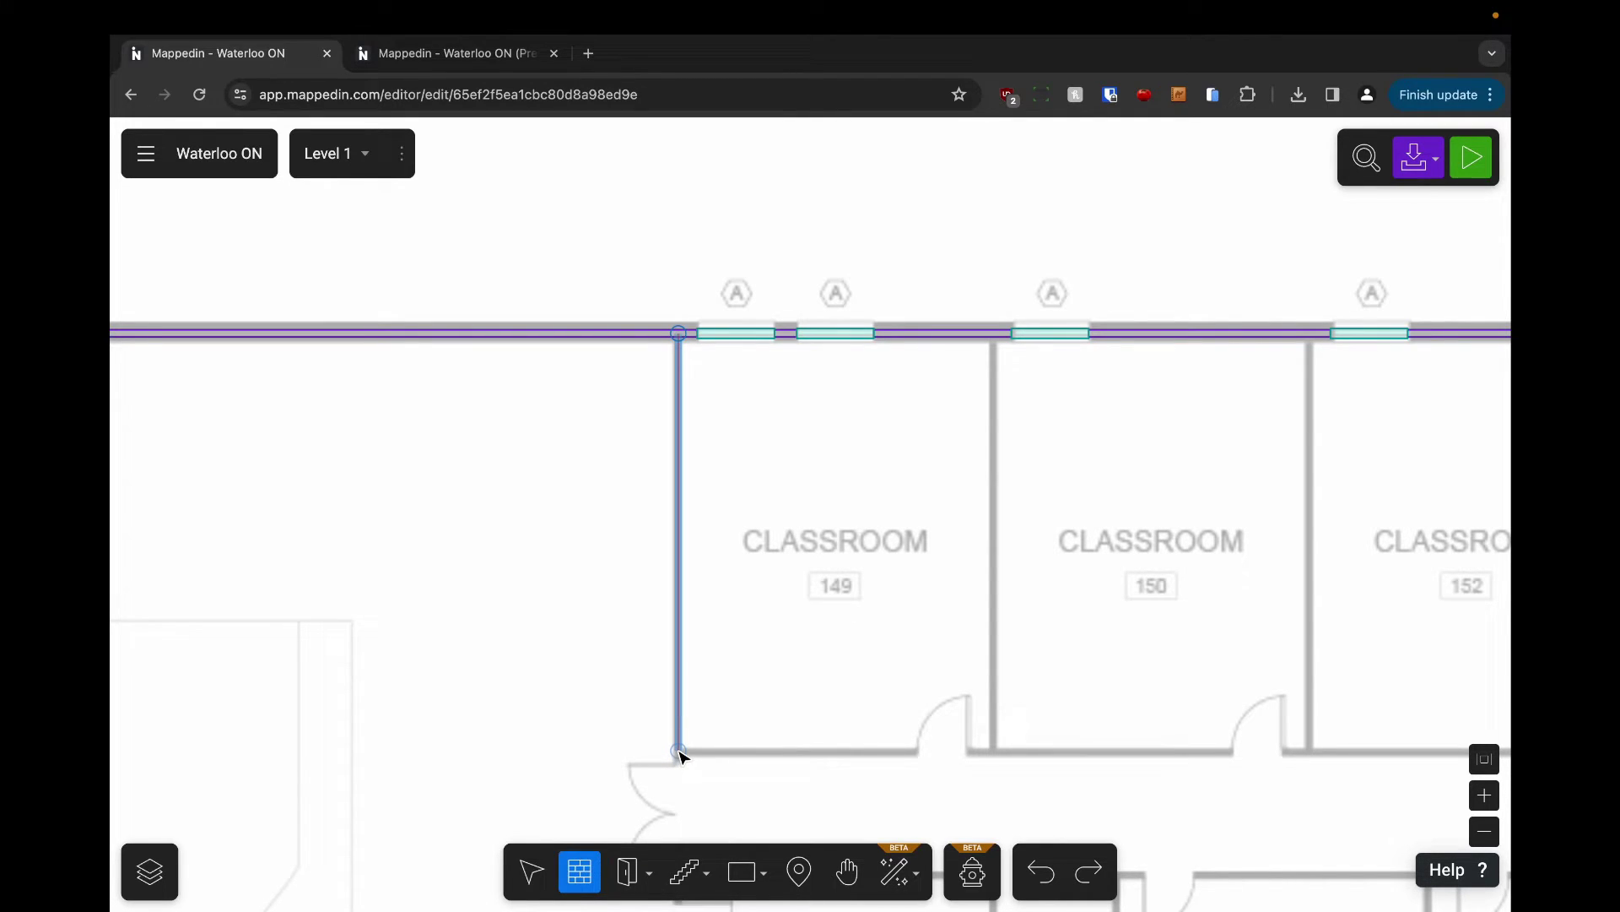
left_click(678, 751)
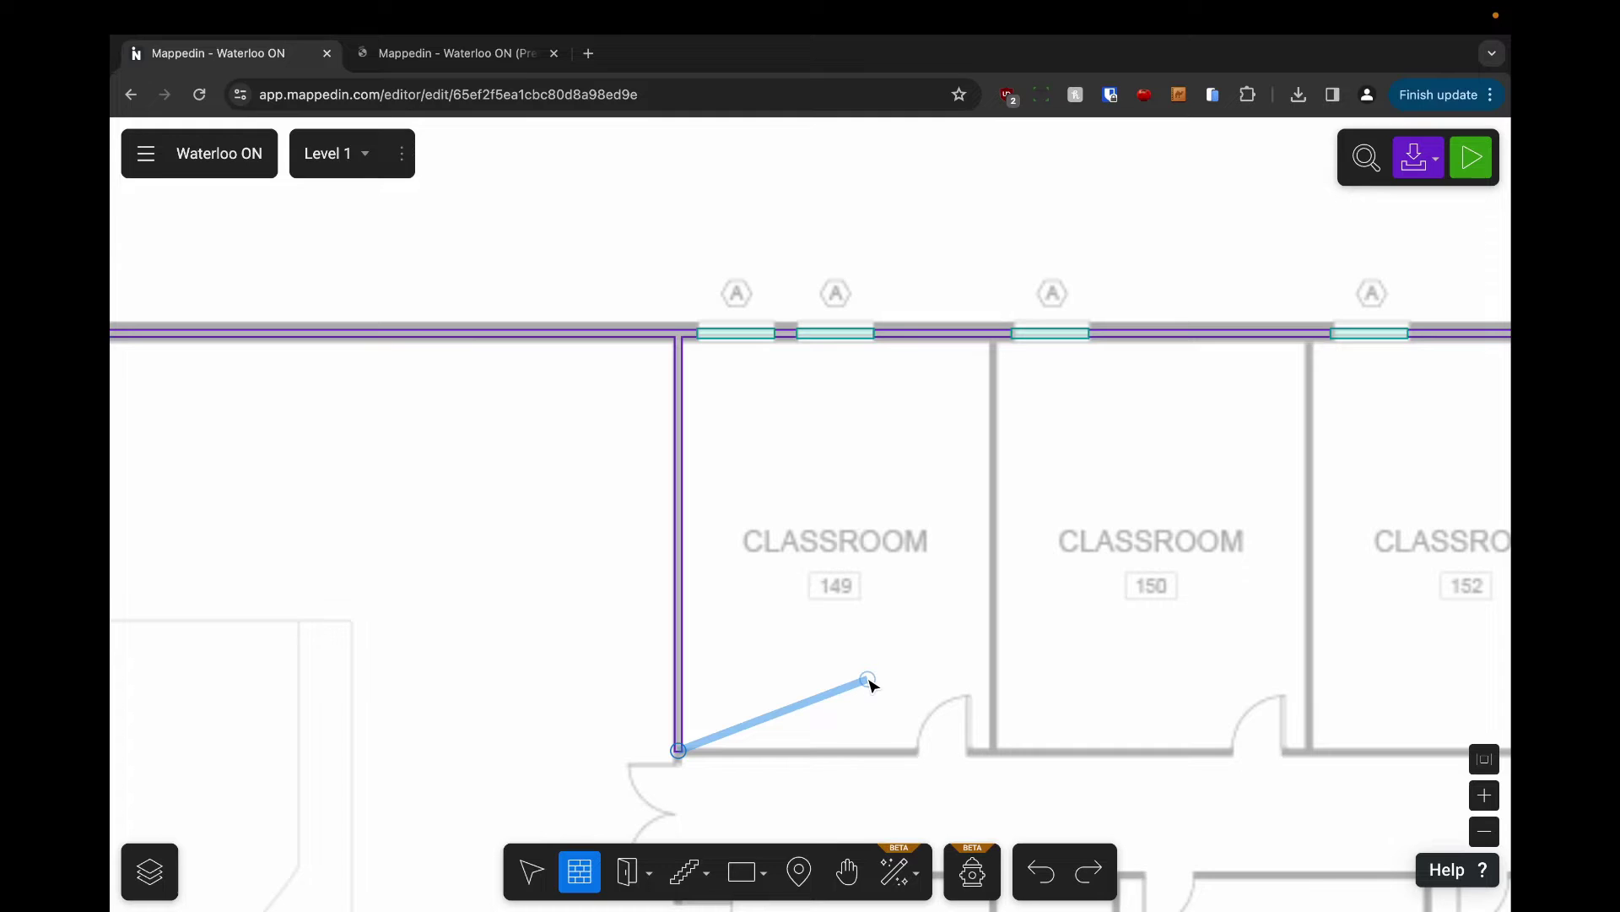
Extend the corridor wall along classrooms 150–158 past Classroom 158
scroll(871, 682, "down", 5)
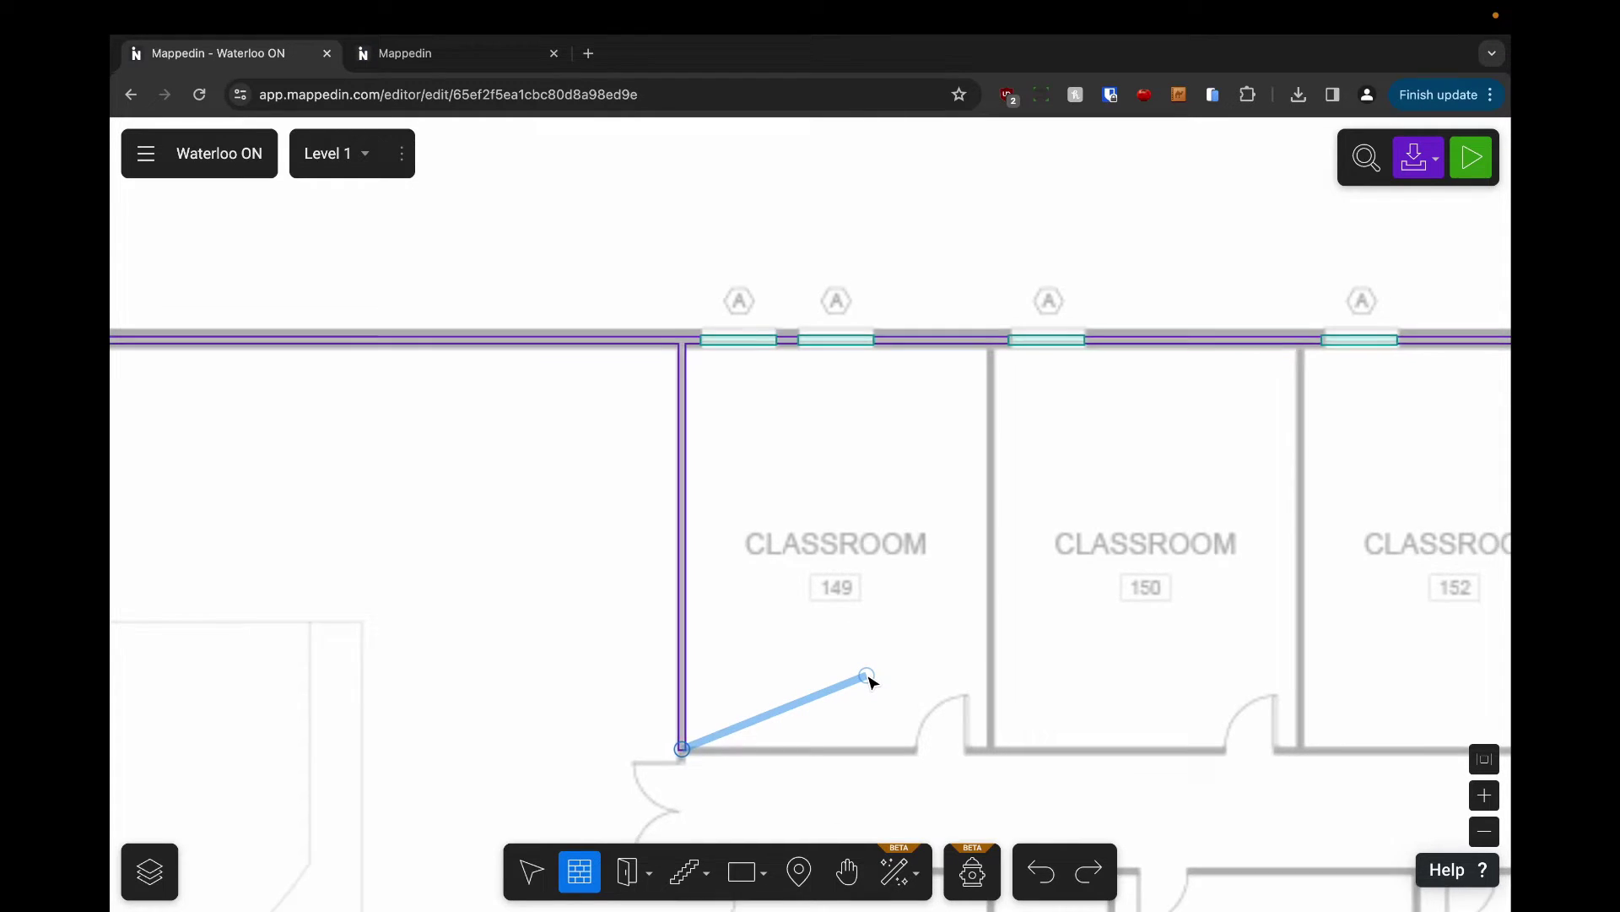
scroll(871, 682, "down", 2)
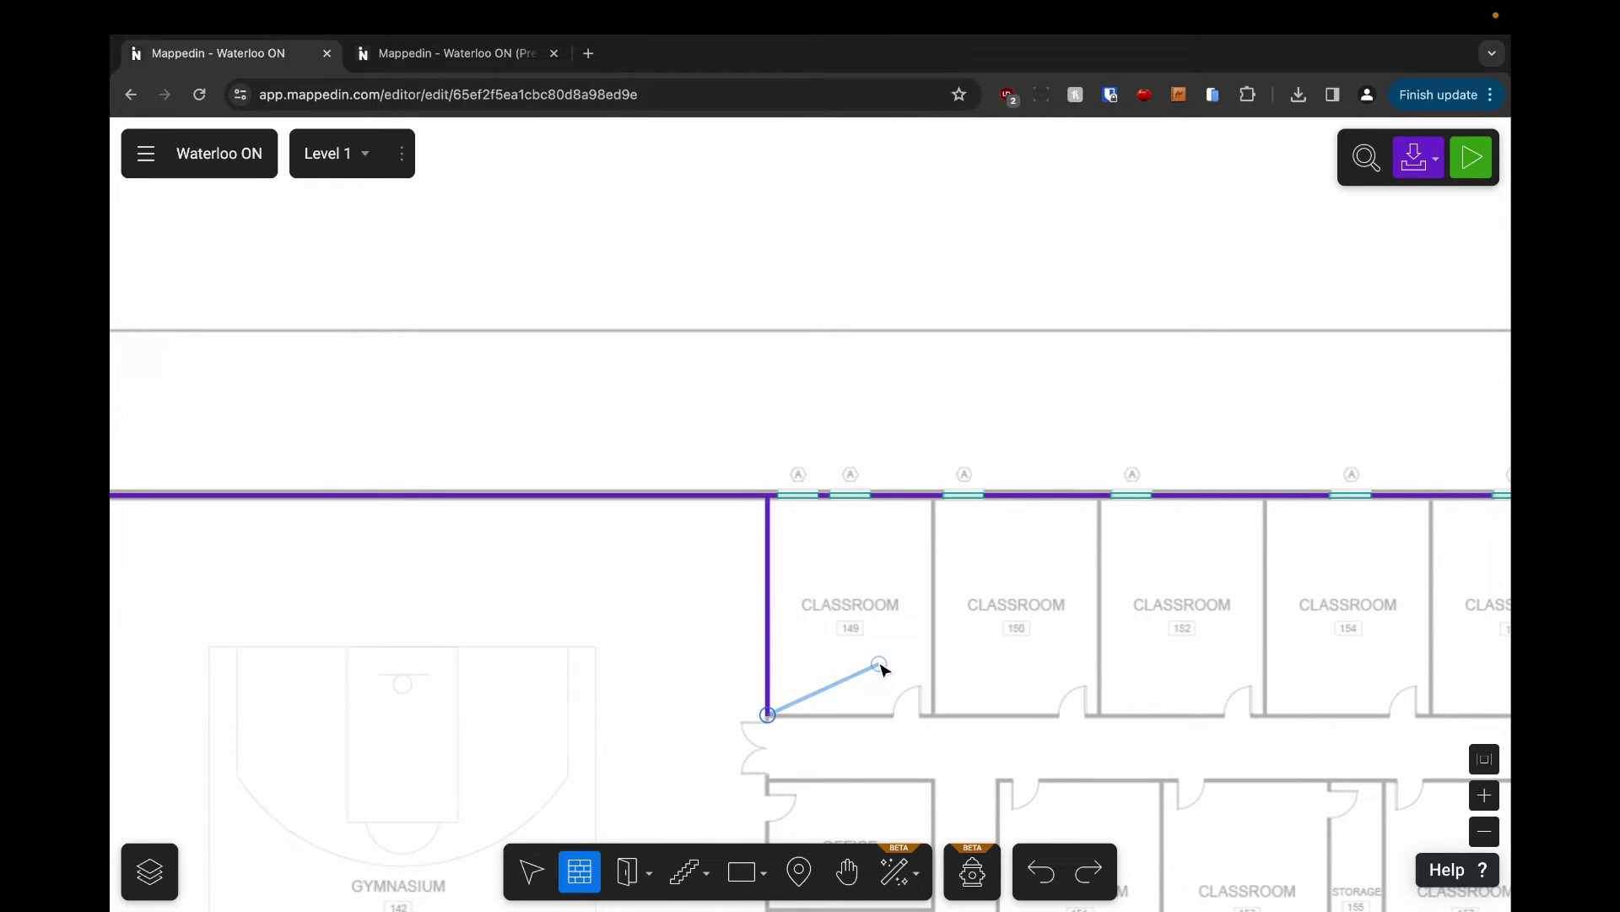
key("h")
left_click_drag(1147, 644, 640, 594)
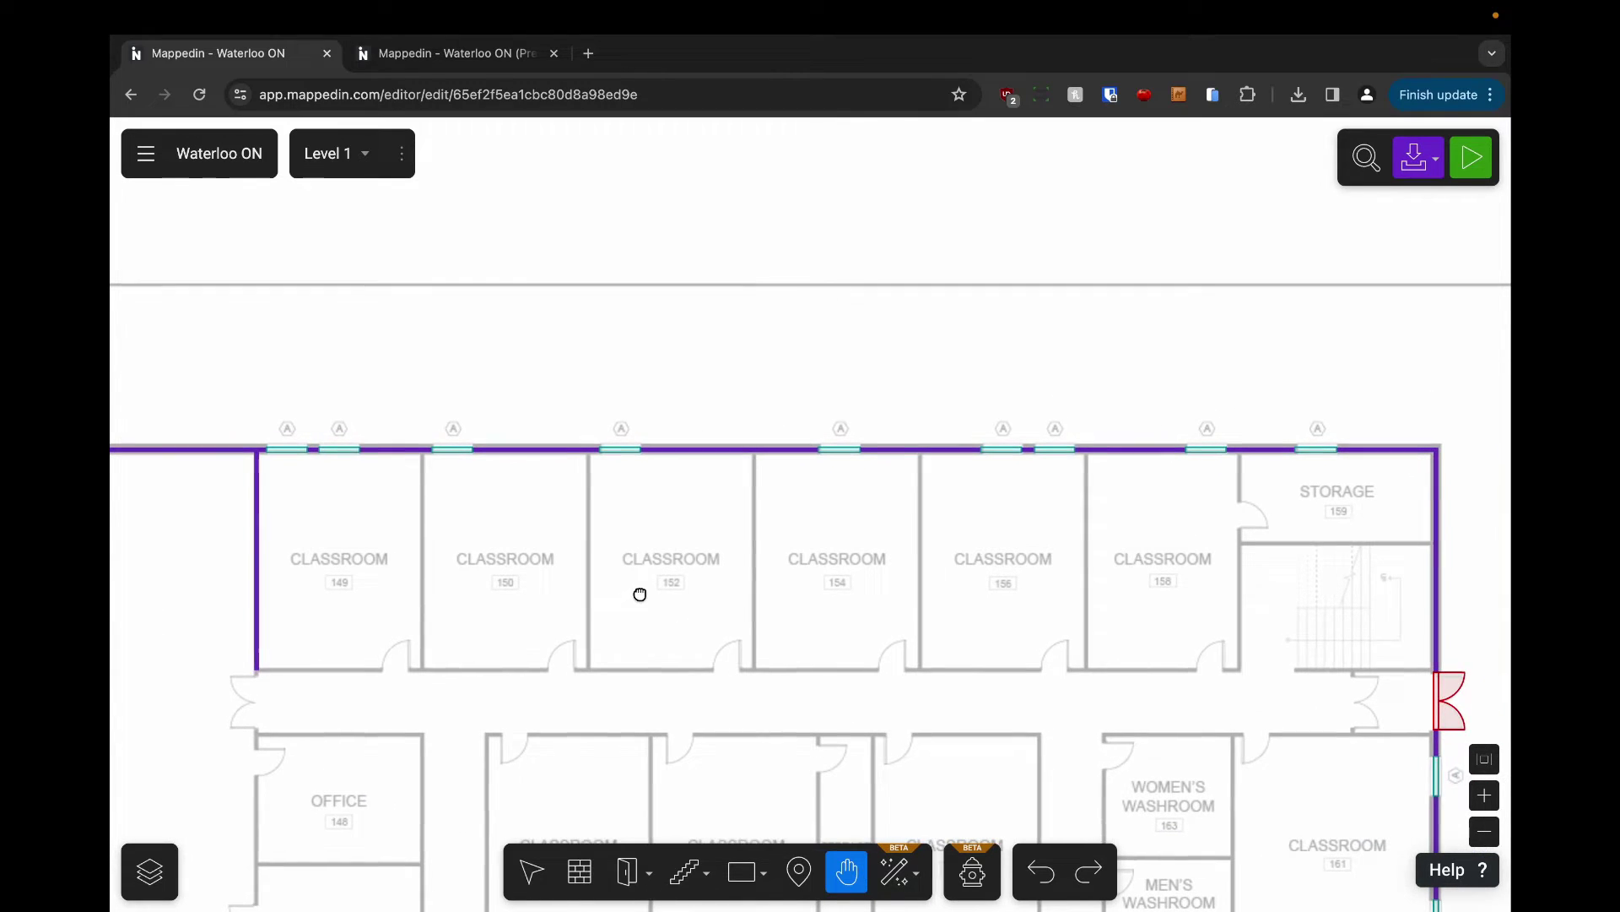
key("w")
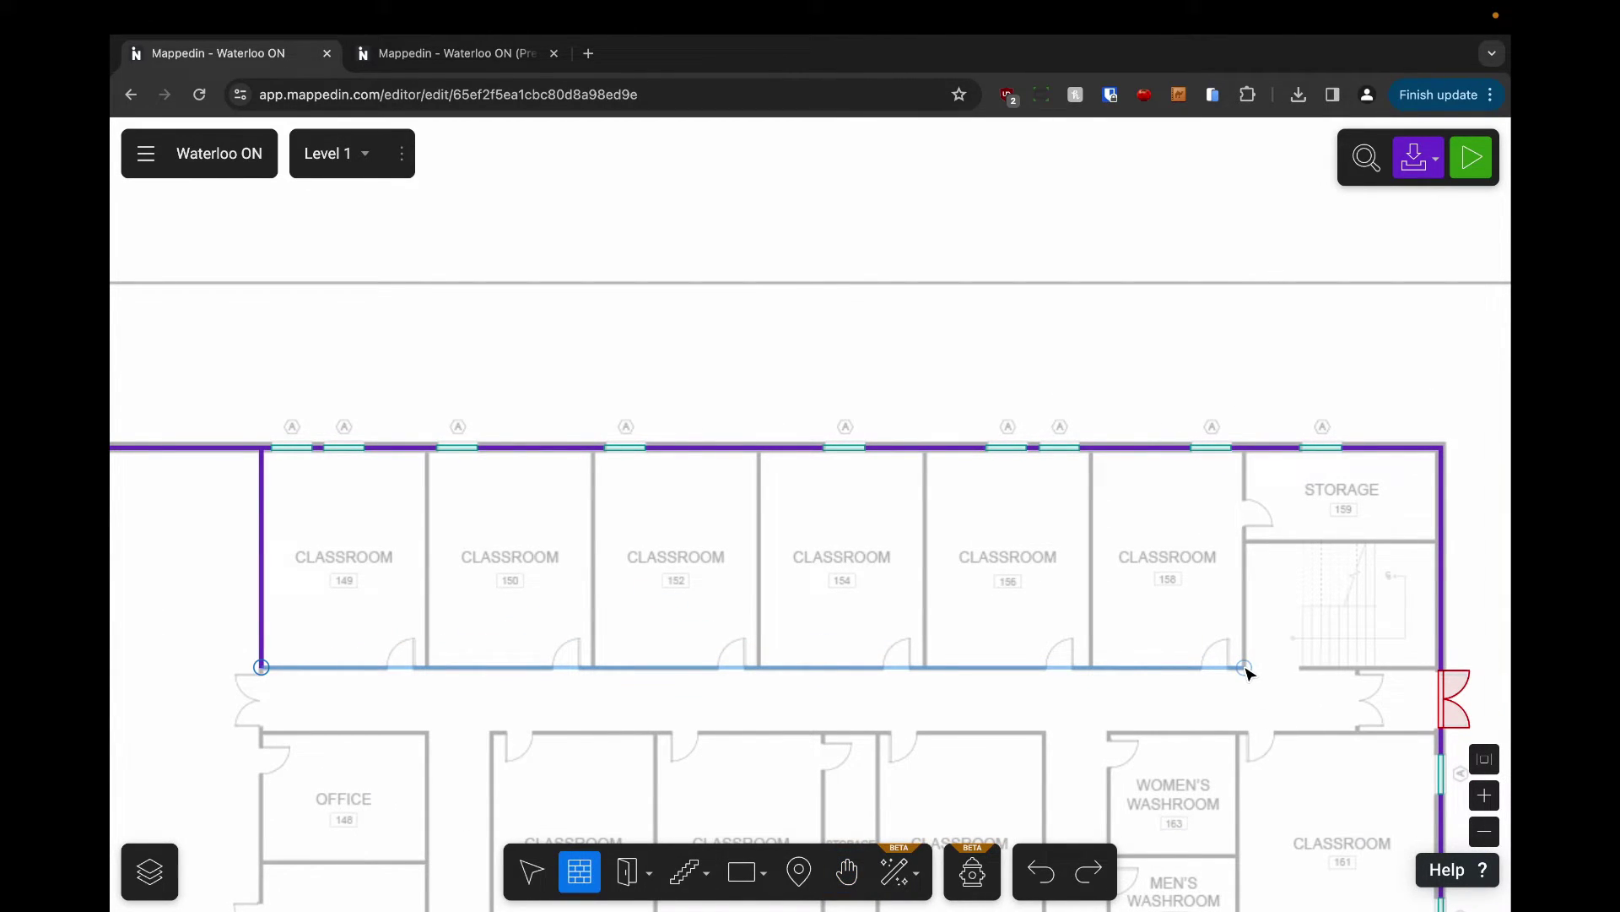
scroll(1247, 671, "up", 6)
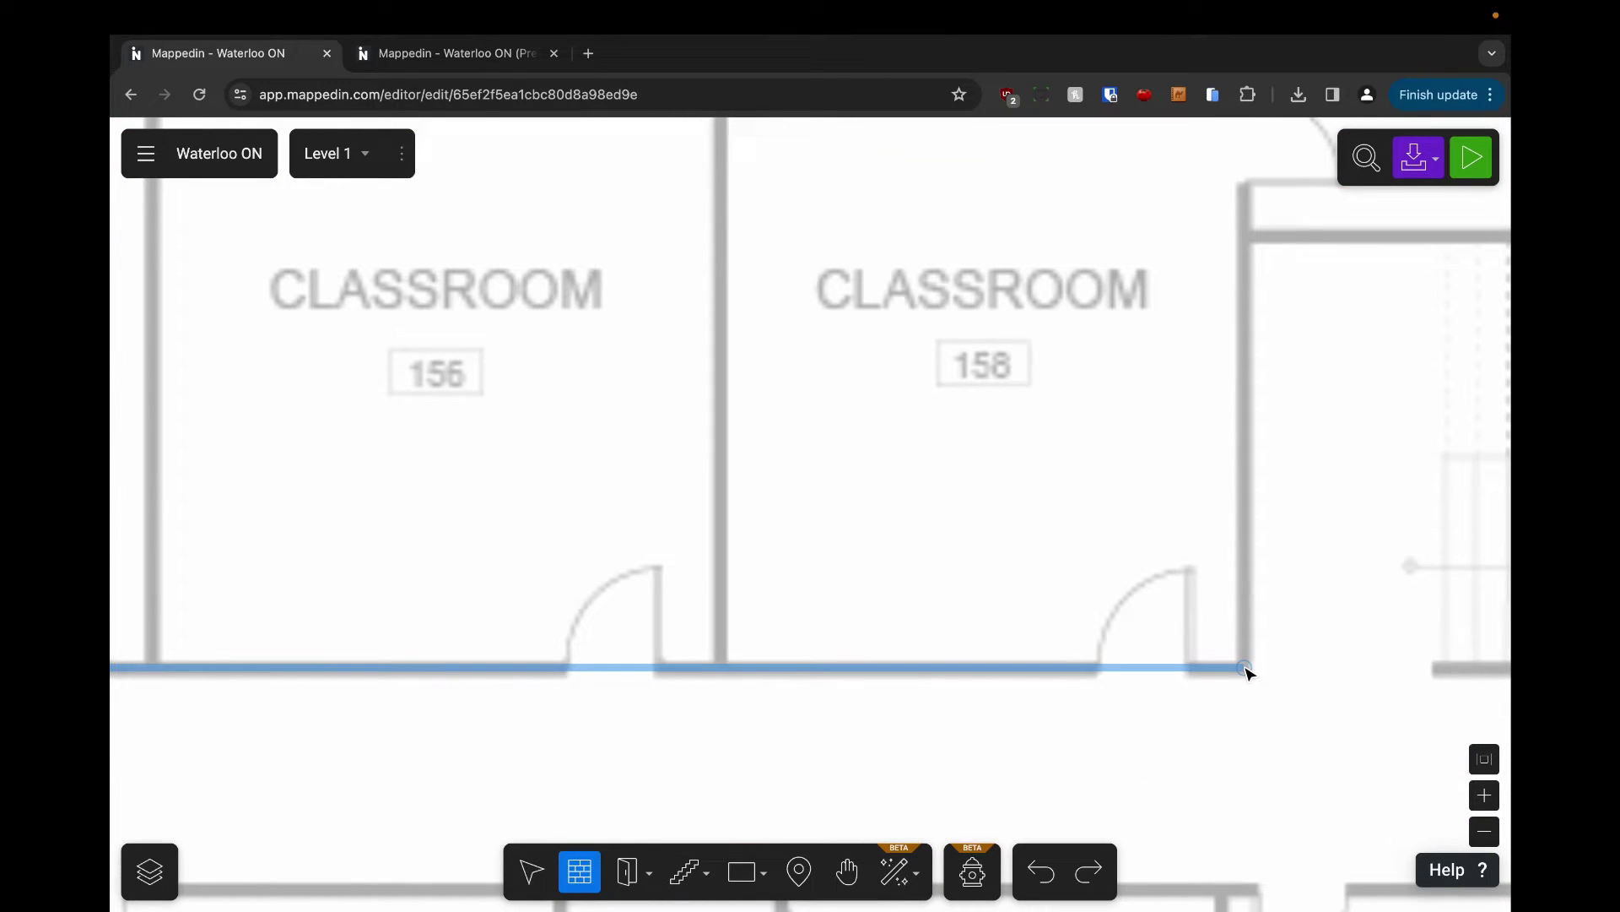
left_click(1241, 671)
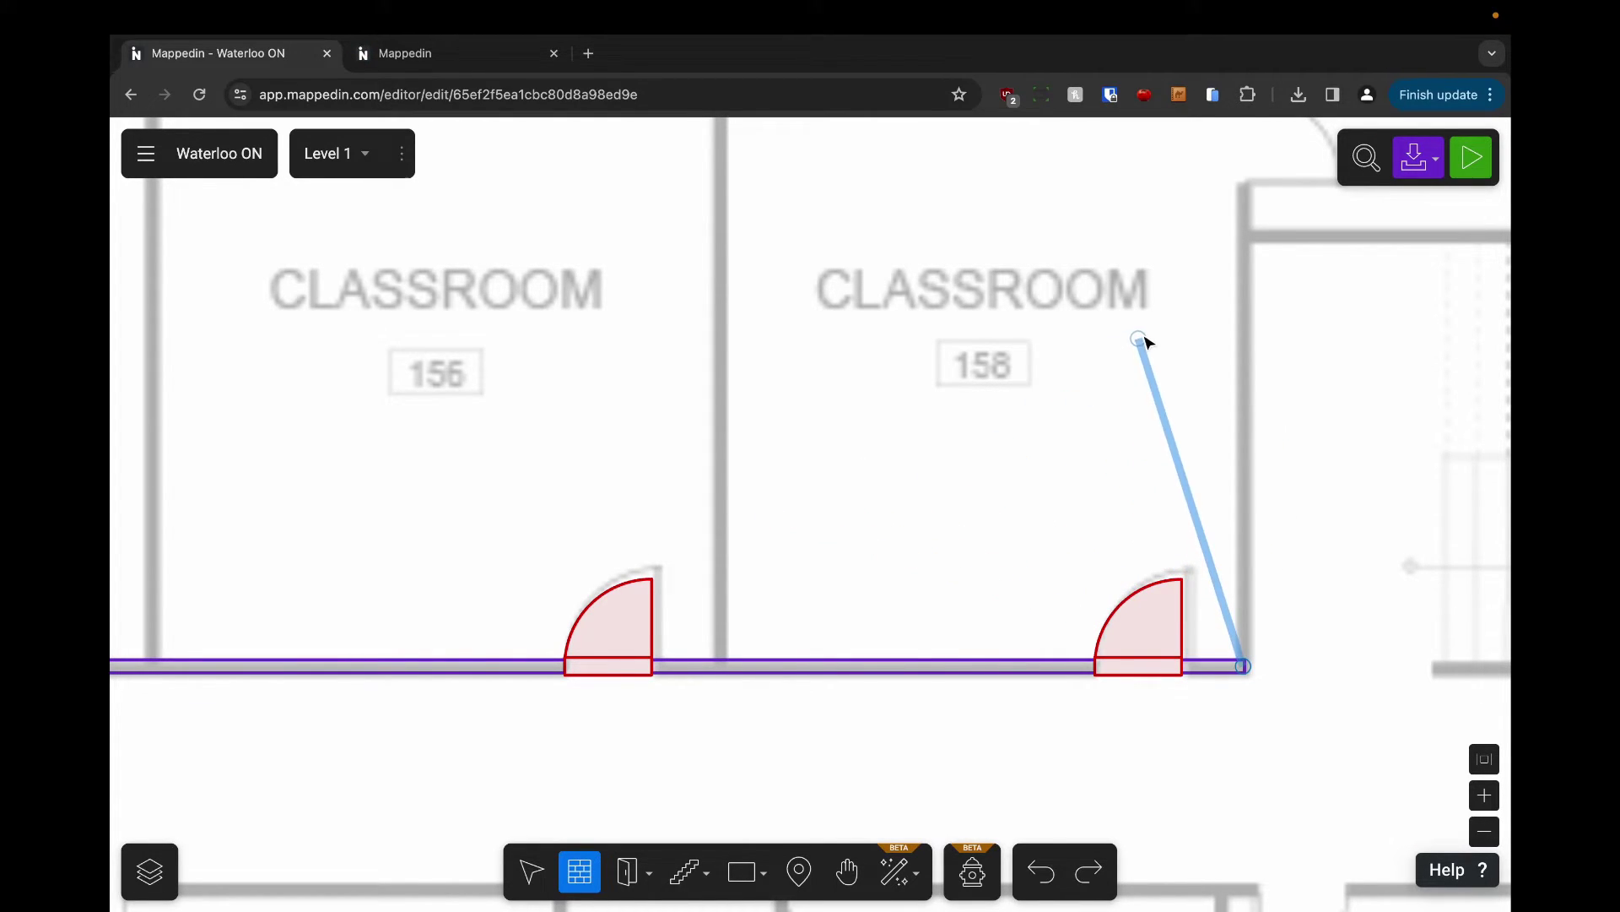
Finish the wall up between Classroom 158 and Storage 159 to the top wall
scroll(1148, 337, "down", 5)
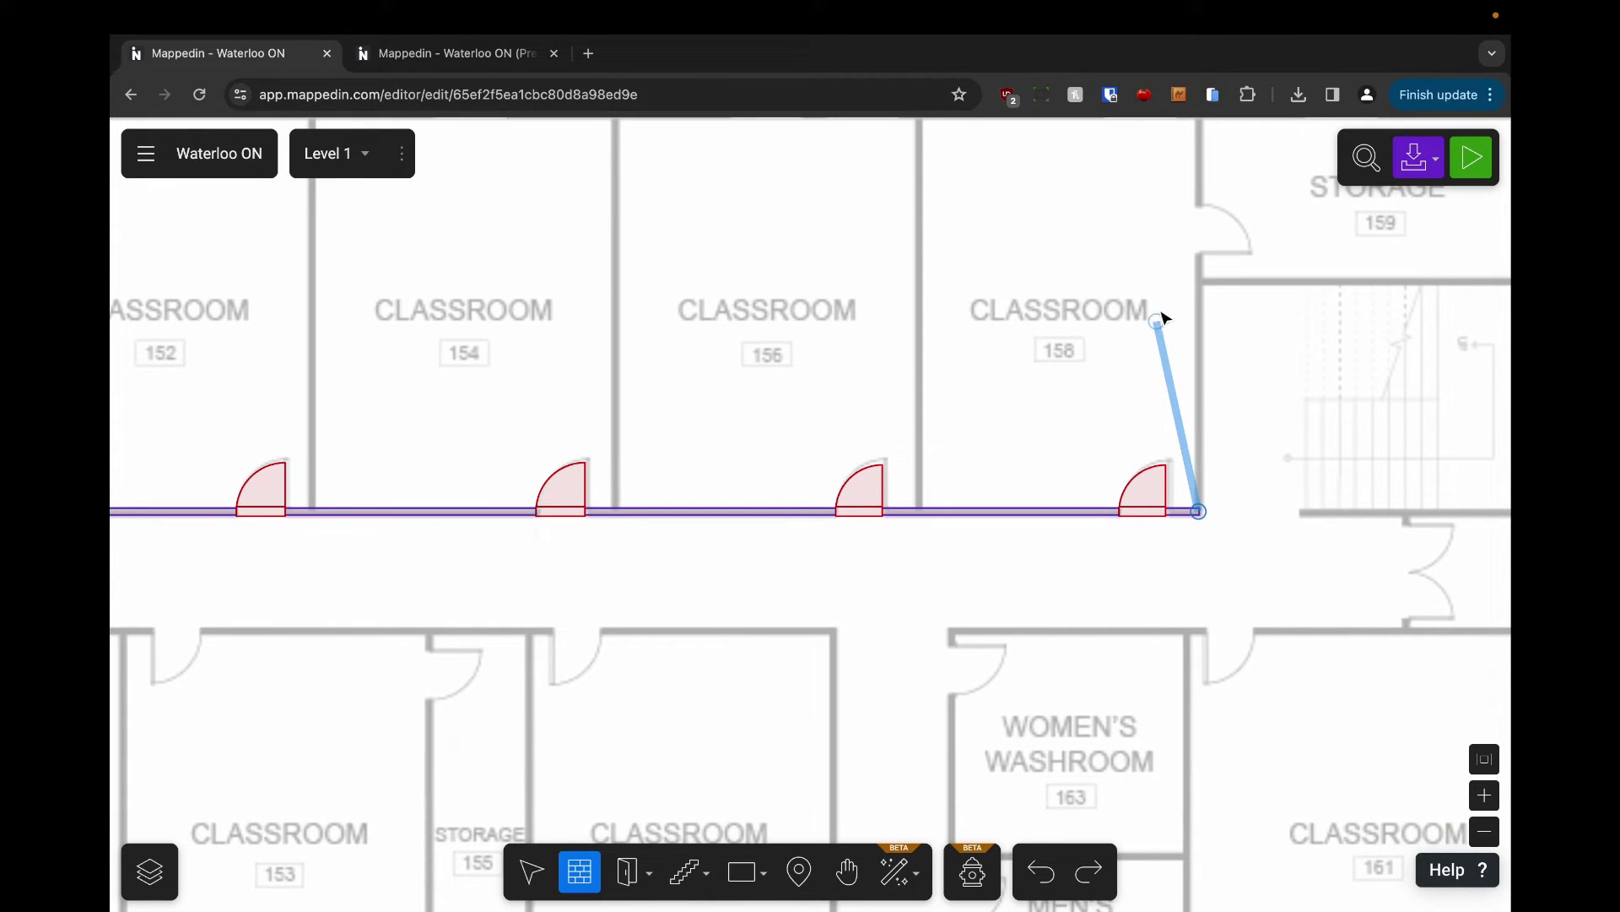
key("h")
left_click_drag(1169, 255, 929, 489)
key("w")
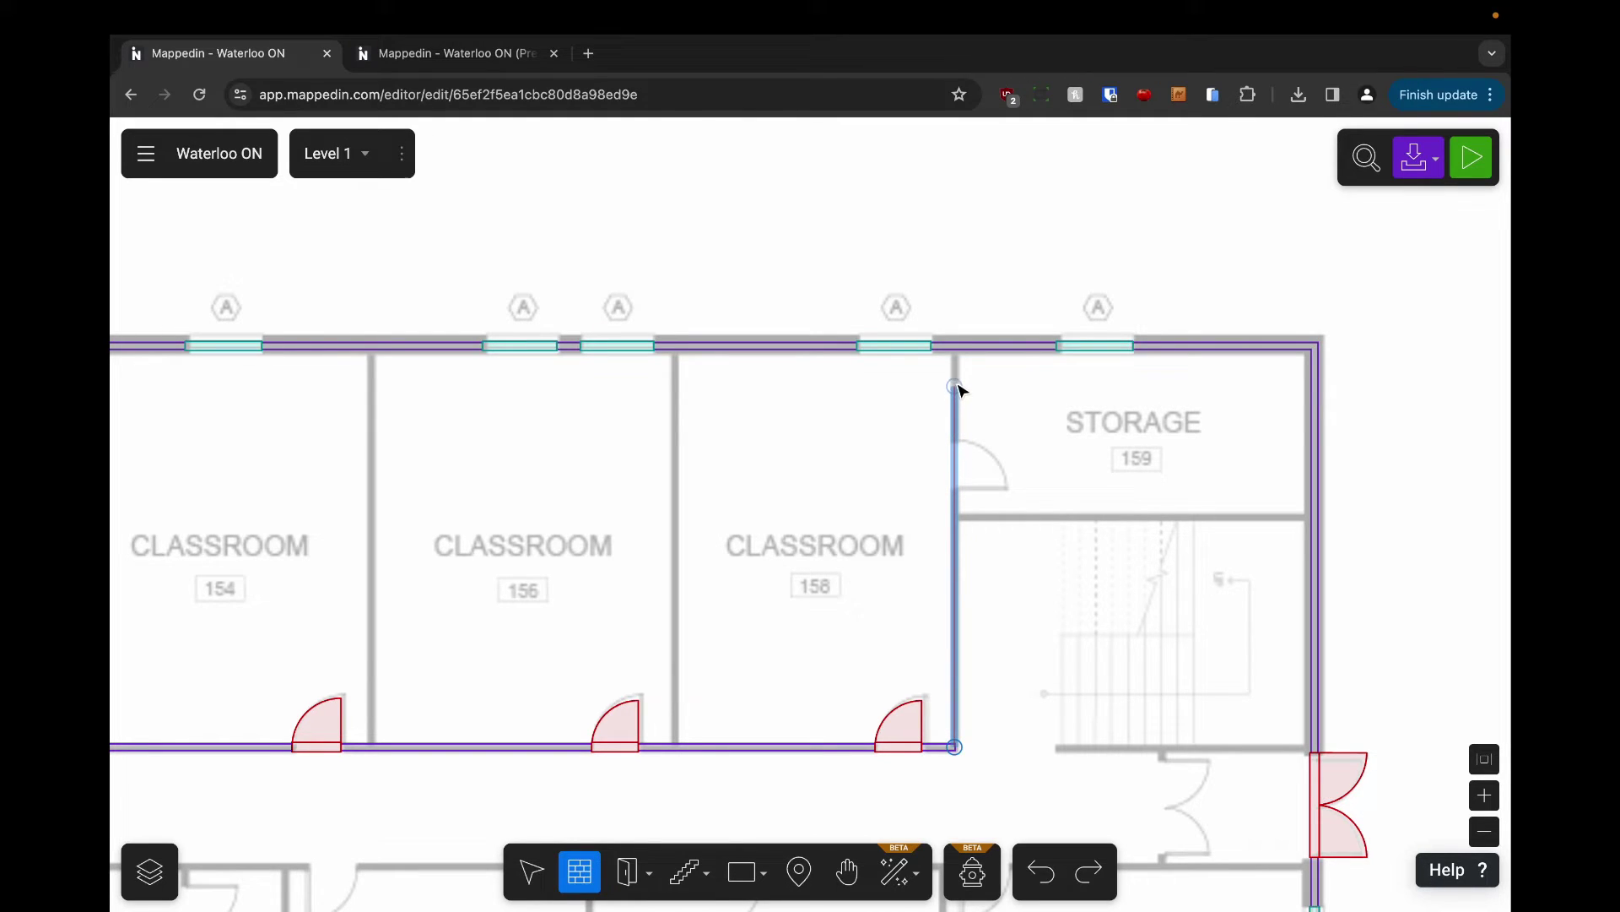
left_click(955, 352)
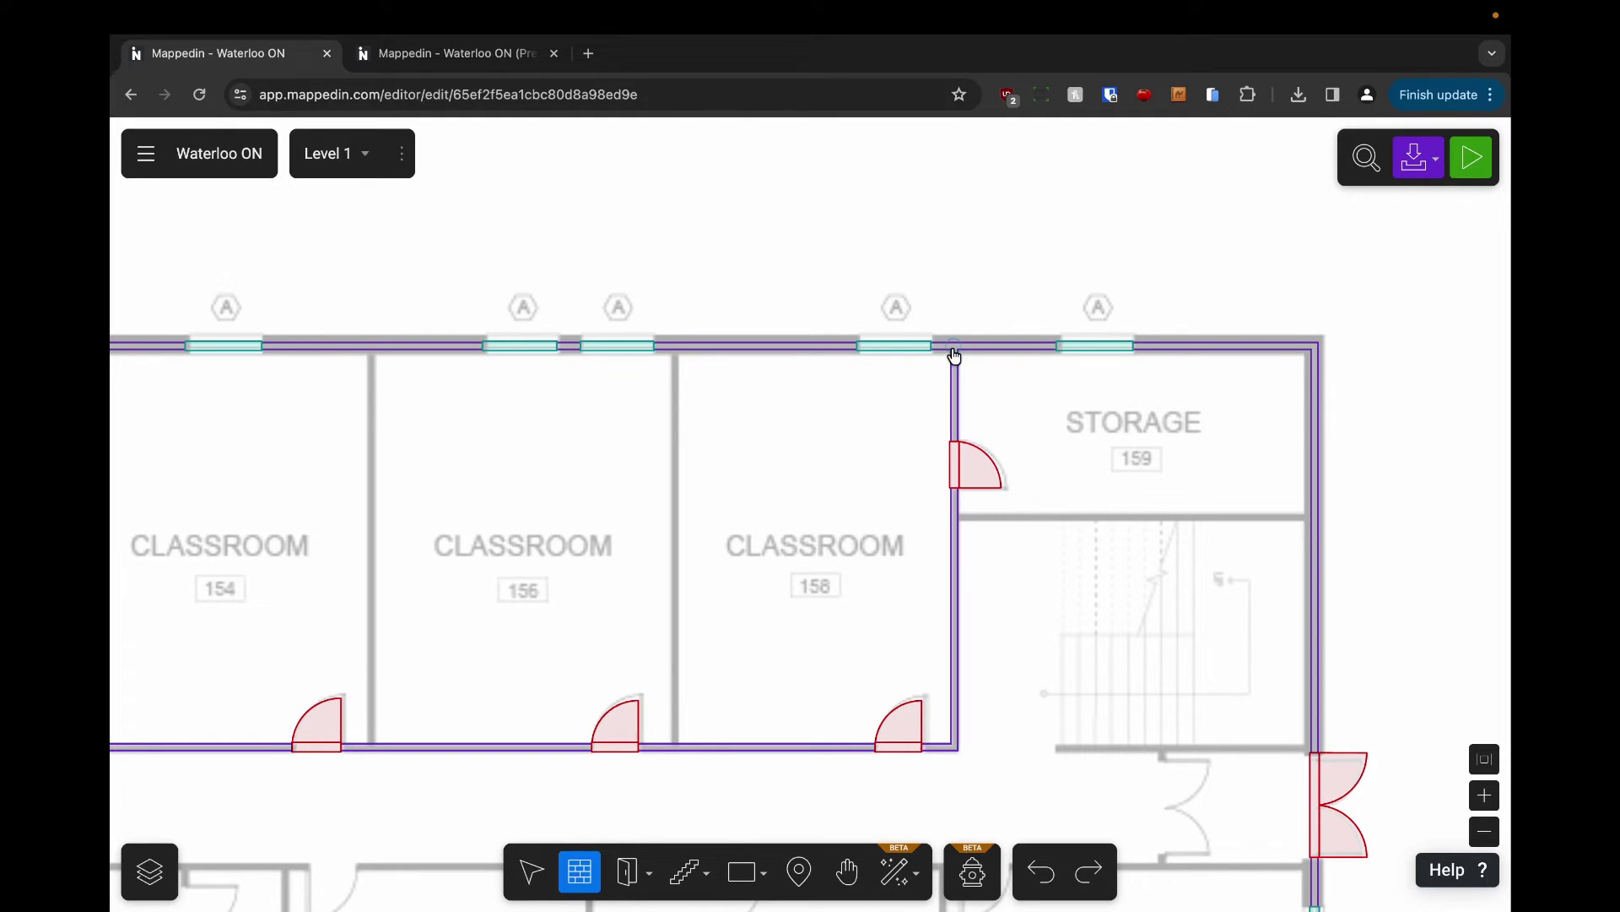
scroll(929, 271, "down", 5)
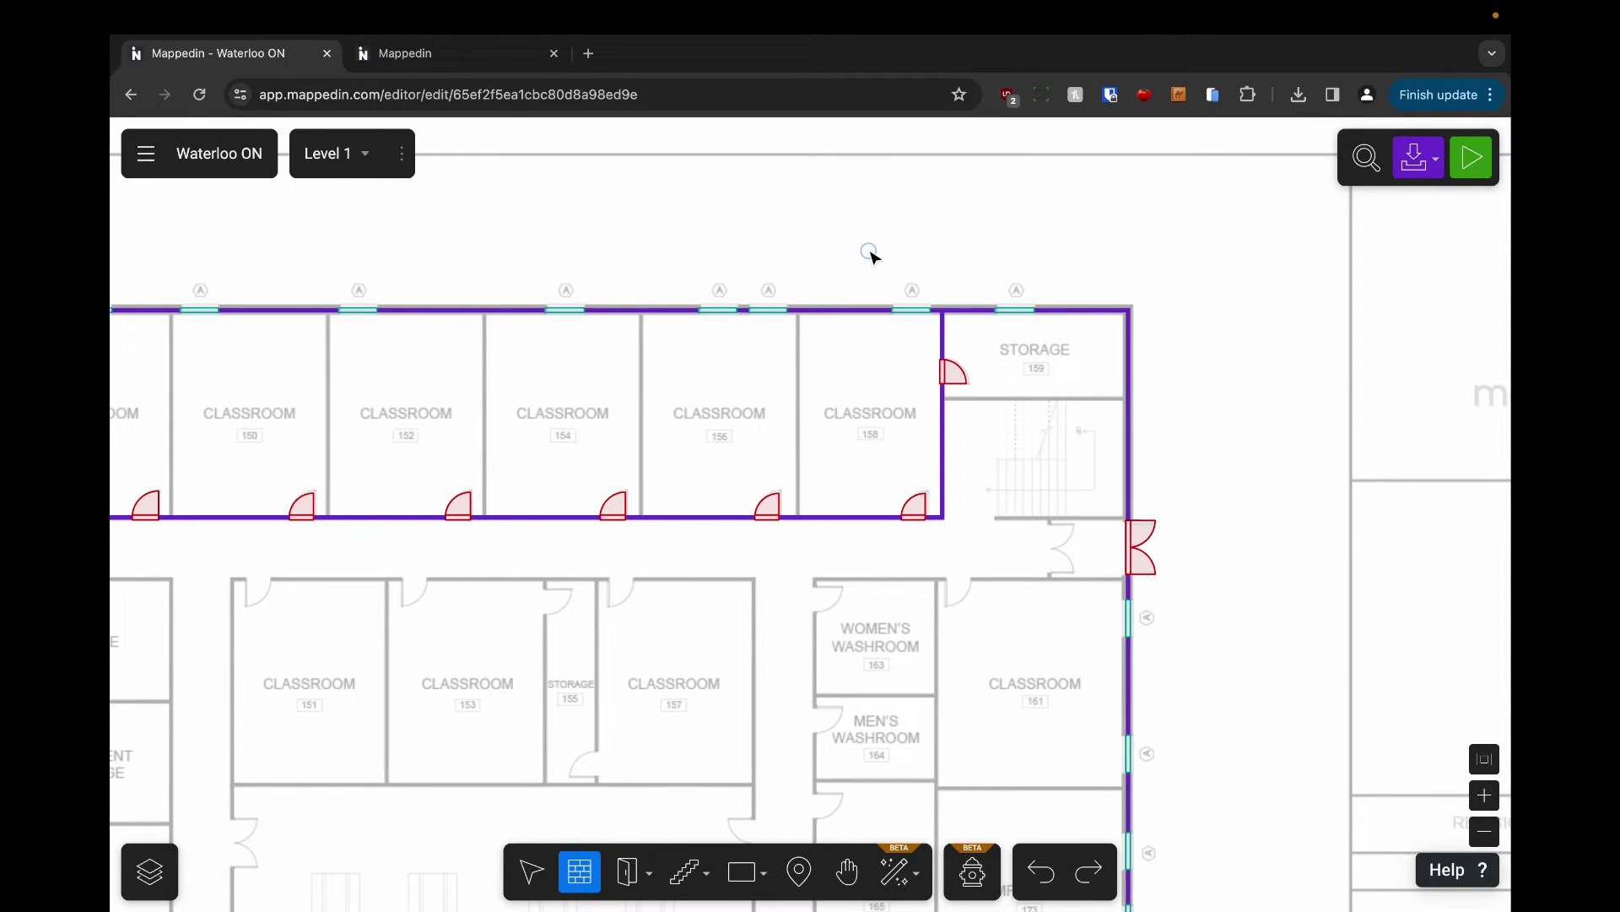
key("Escape")
scroll(777, 253, "left", 5)
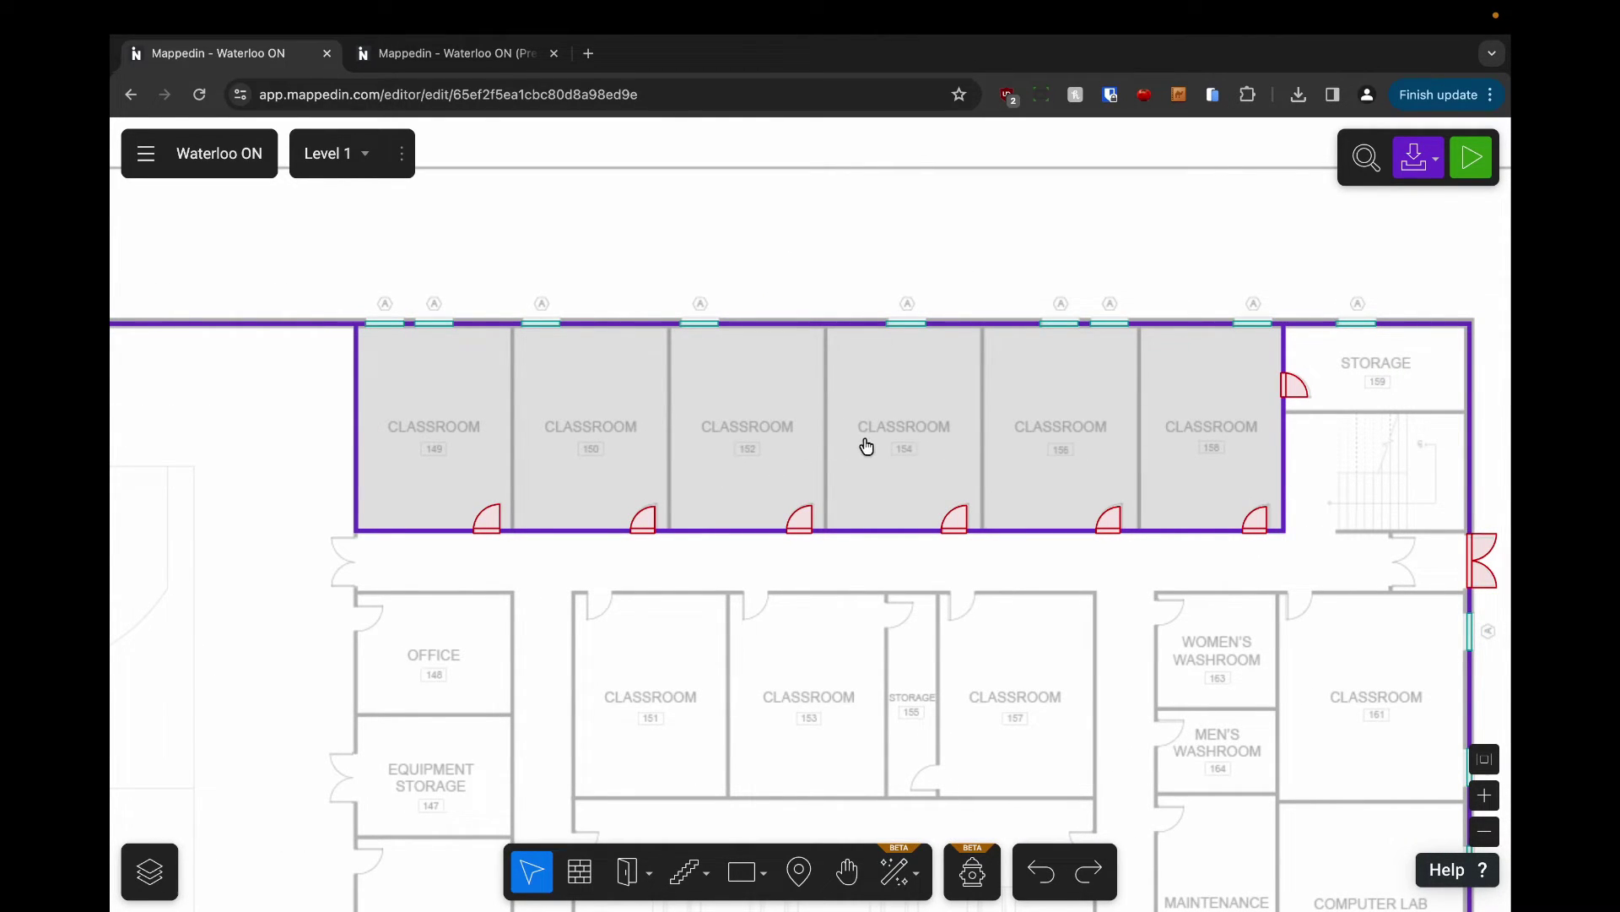
scroll(460, 401, "up", 5)
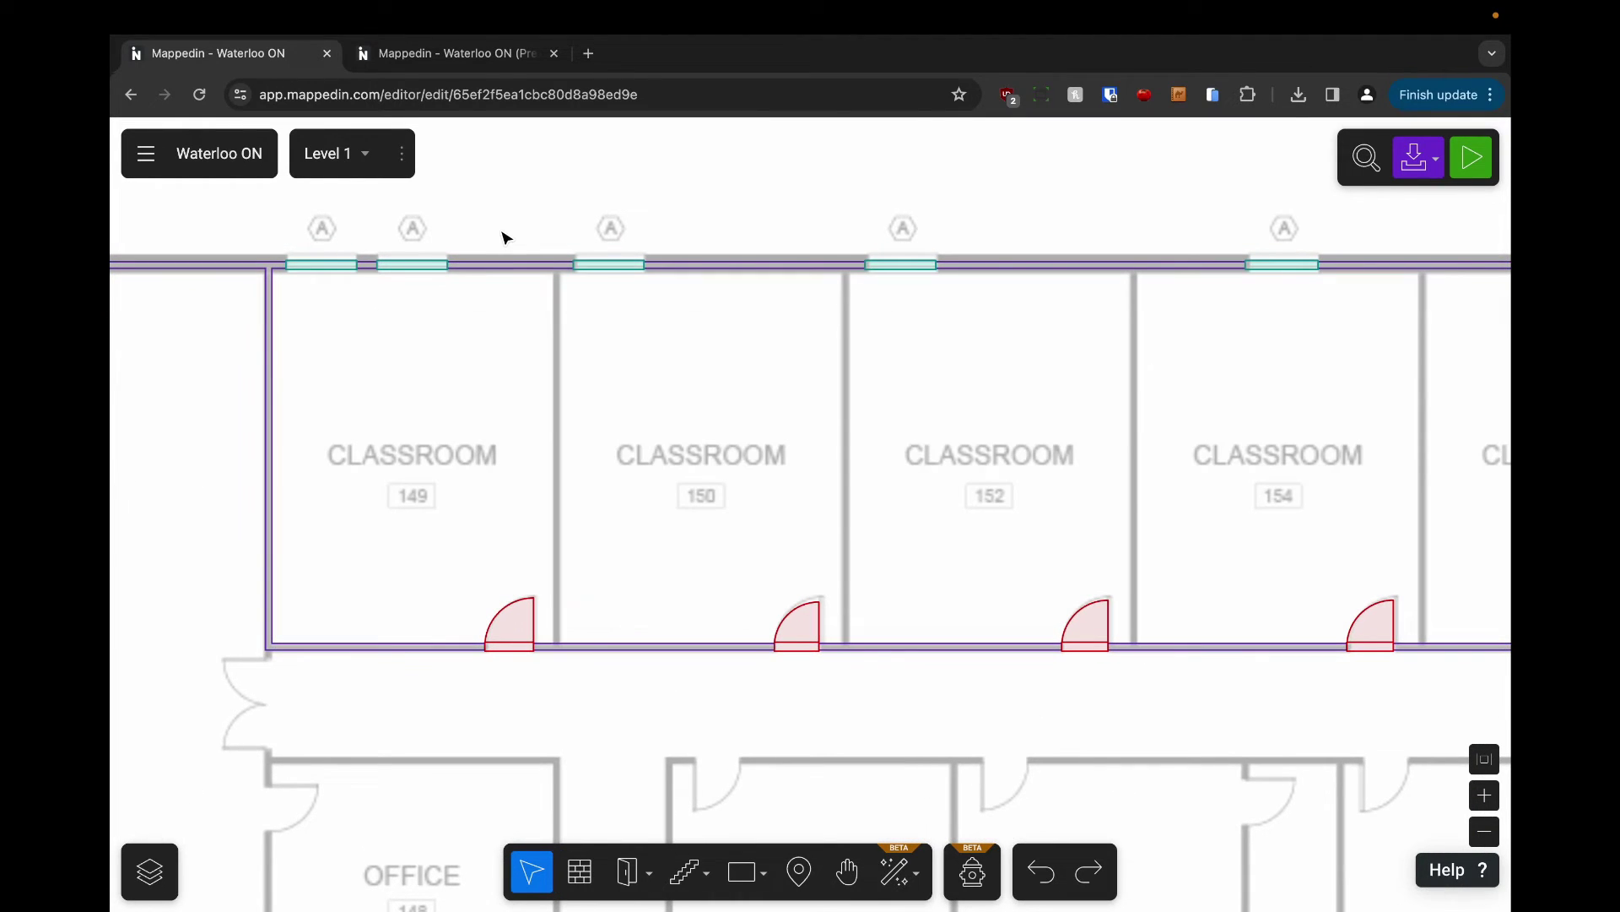
Add dividing walls between classrooms 149/150 and 150/152, bottom wall to top wall
key("w")
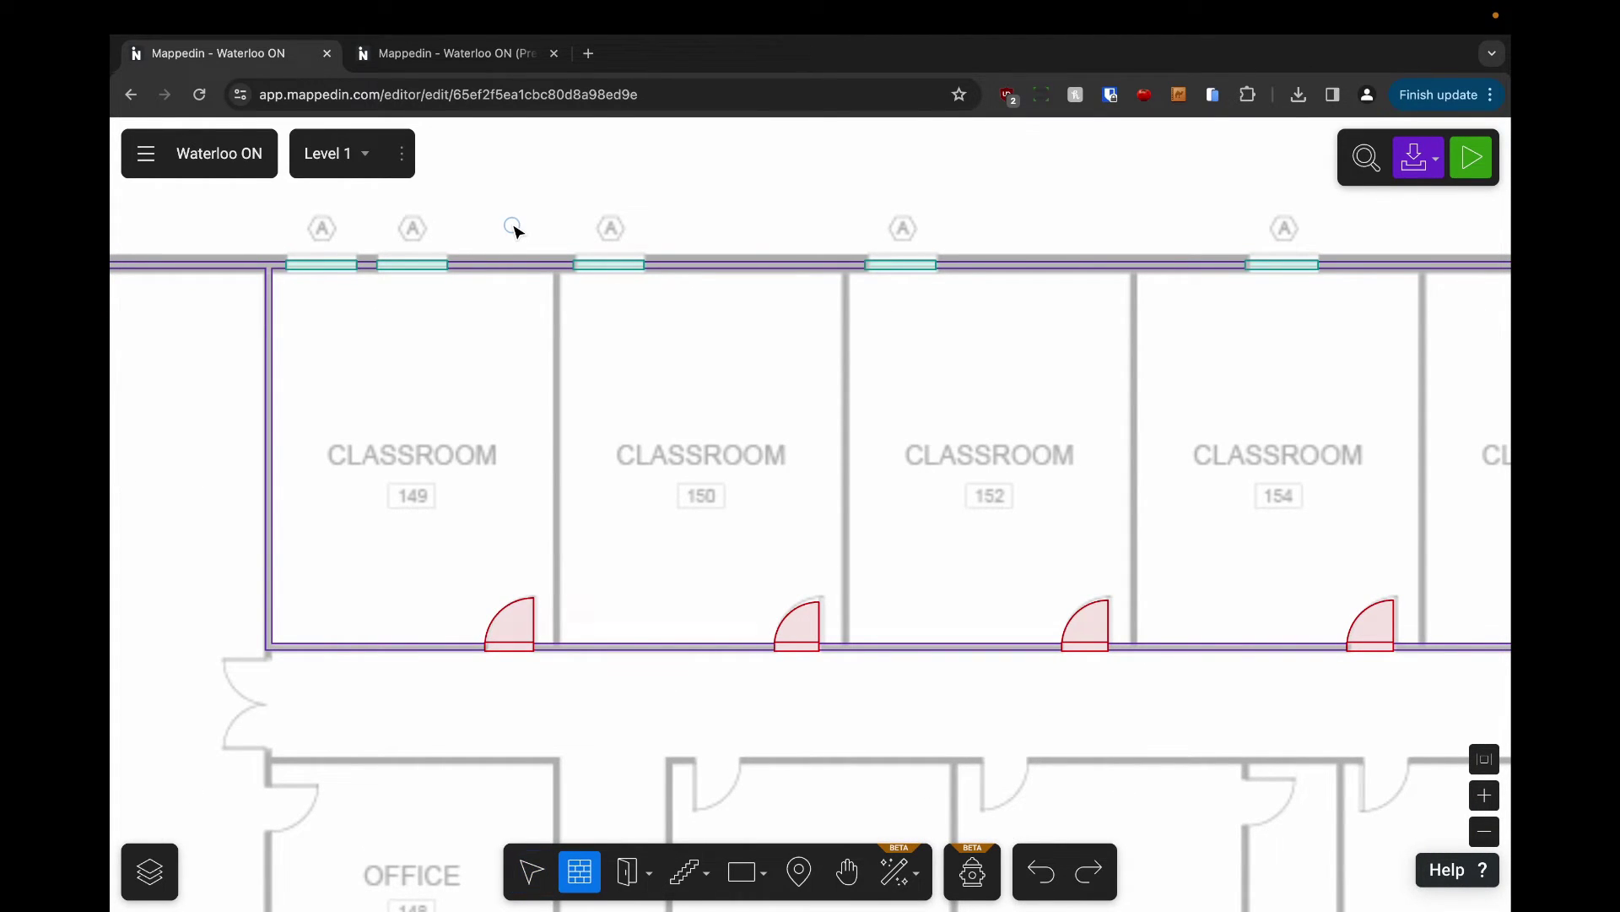
scroll(549, 656, "up", 3)
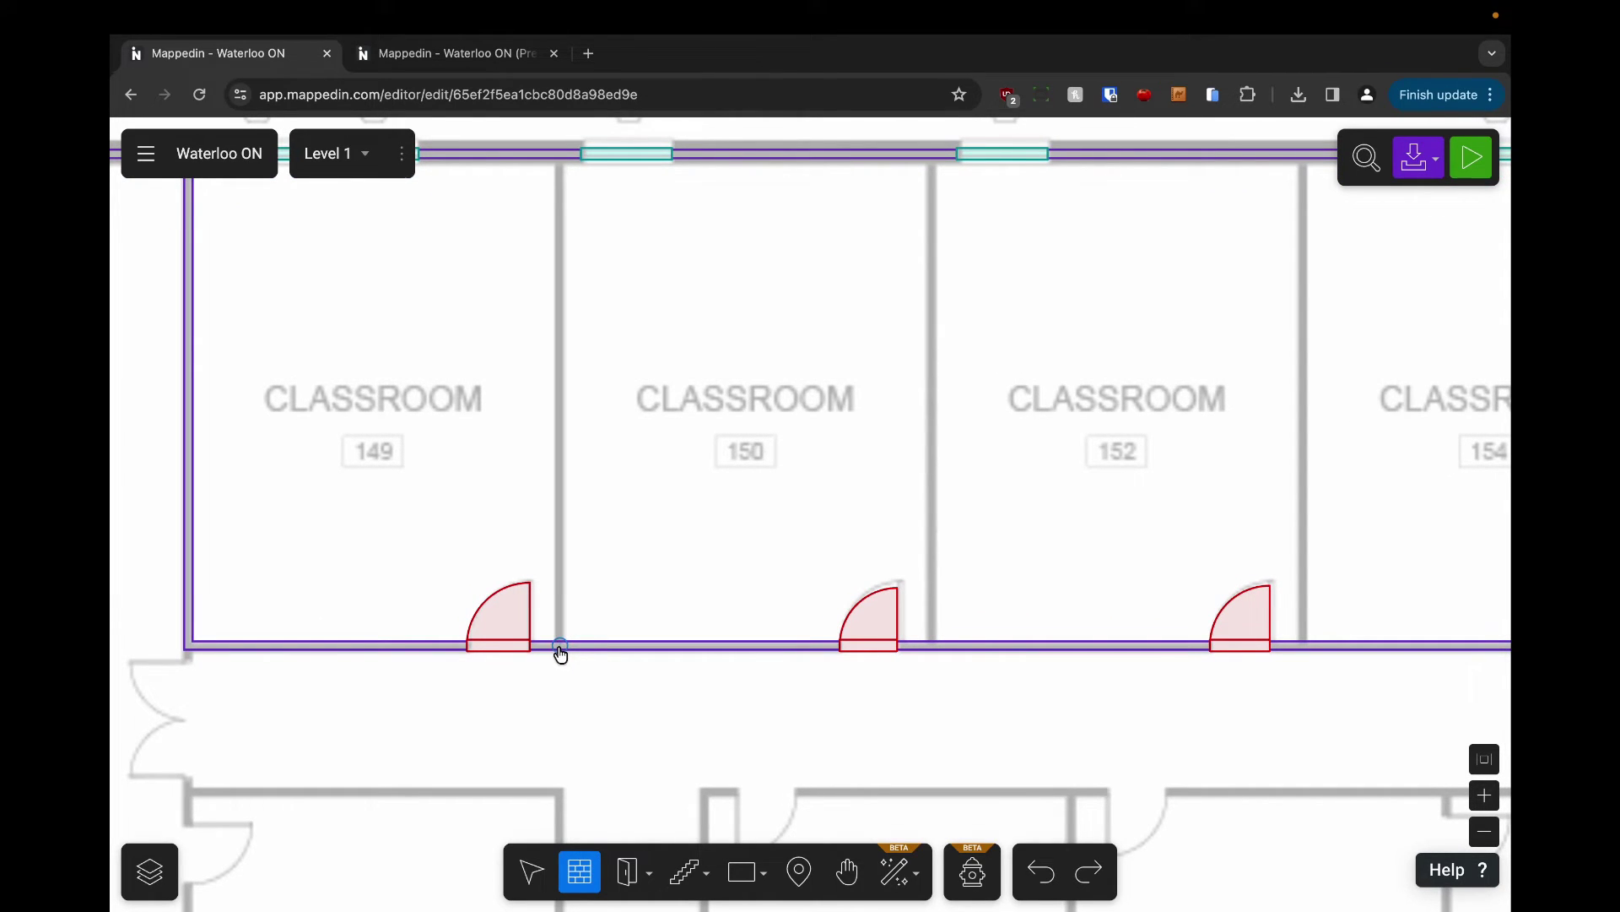
left_click(561, 647)
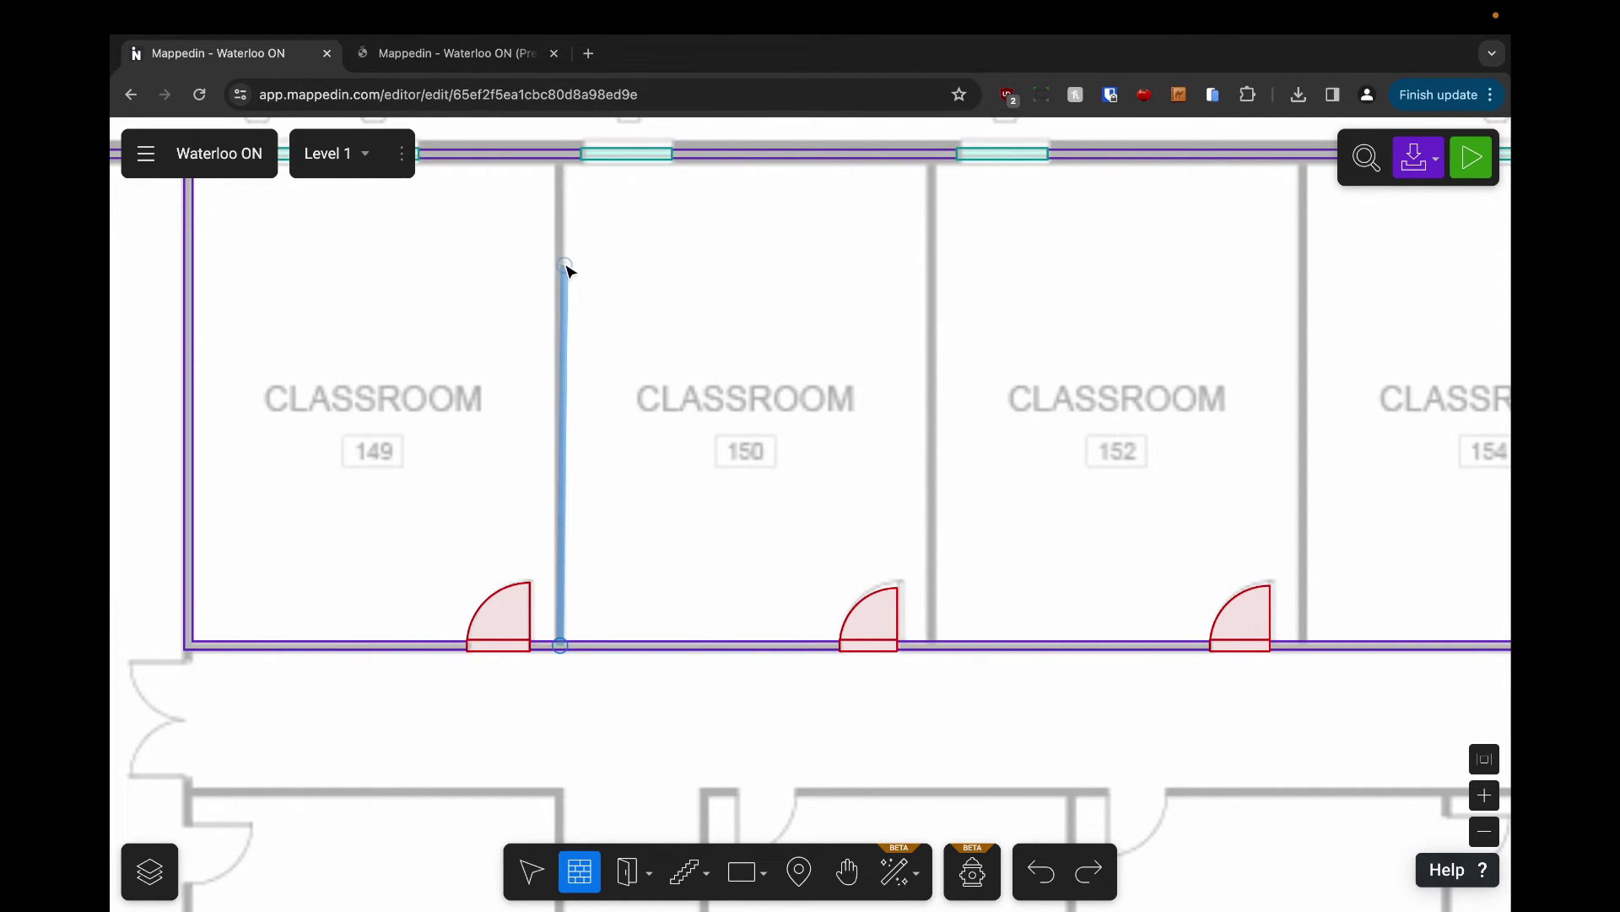
left_click_drag(566, 270, 633, 389)
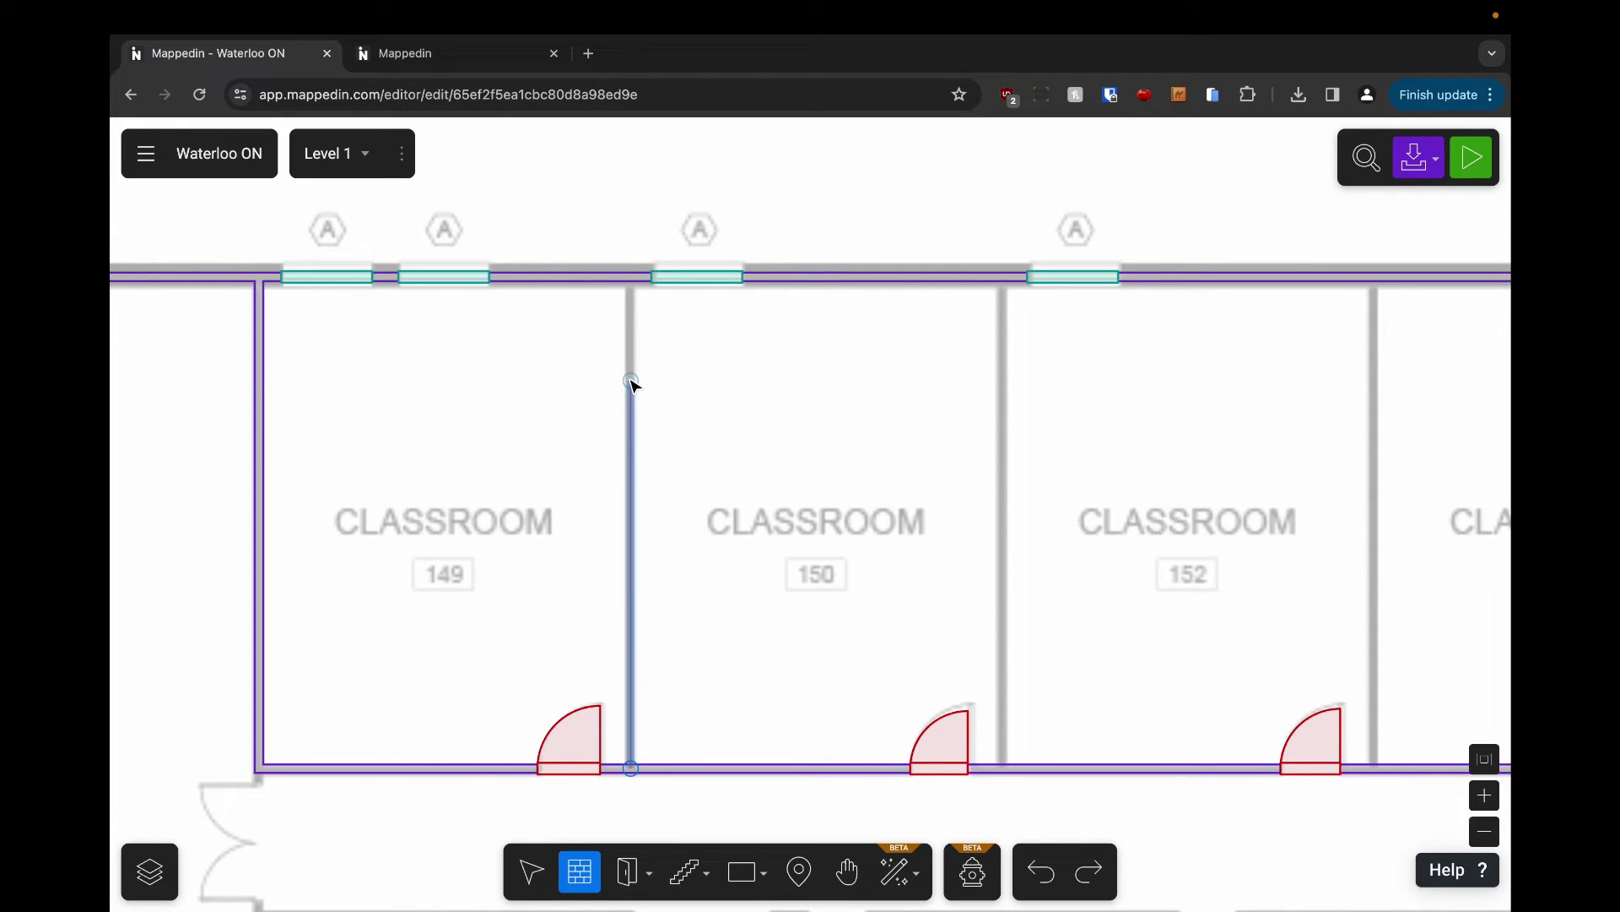
left_click(632, 281)
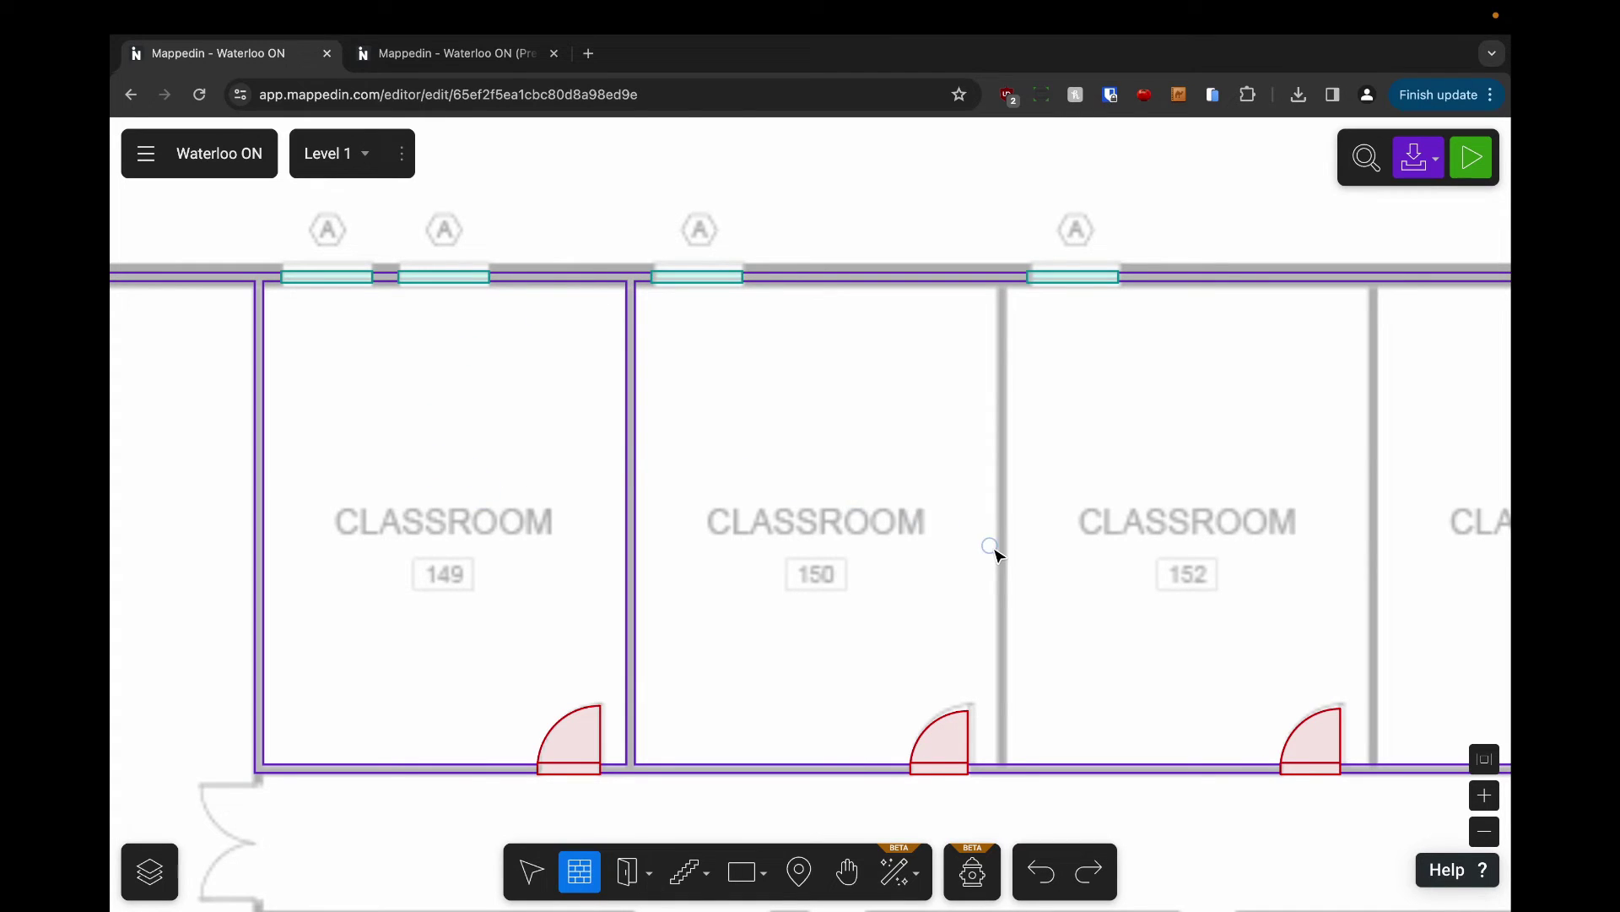
left_click_drag(995, 550, 607, 546)
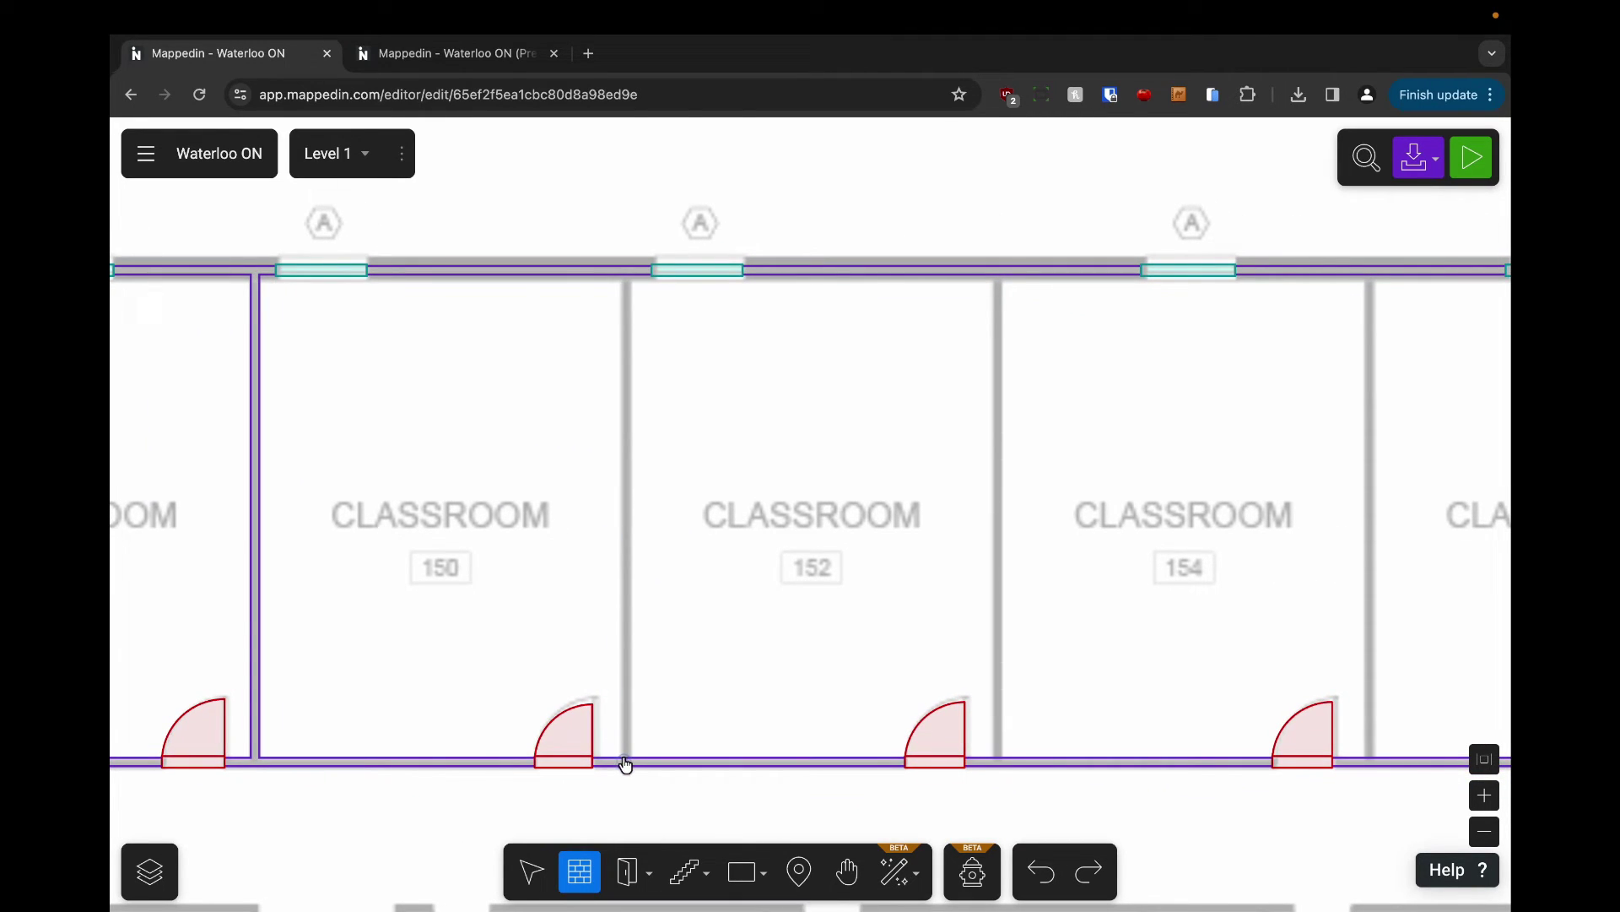
left_click(627, 762)
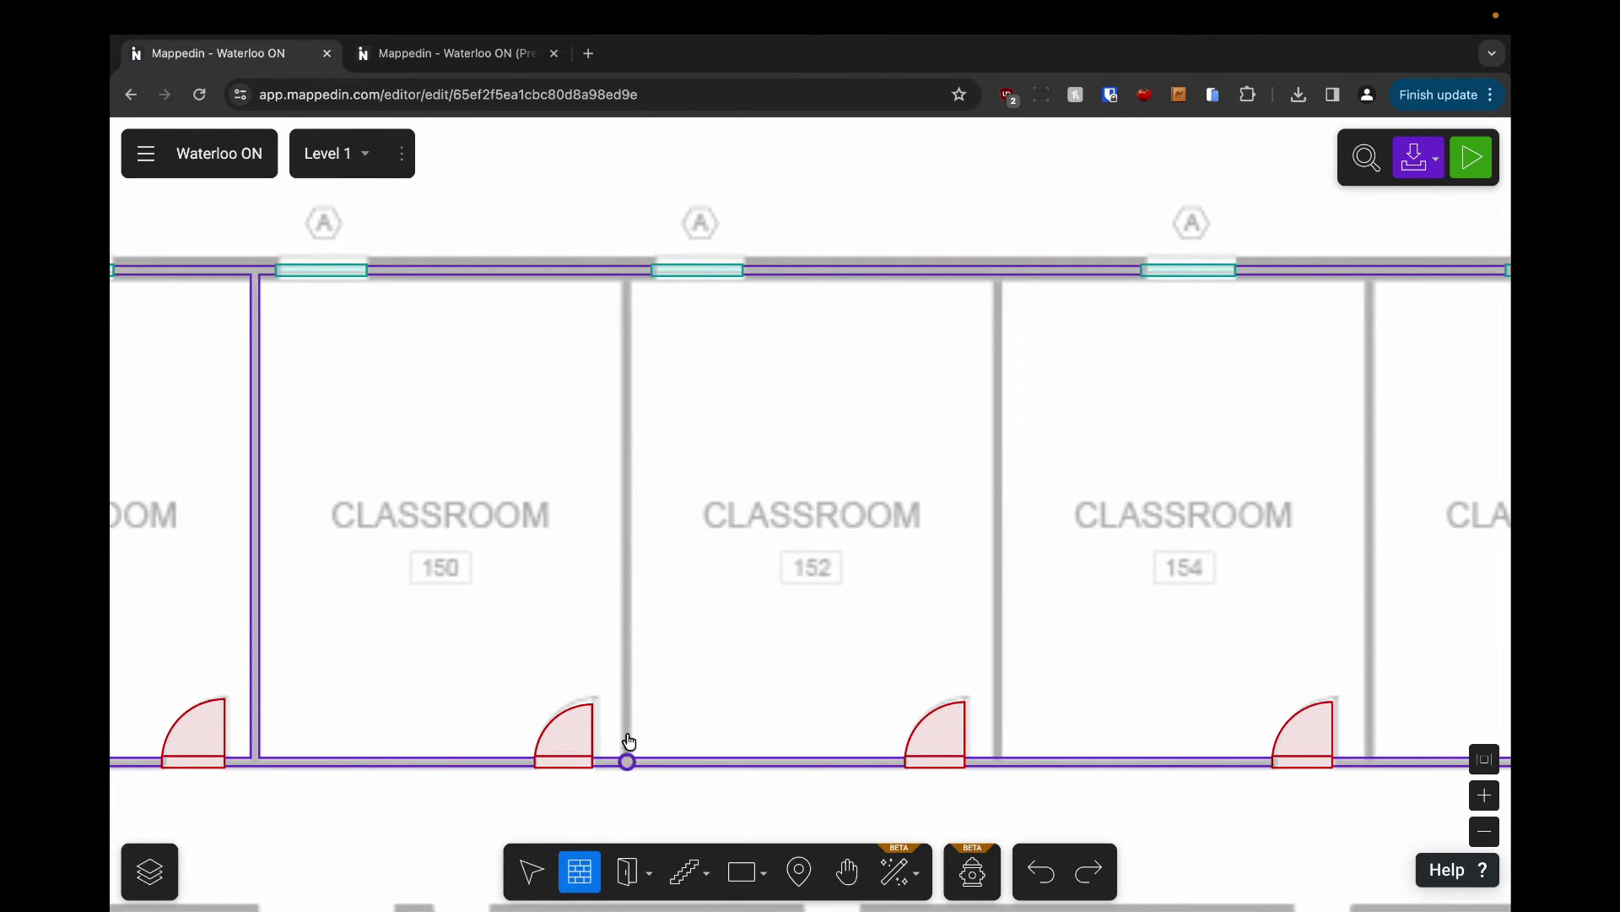
left_click(629, 272)
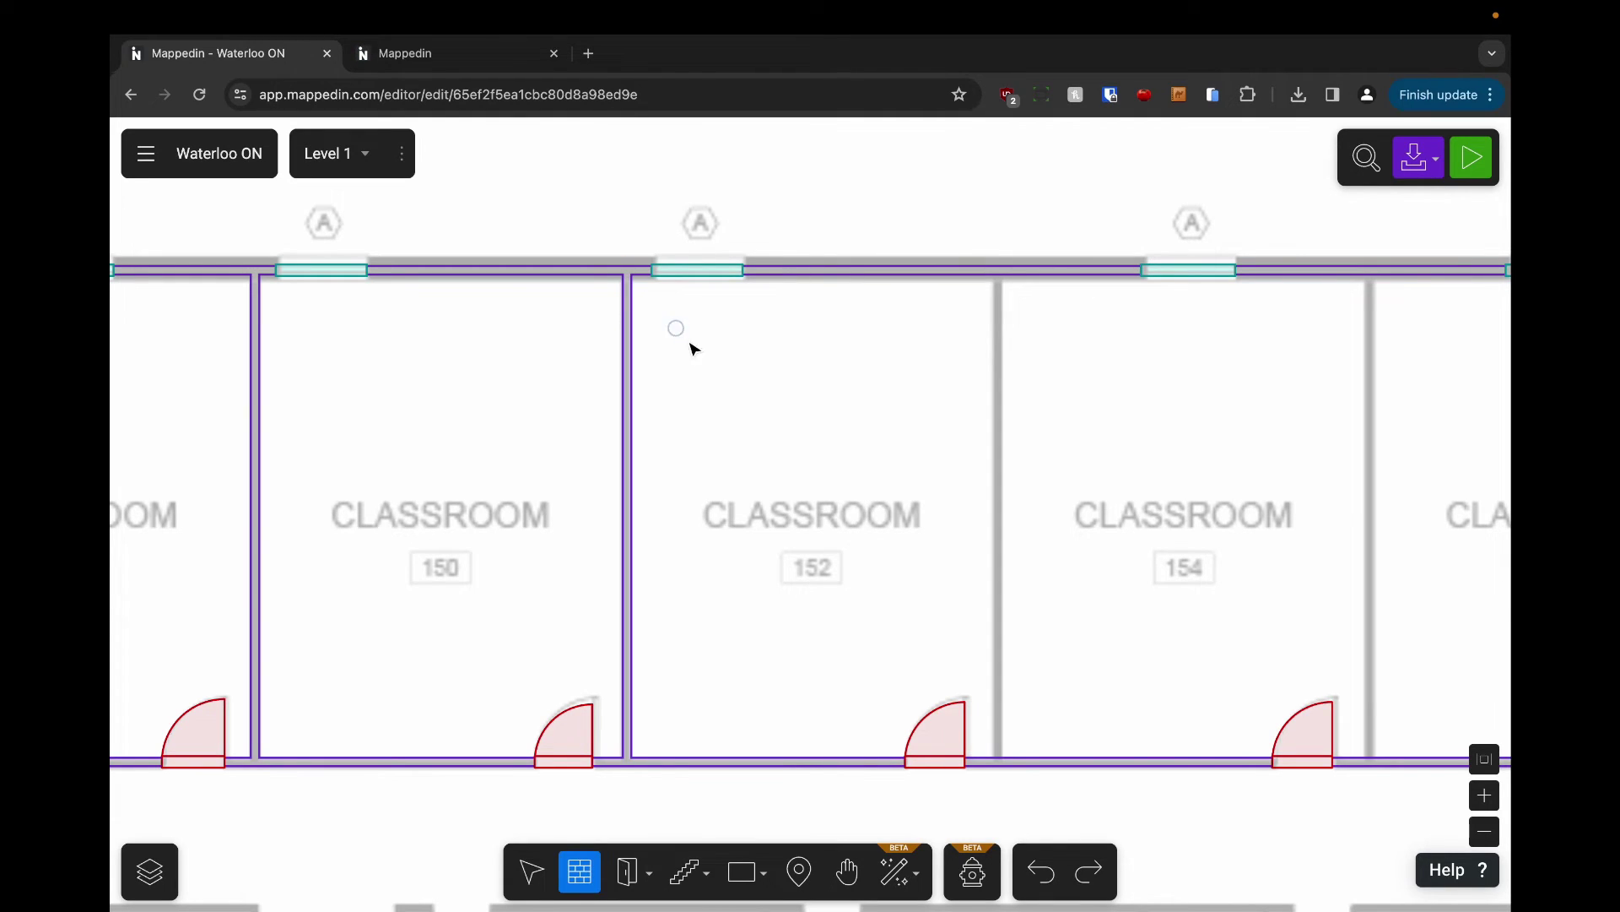
Add dividing walls at the 152/154, 154/156 and 156/158 partitions, then return to Select
left_click(998, 764)
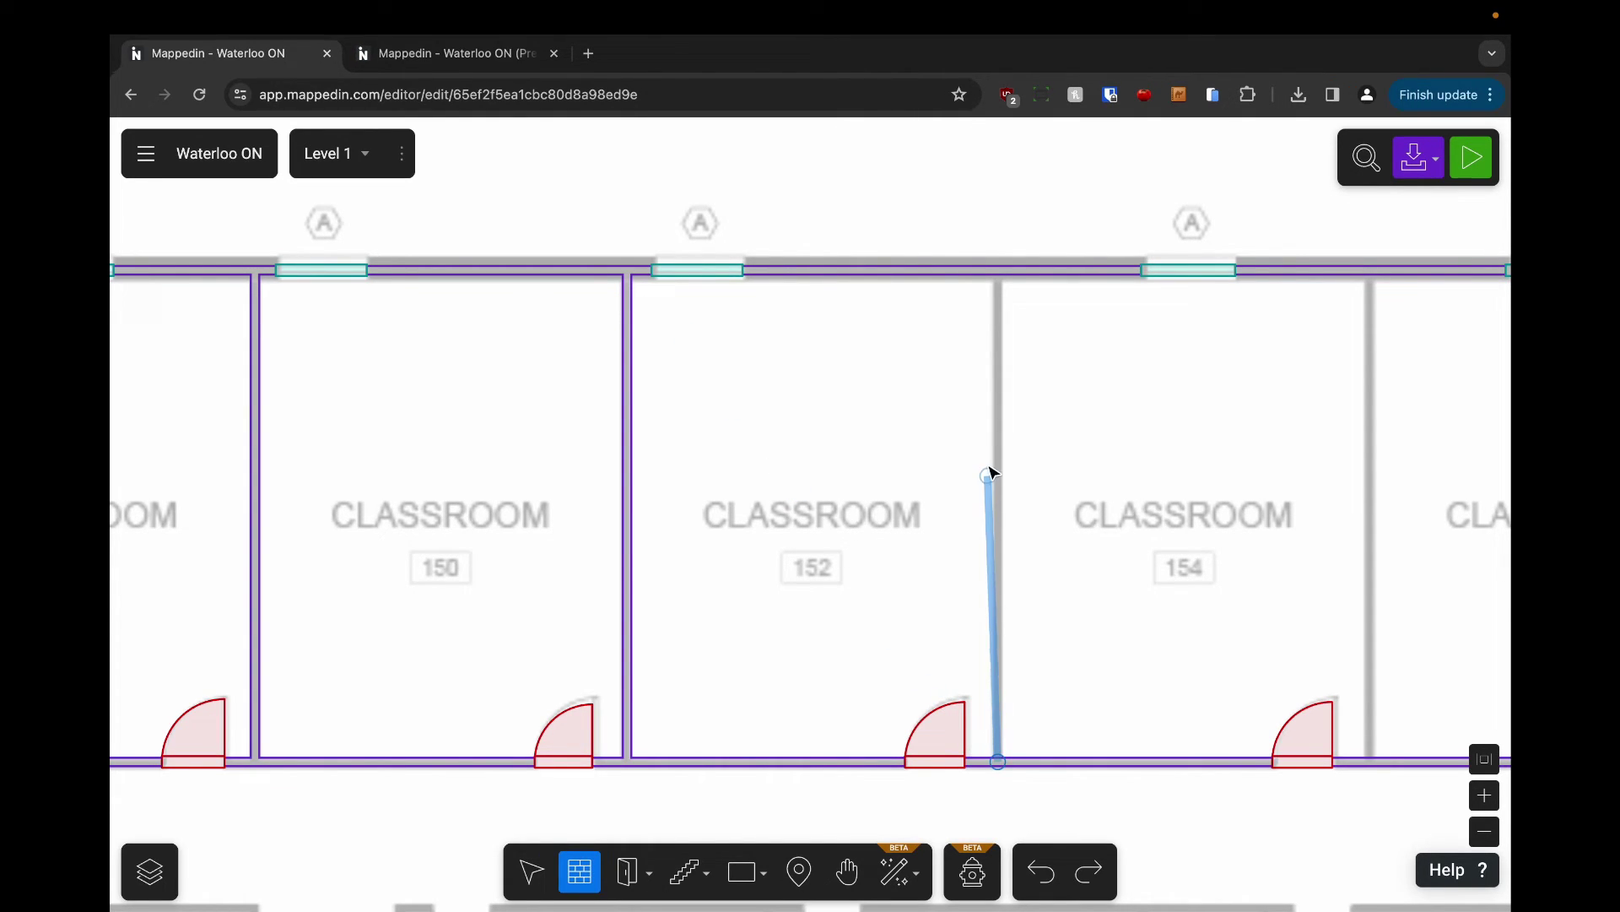
left_click(996, 282)
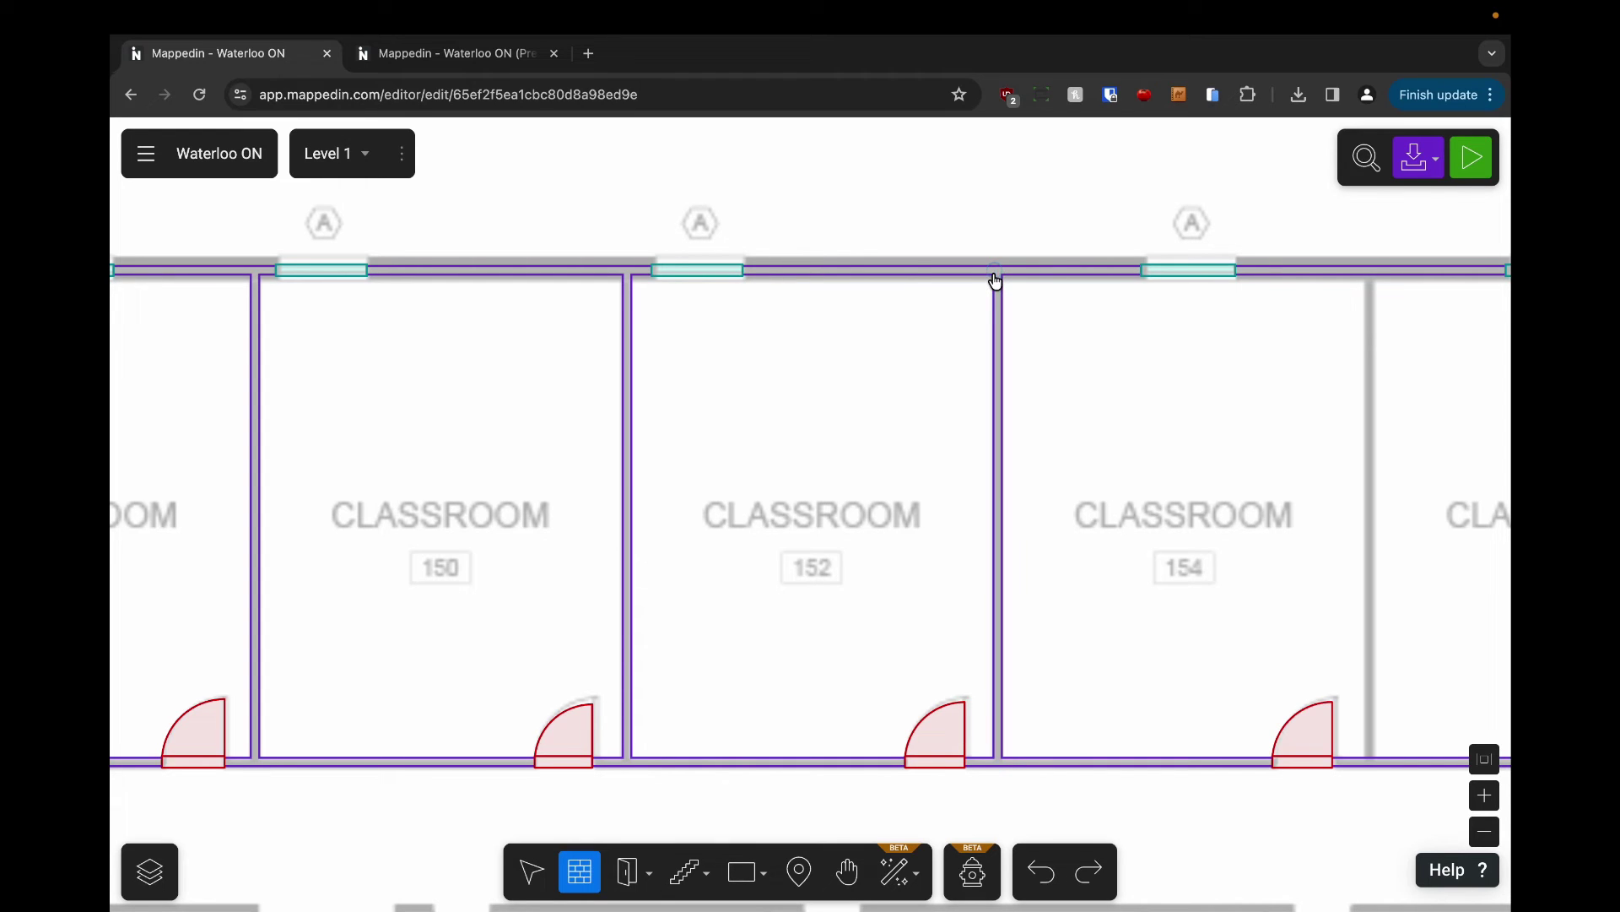
scroll(1172, 387, "right", 5)
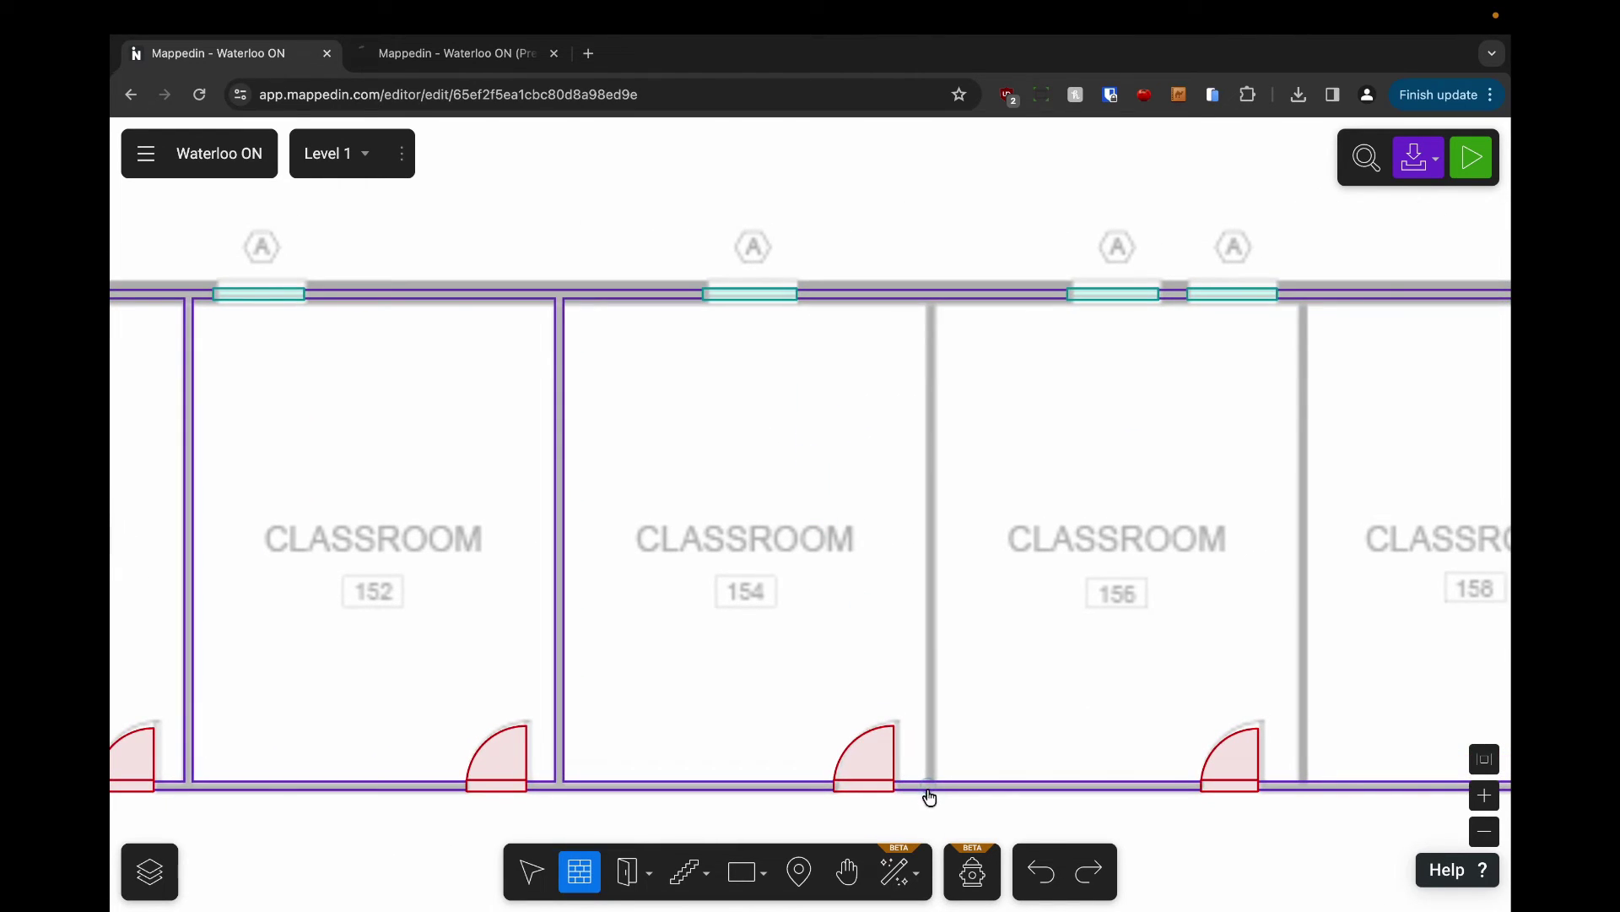
left_click(935, 781)
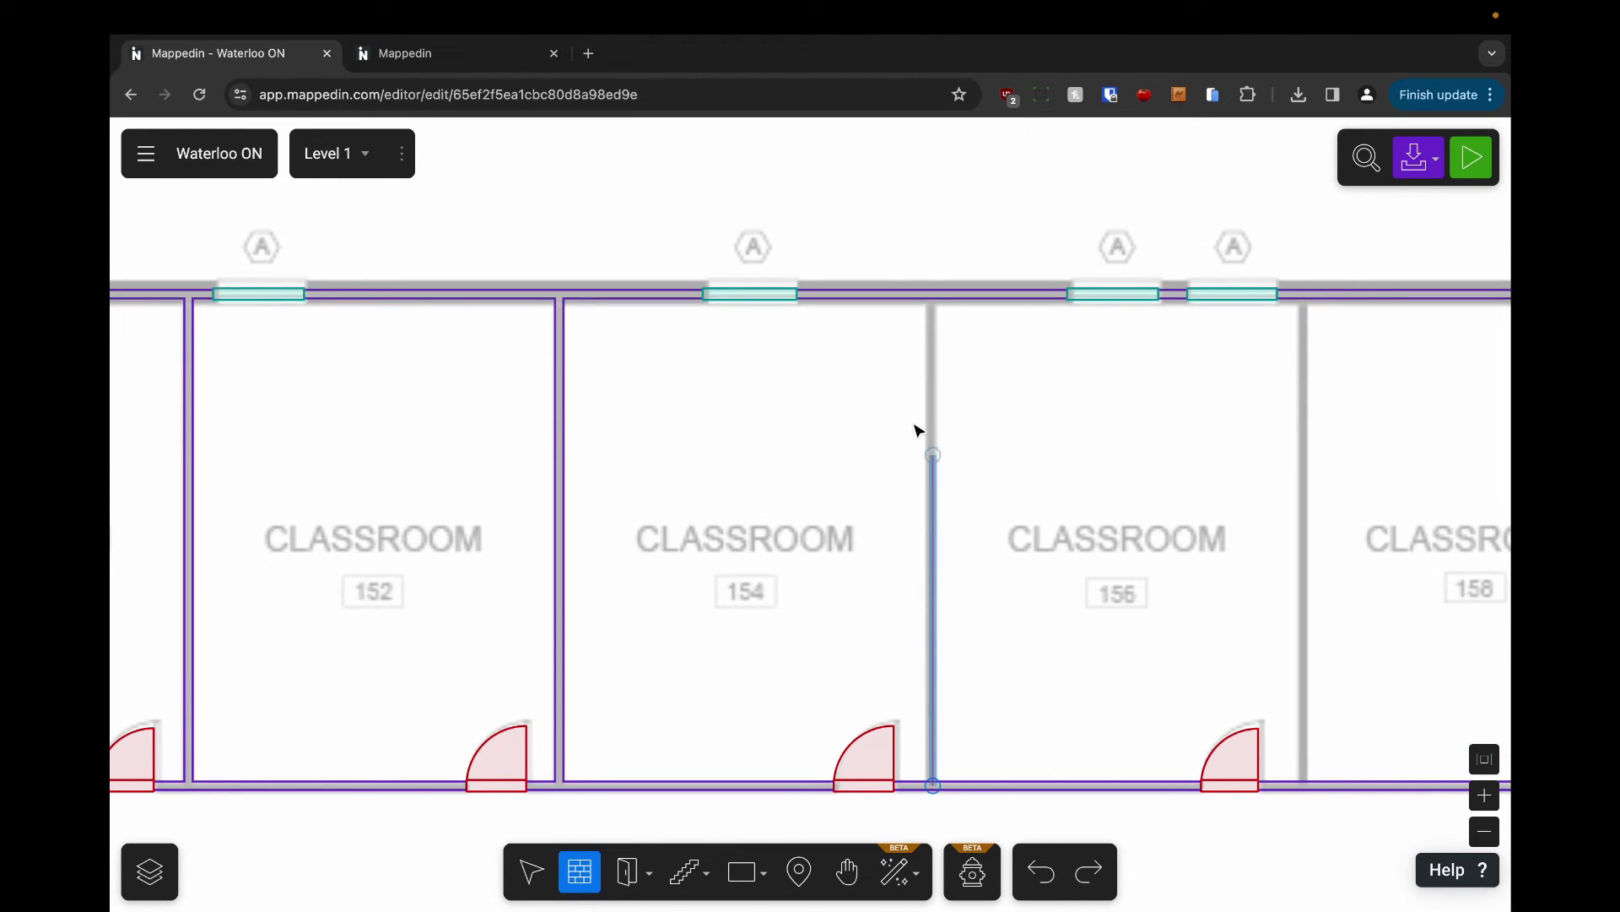
left_click(935, 303)
scroll(1013, 570, "right", 6)
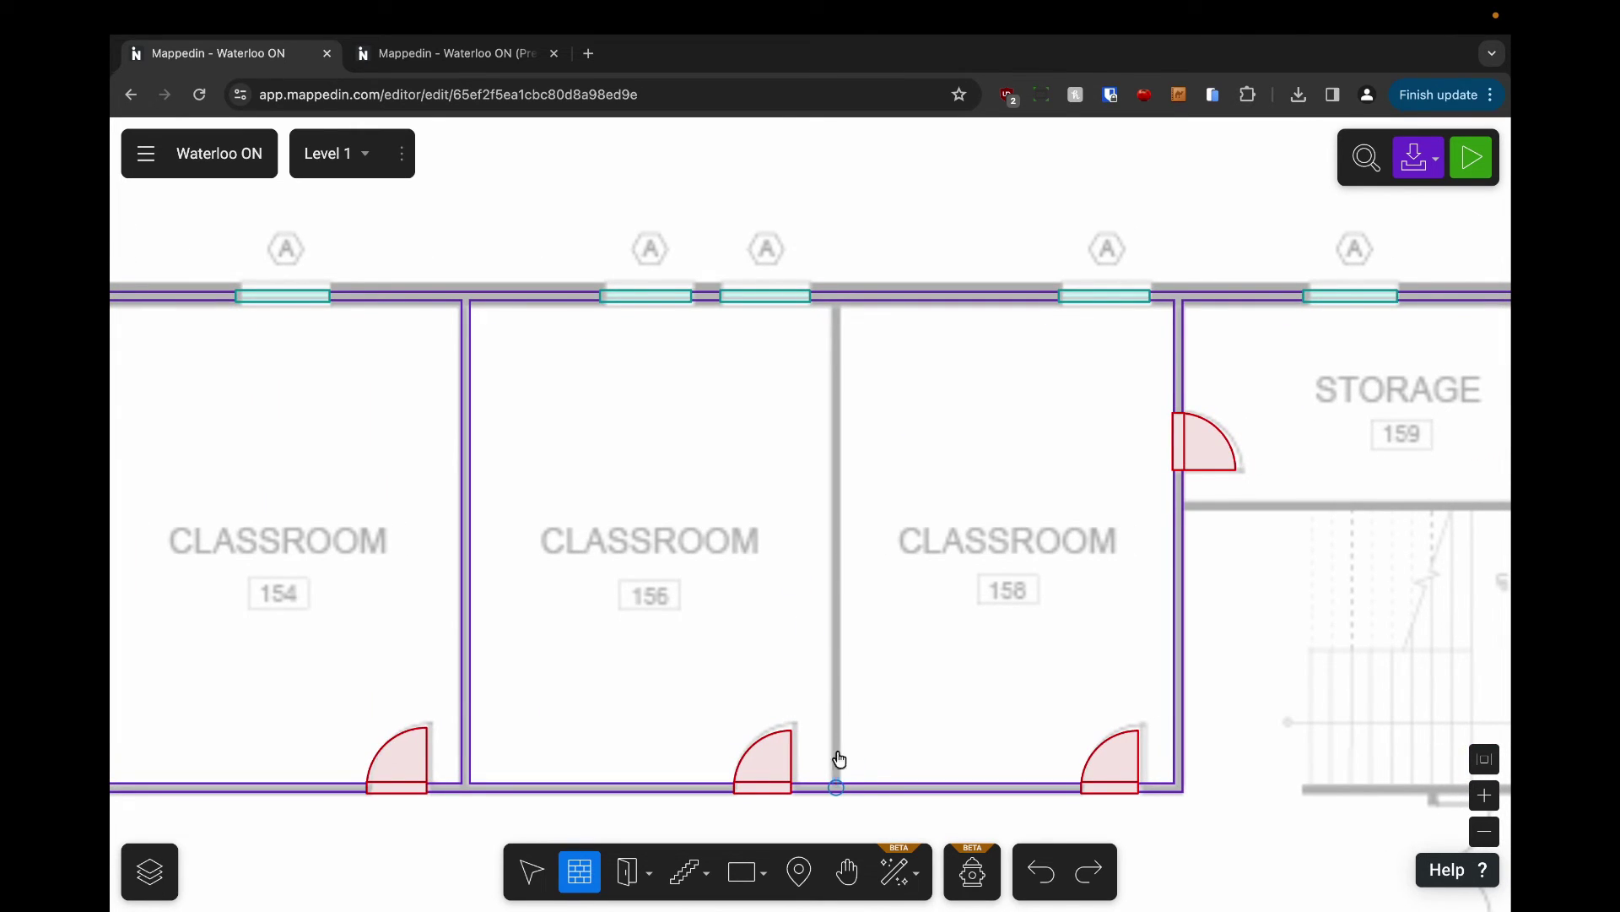
left_click(840, 762)
left_click(834, 311)
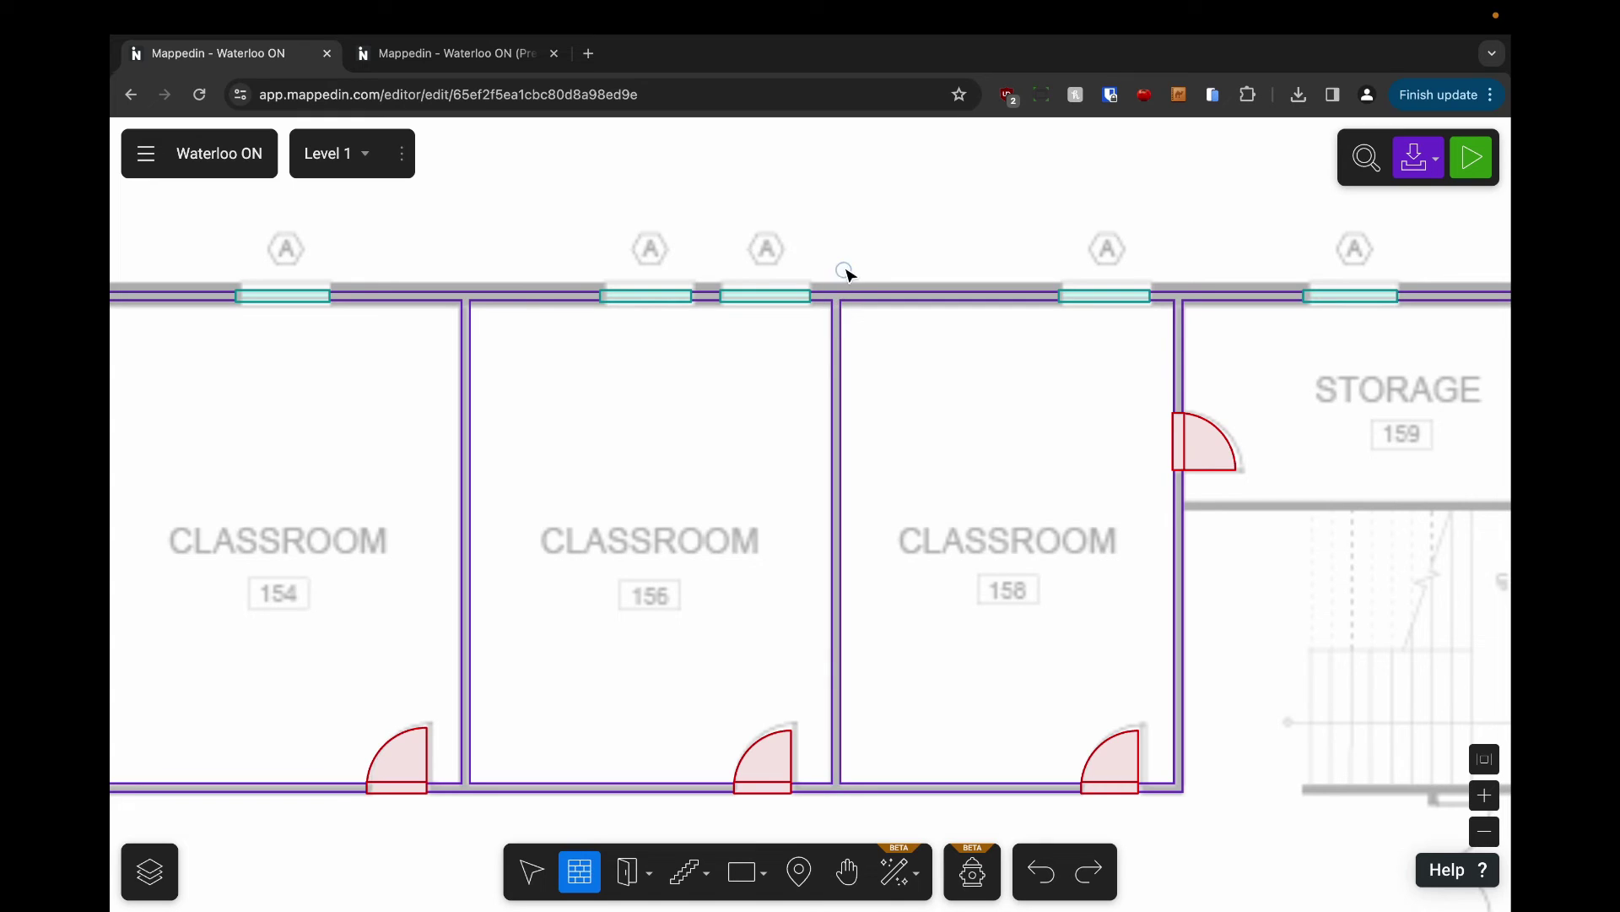
key("Escape")
scroll(857, 214, "down", 5)
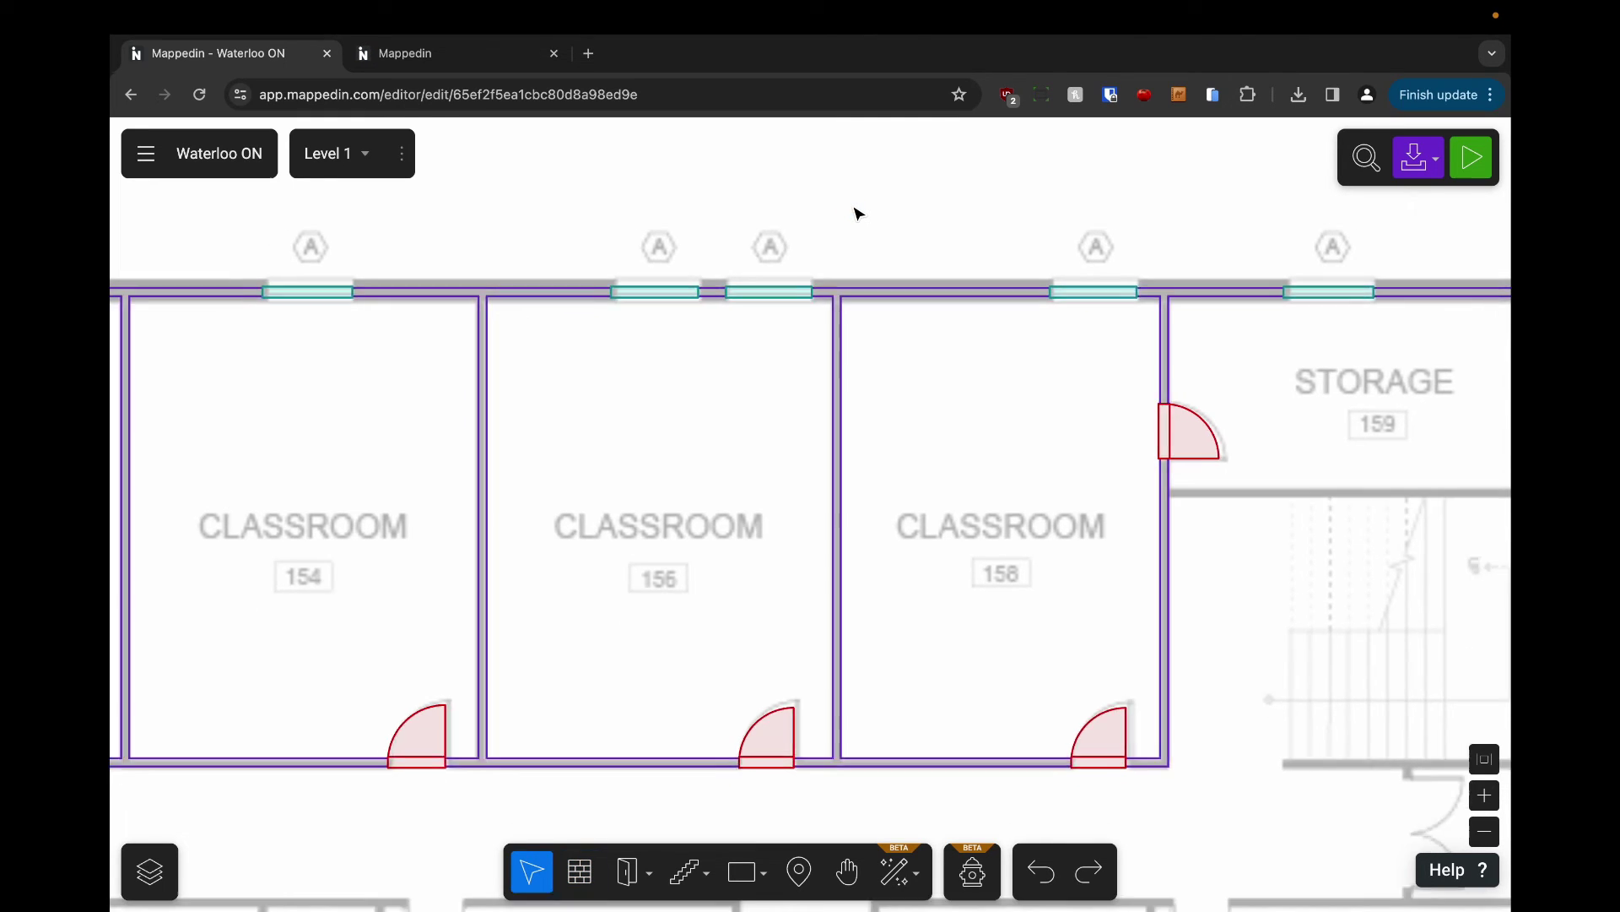
scroll(858, 213, "down", 3)
left_click_drag(853, 200, 962, 315)
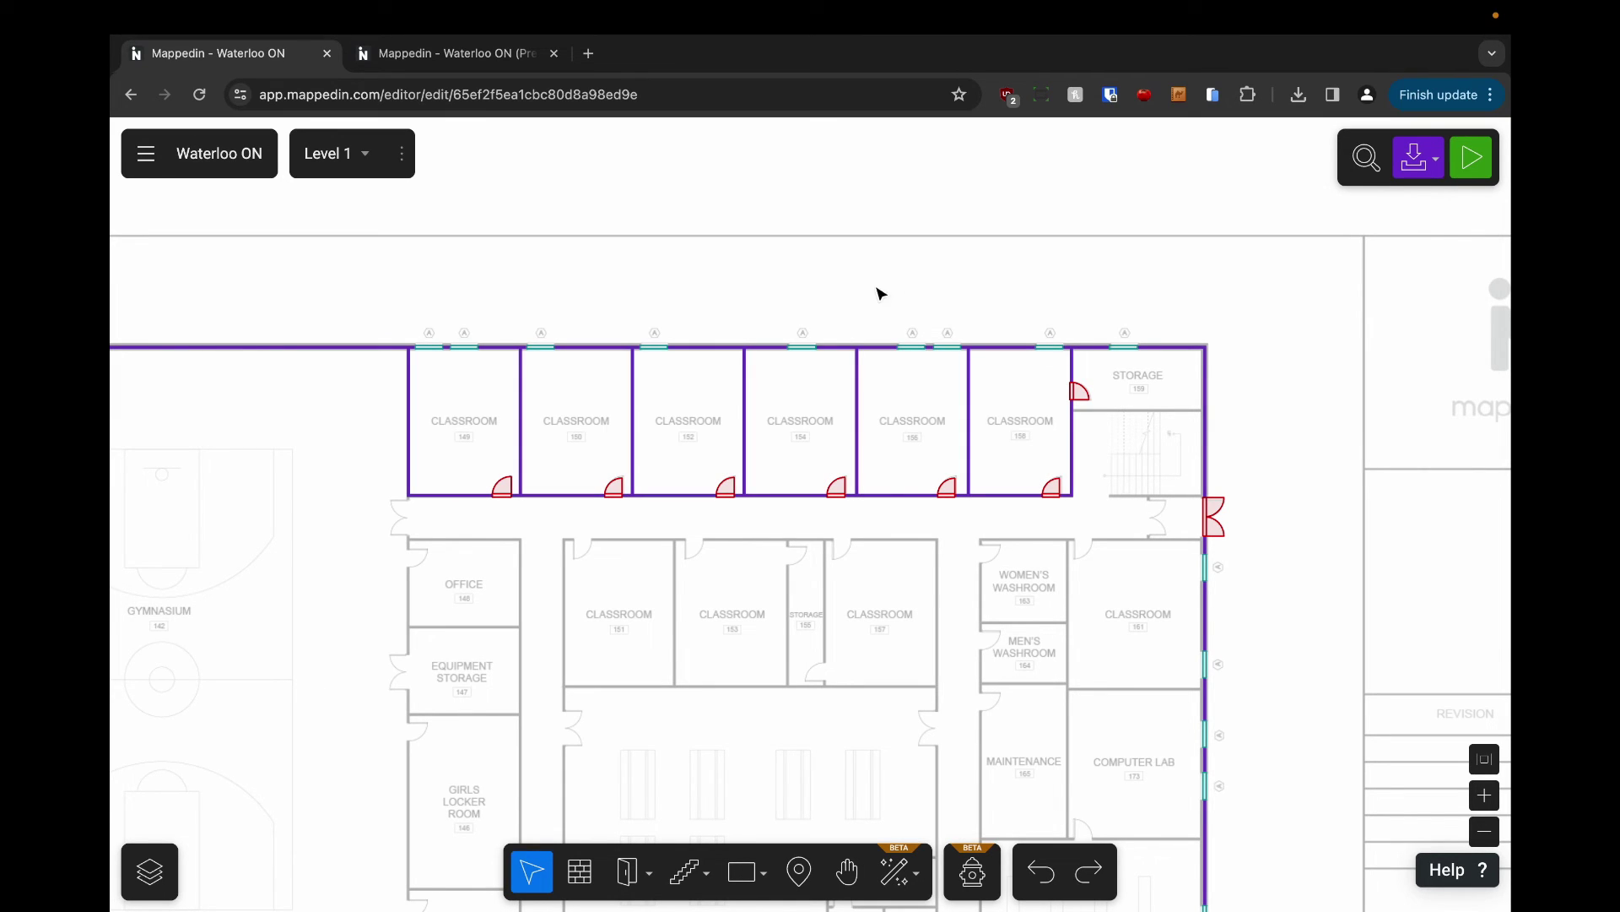
left_click_drag(1077, 257, 916, 380)
scroll(922, 452, "up", 5)
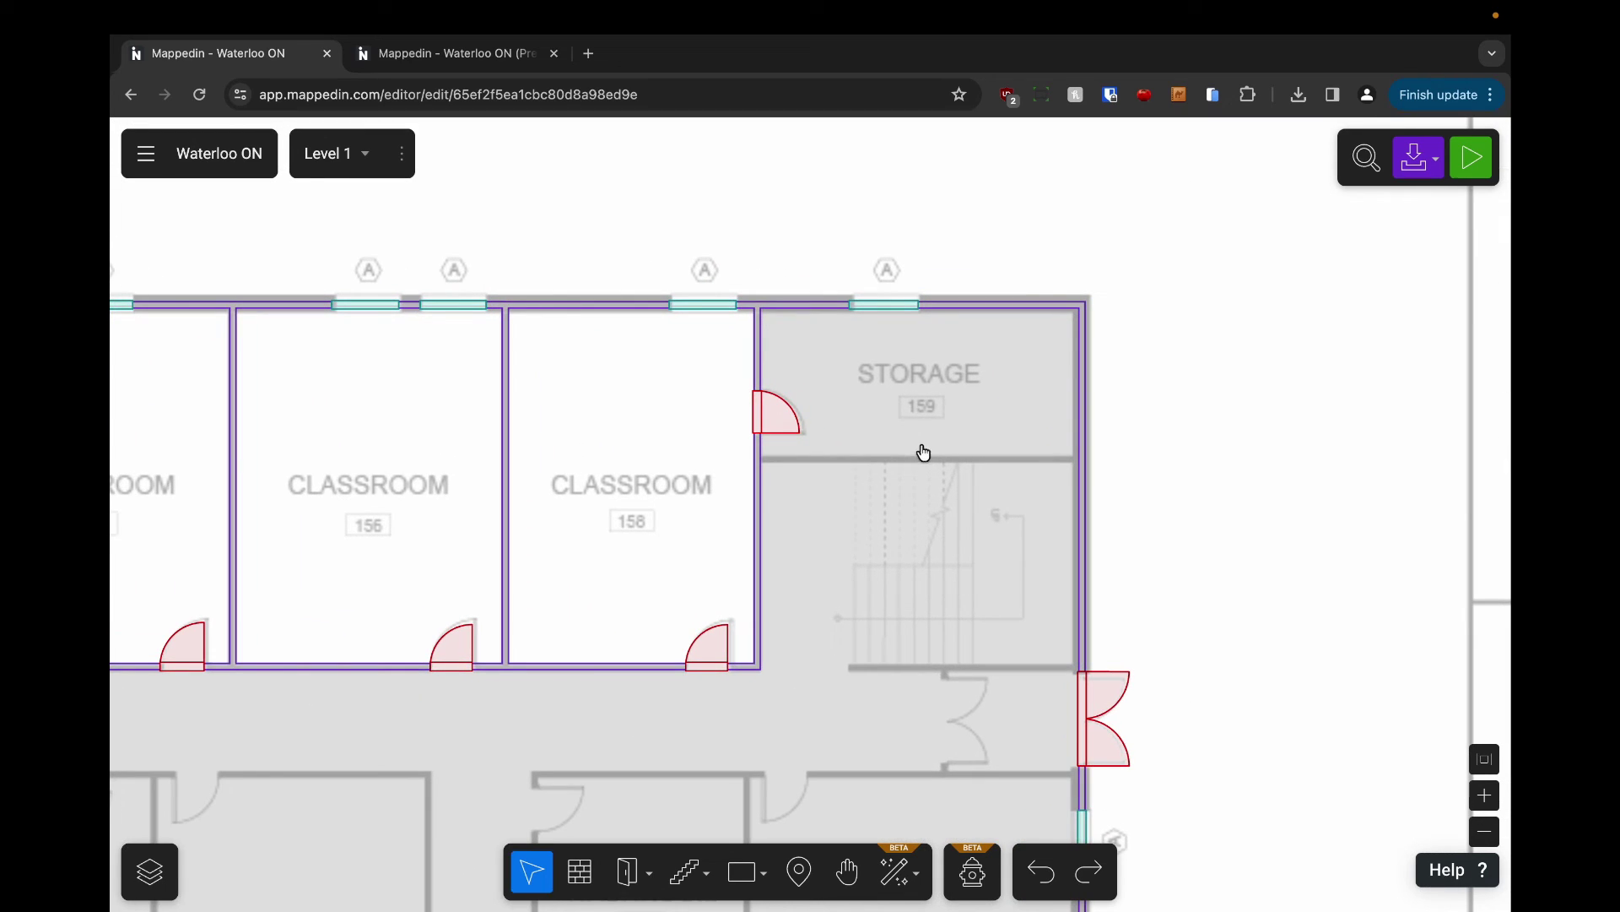
Draw a wall under Storage 159 to the right wall and another along the stair room's bottom
key("w")
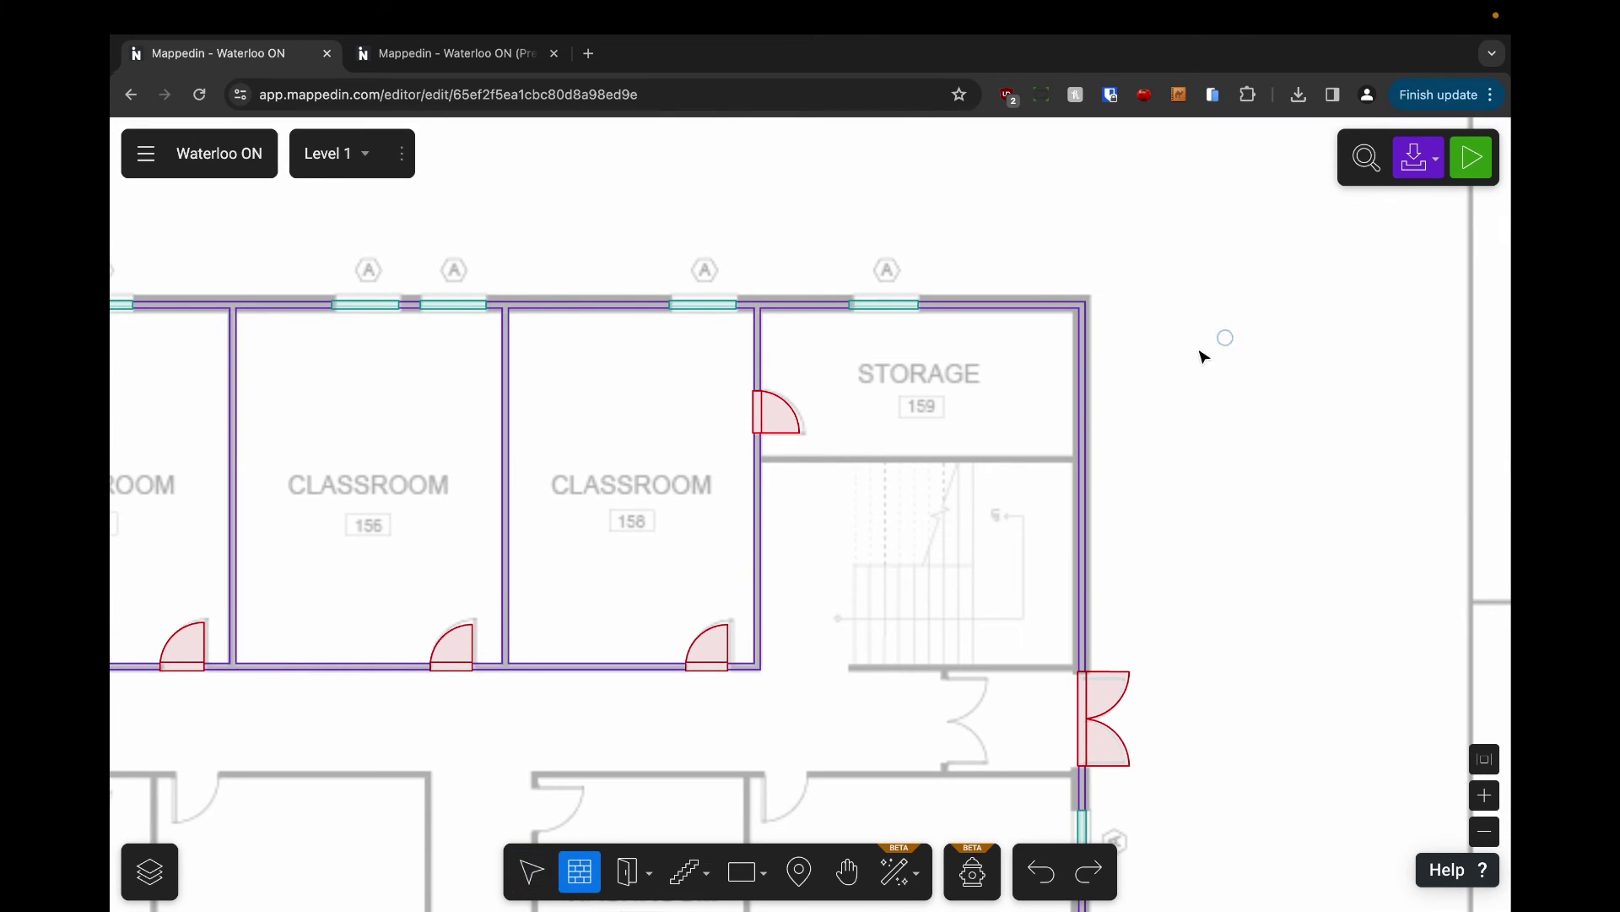
left_click(758, 461)
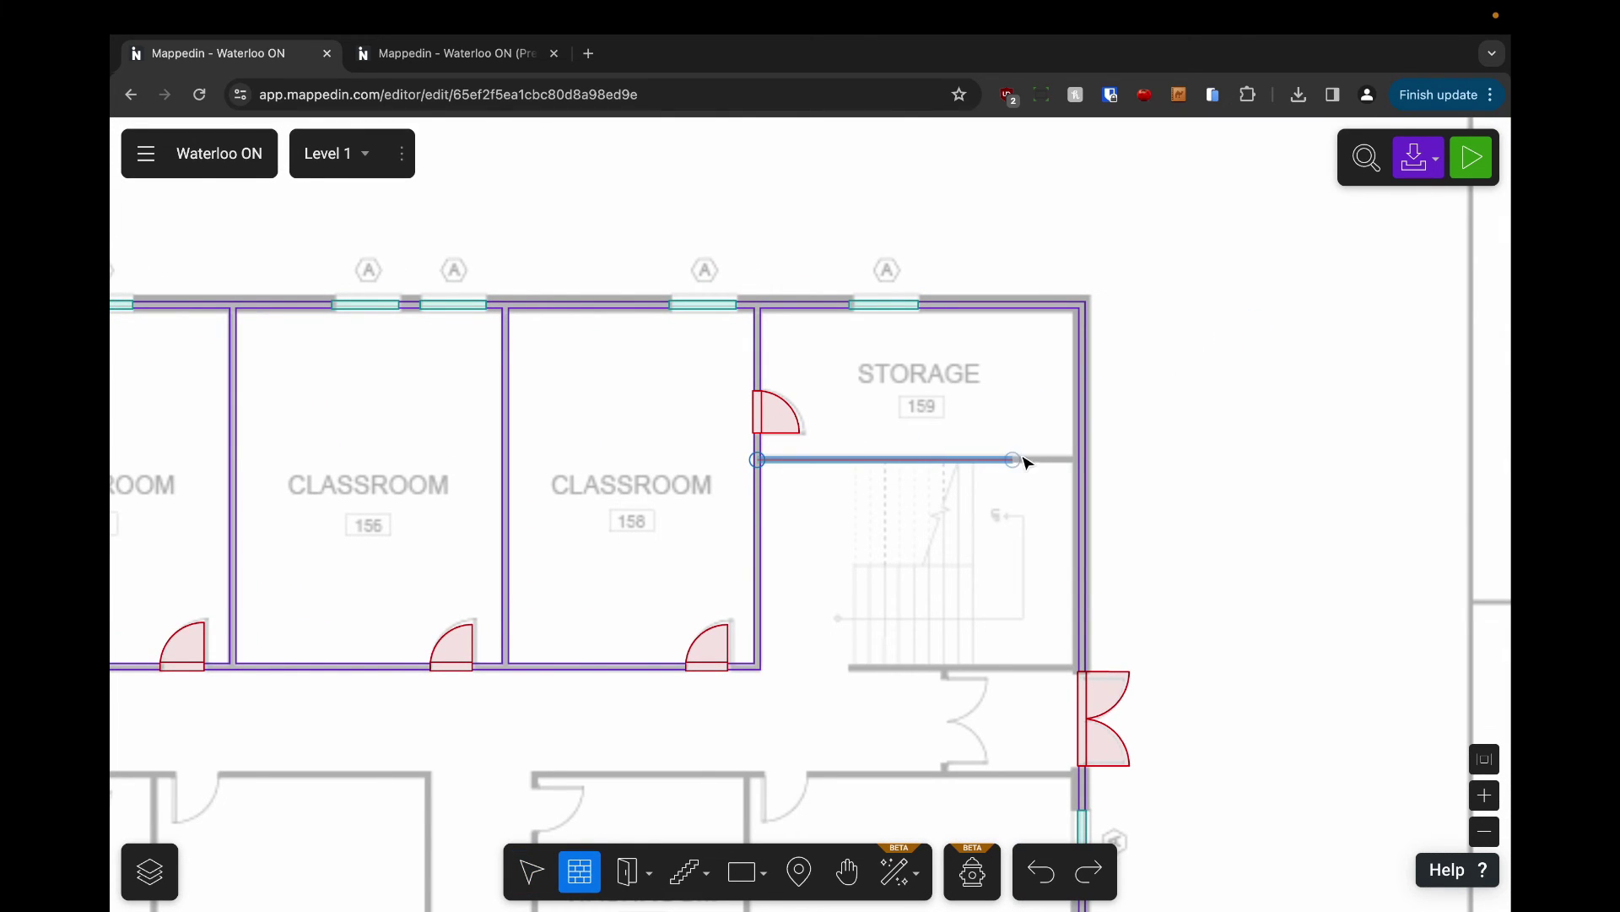
left_click(1077, 462)
scroll(846, 658, "up", 4)
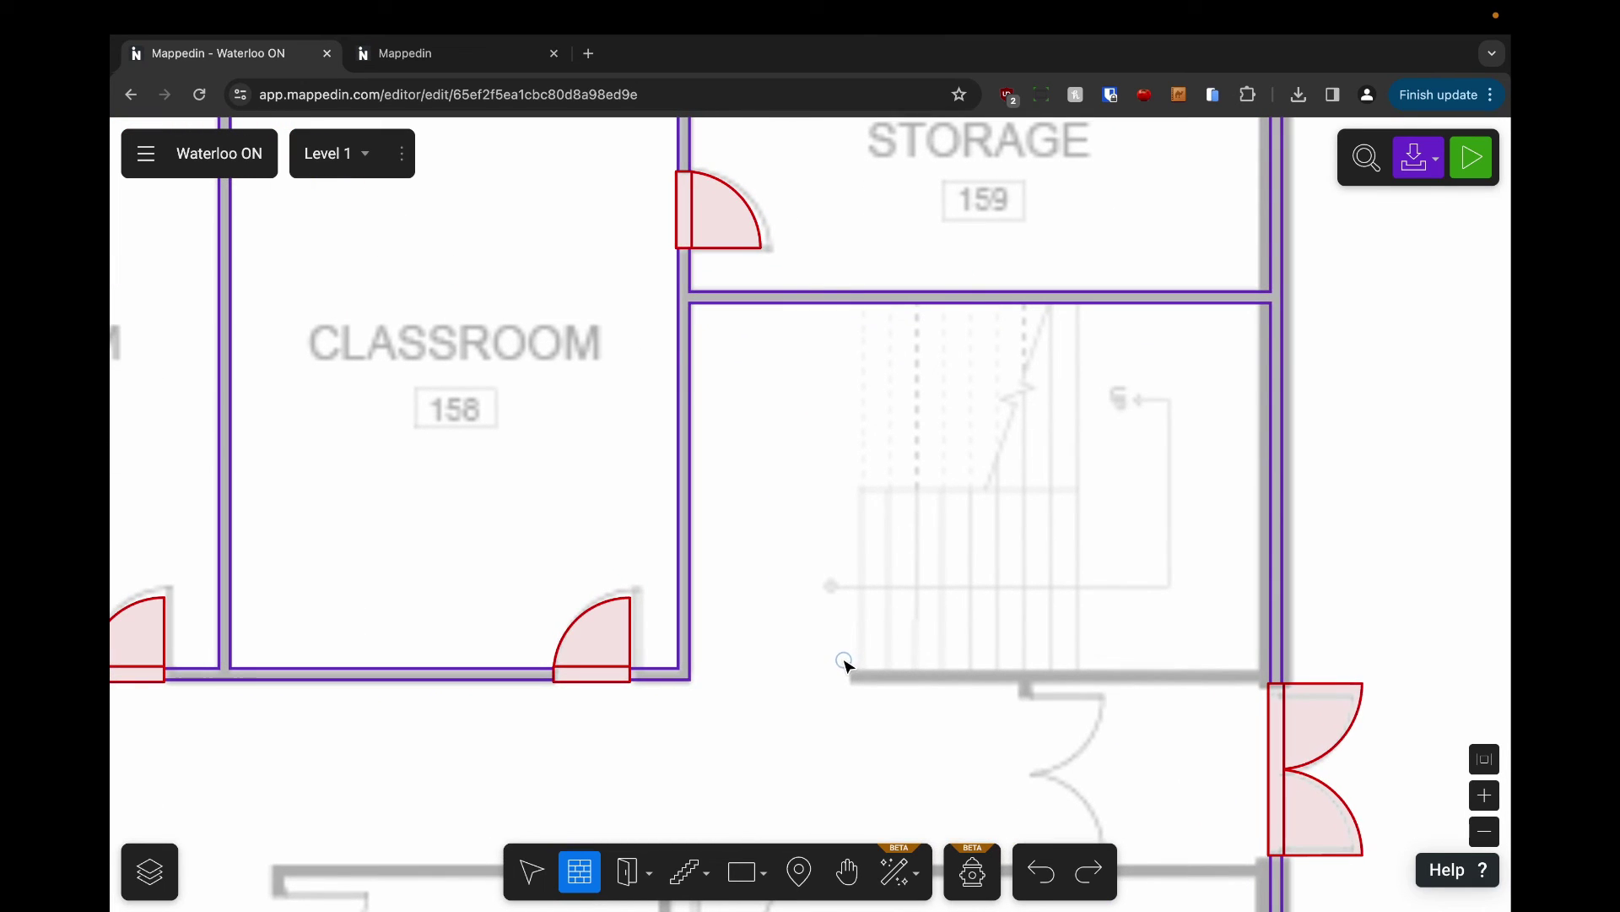
left_click(684, 674)
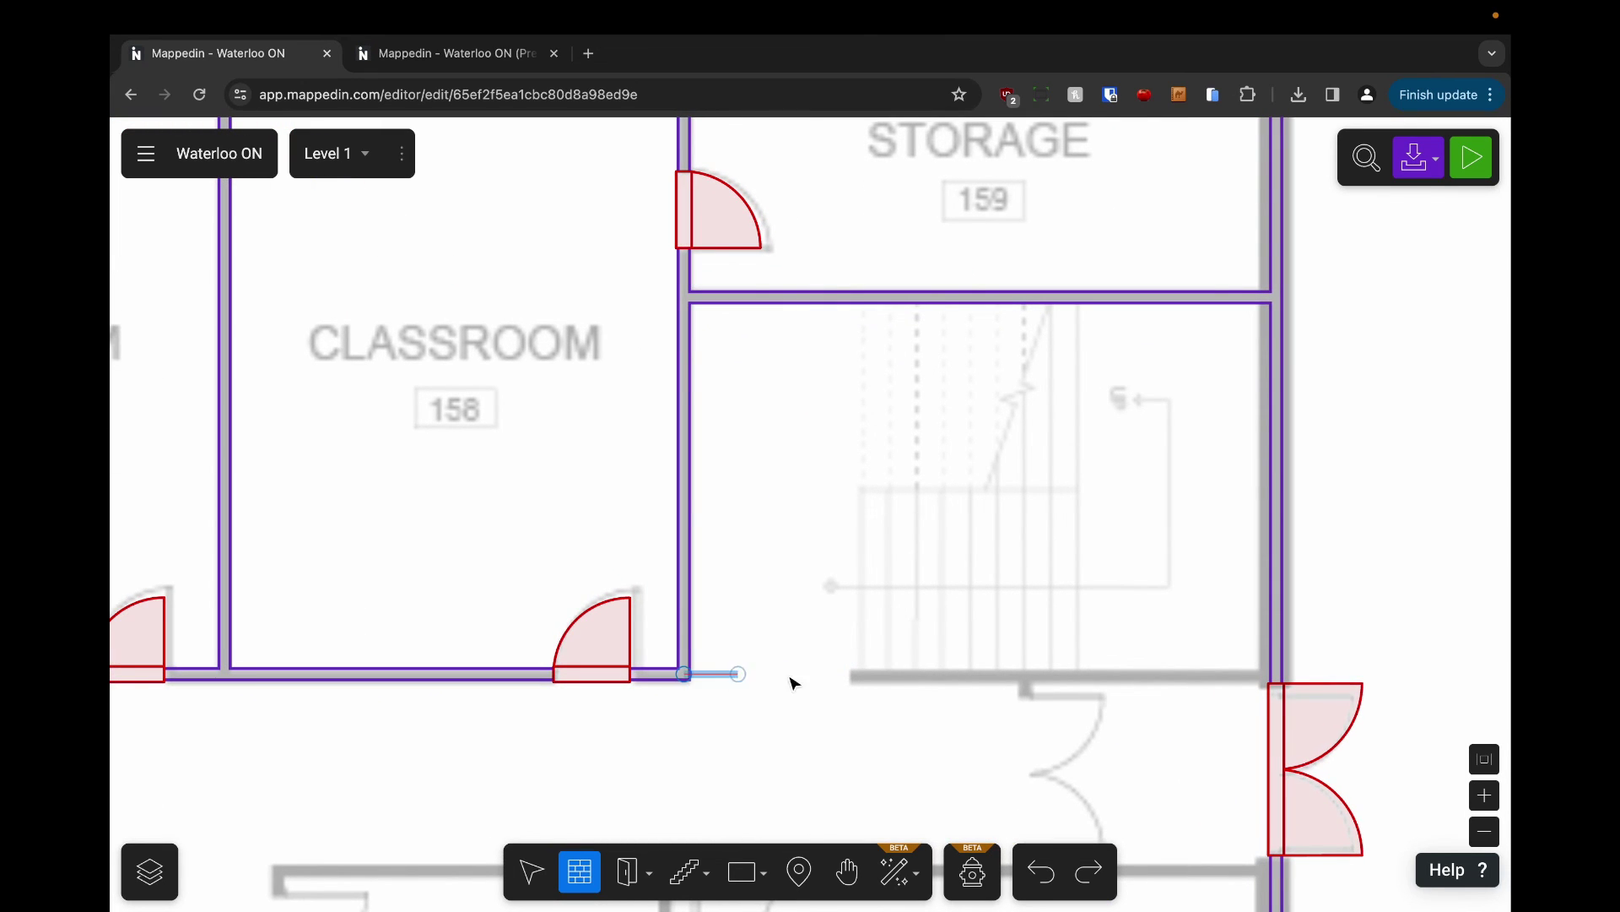
left_click(1272, 675)
scroll(1201, 556, "down", 5)
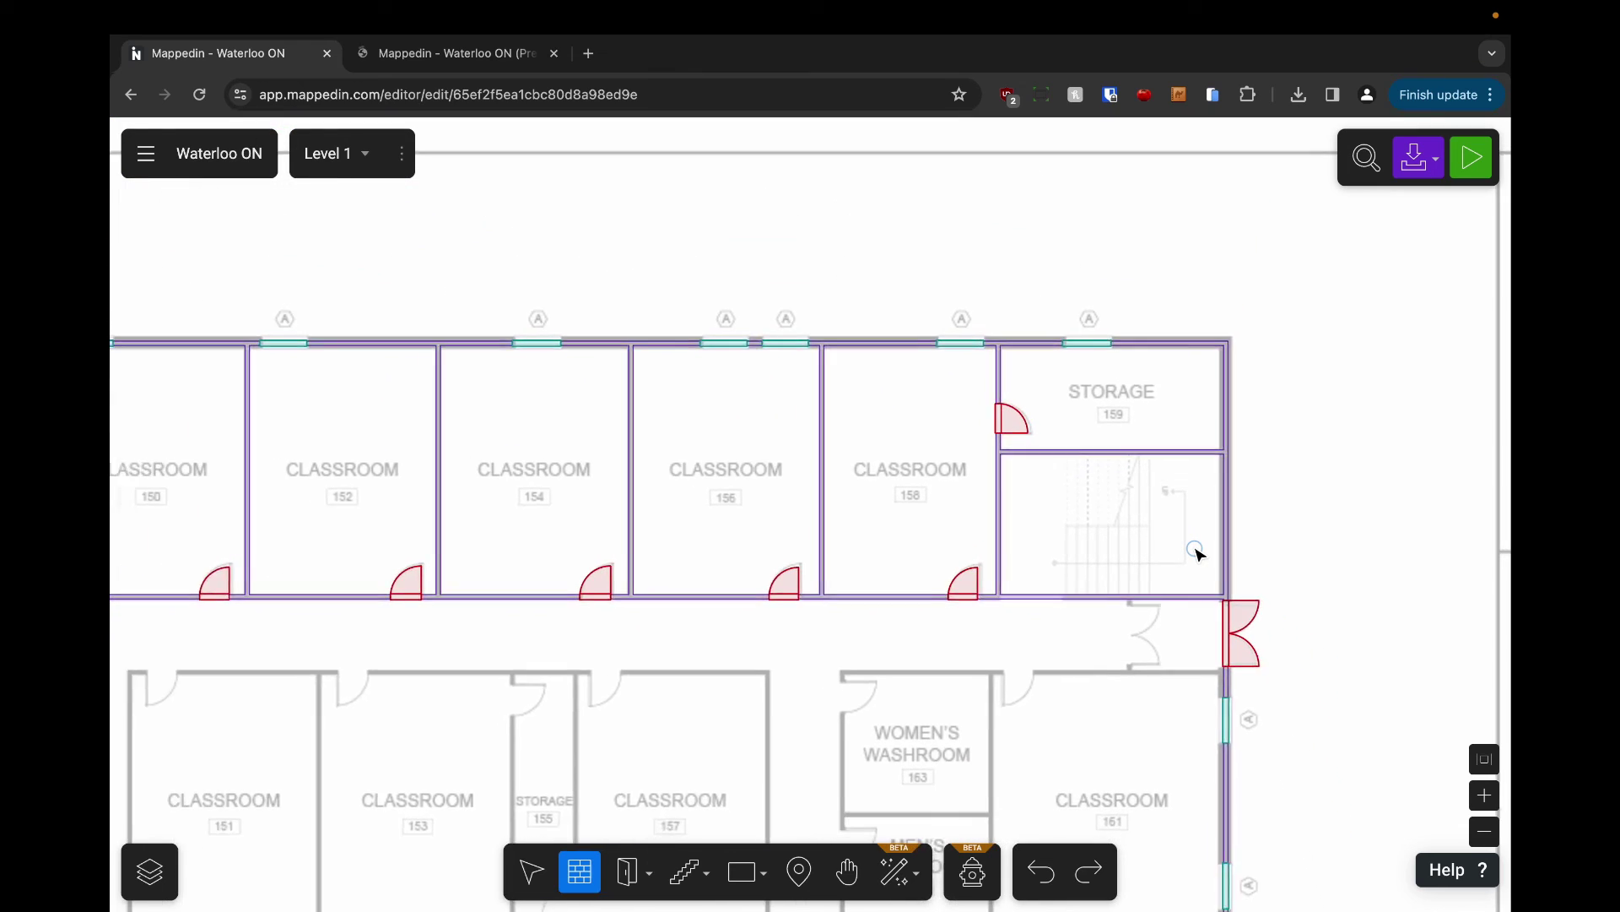
scroll(1179, 542, "down", 2)
key("Escape")
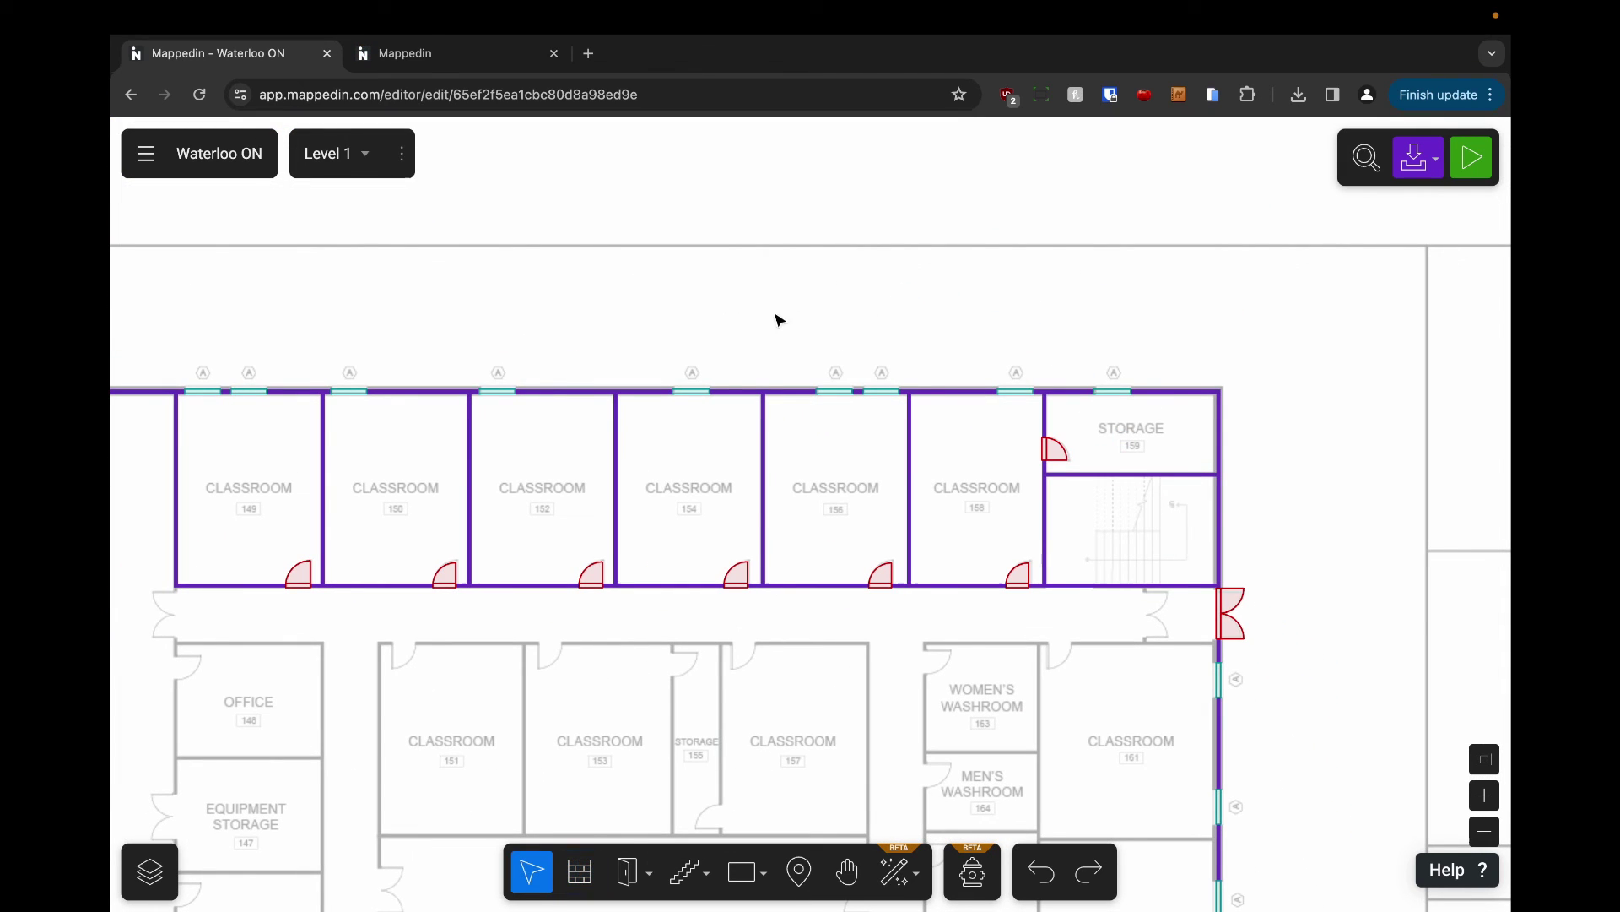
left_click_drag(777, 318, 858, 297)
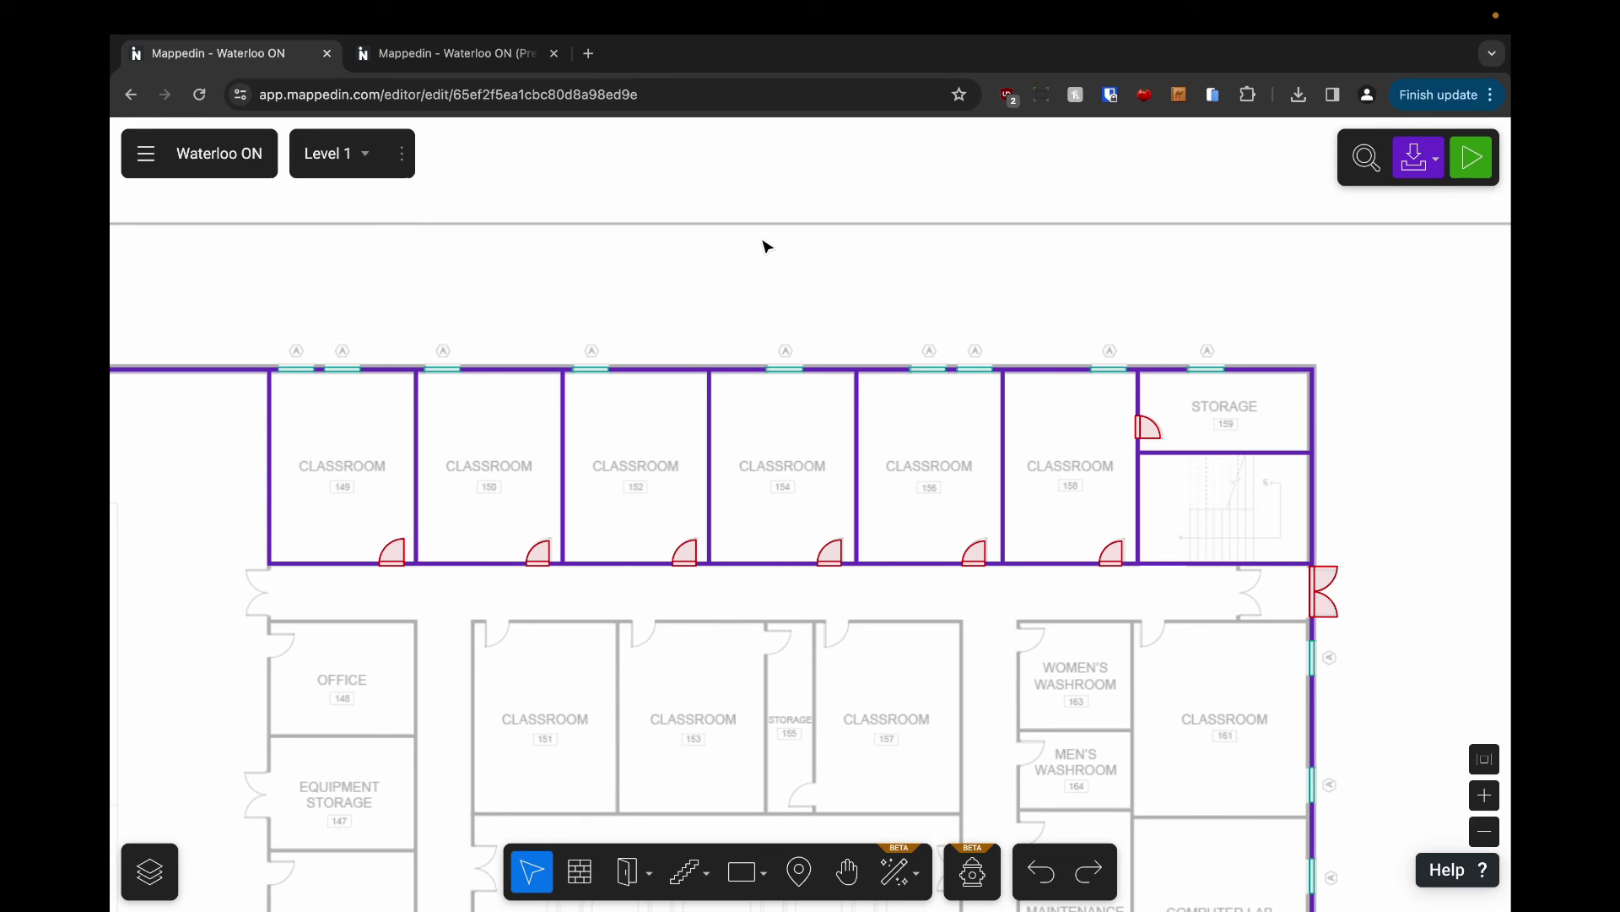
scroll(772, 243, "down", 2)
left_click_drag(770, 239, 941, 246)
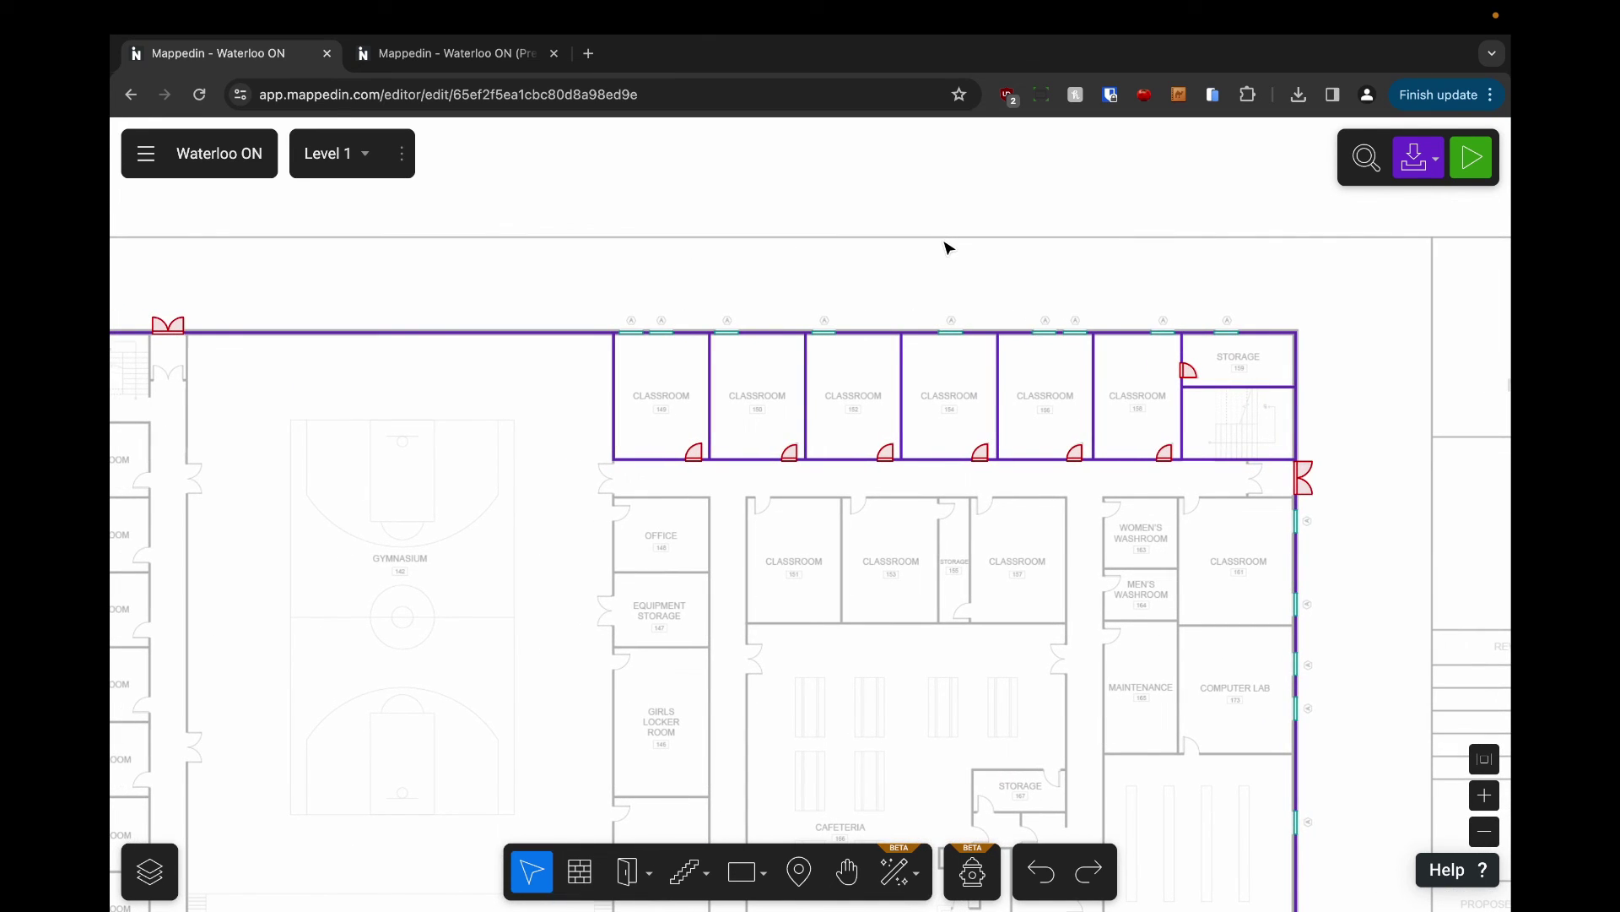
scroll(952, 247, "down", 2)
scroll(952, 246, "down", 1)
left_click_drag(914, 510, 930, 419)
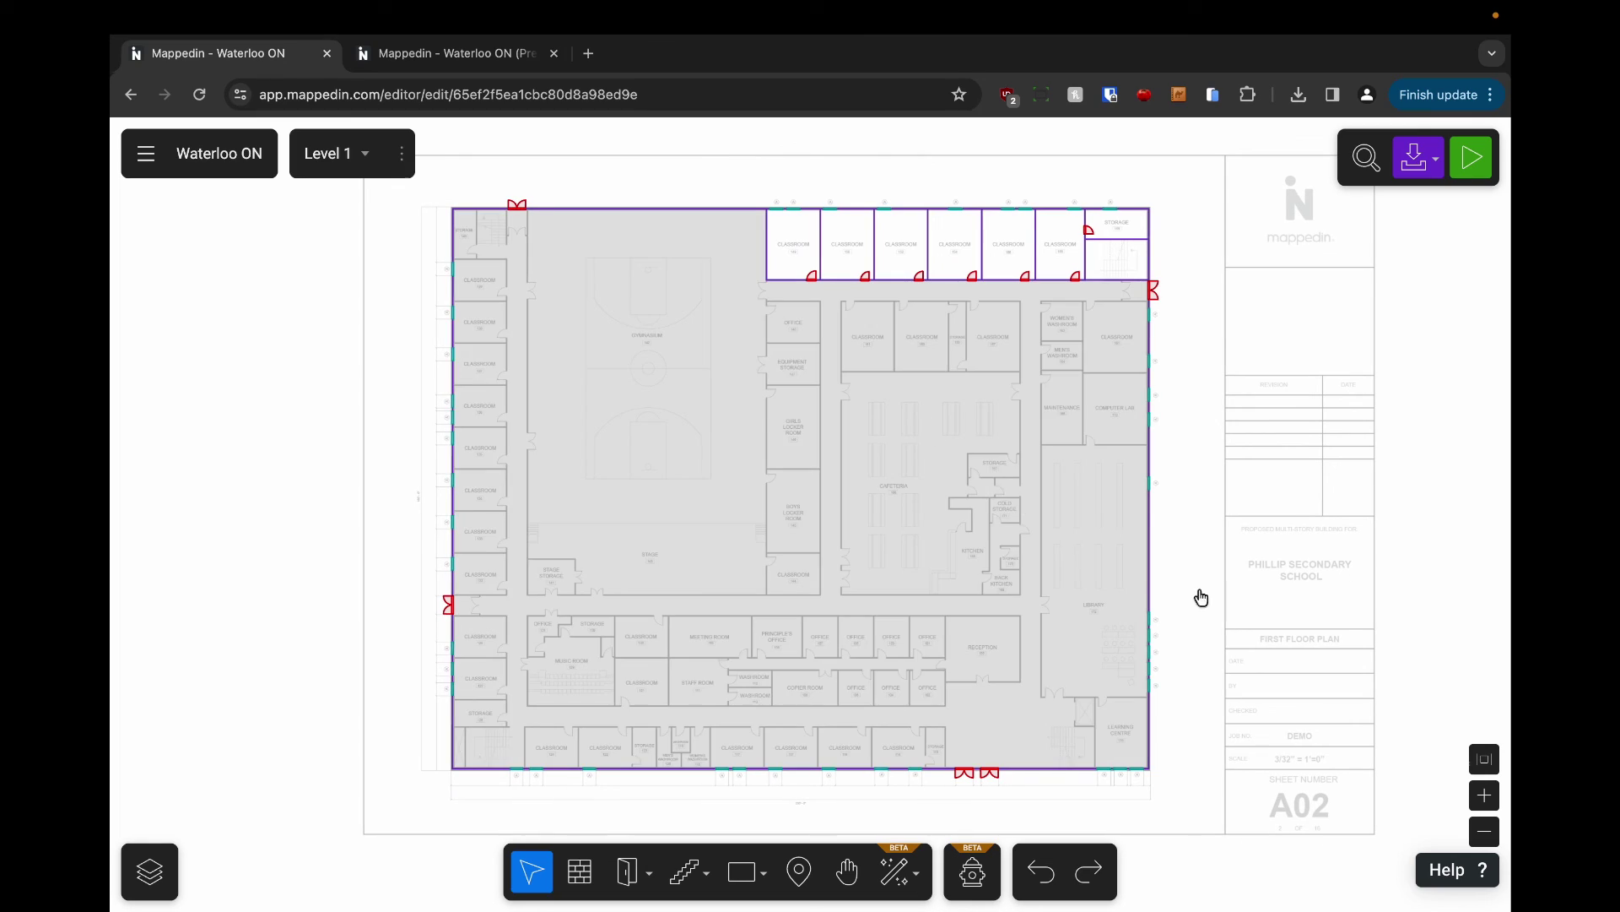